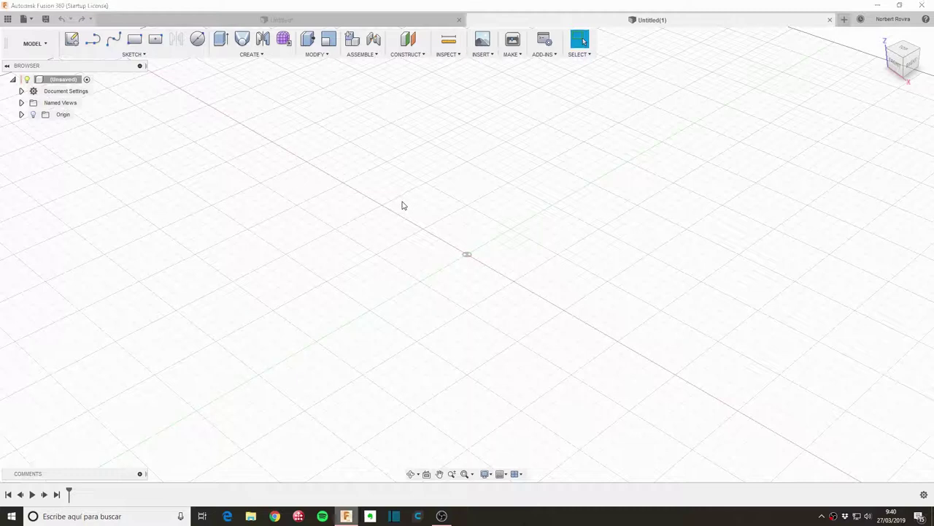
Start a new sketch on the front (XZ) plane
key("s")
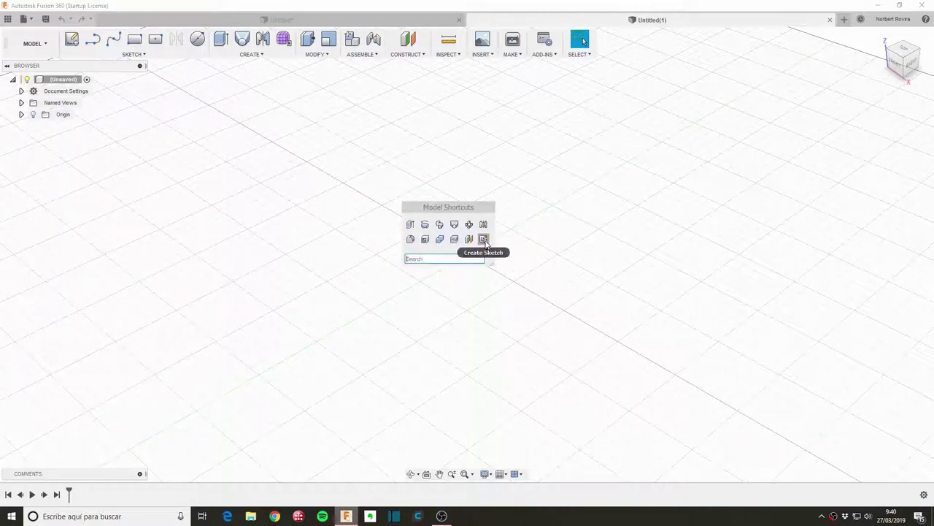
left_click(483, 239)
left_click(493, 248)
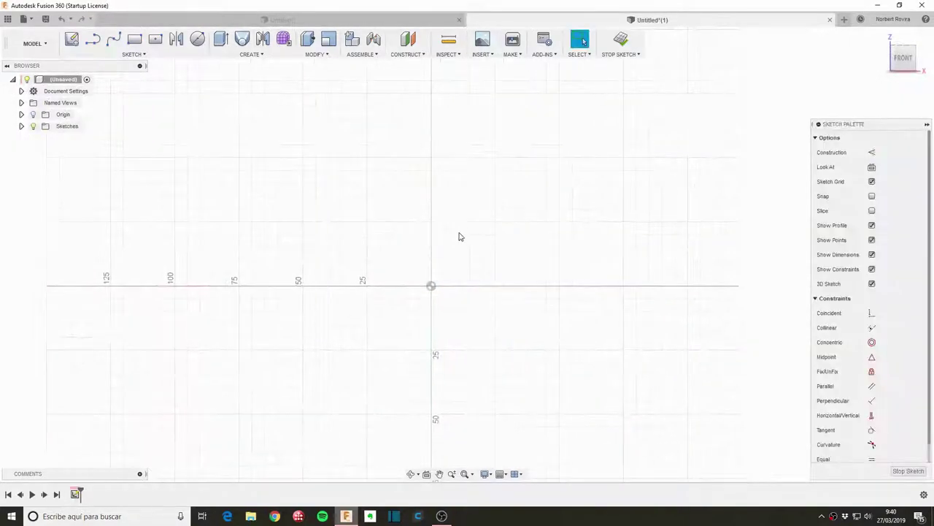
Draw a 130 mm vertical line rising from the origin
key("s")
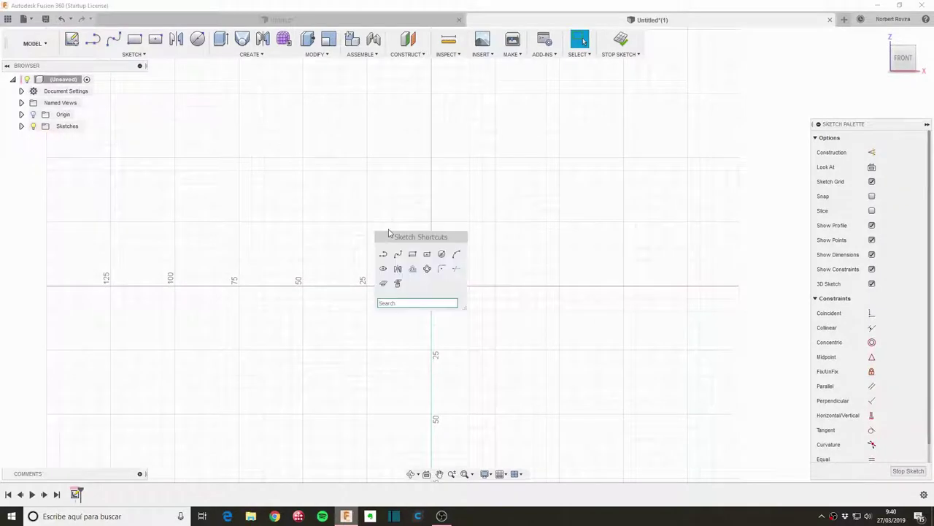
left_click(383, 253)
left_click(430, 284)
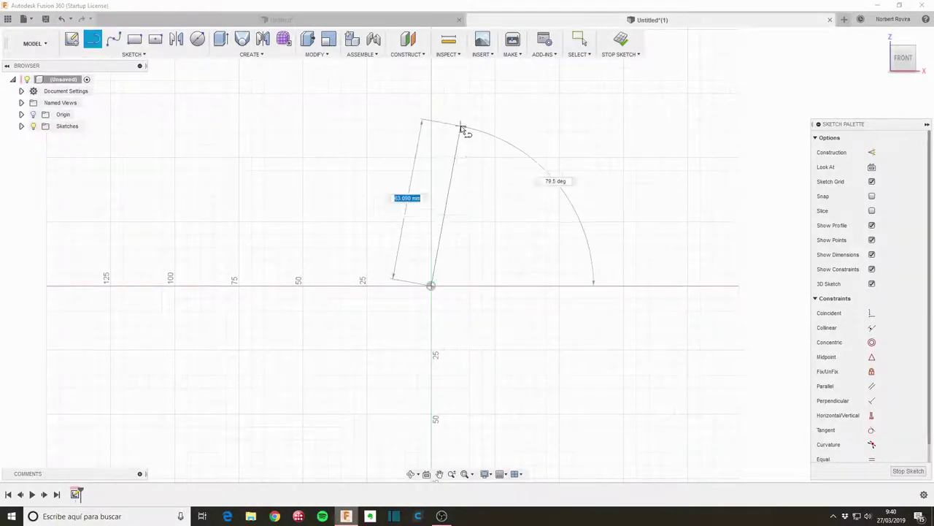
scroll(461, 128, "down", 2)
scroll(444, 121, "down", 2)
middle_click_drag(438, 105, 438, 183)
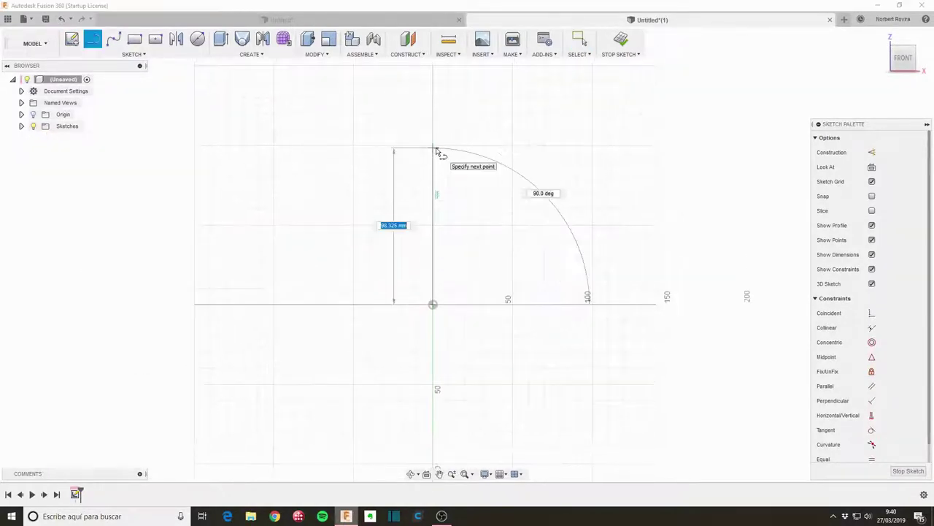
type("130")
key("Tab")
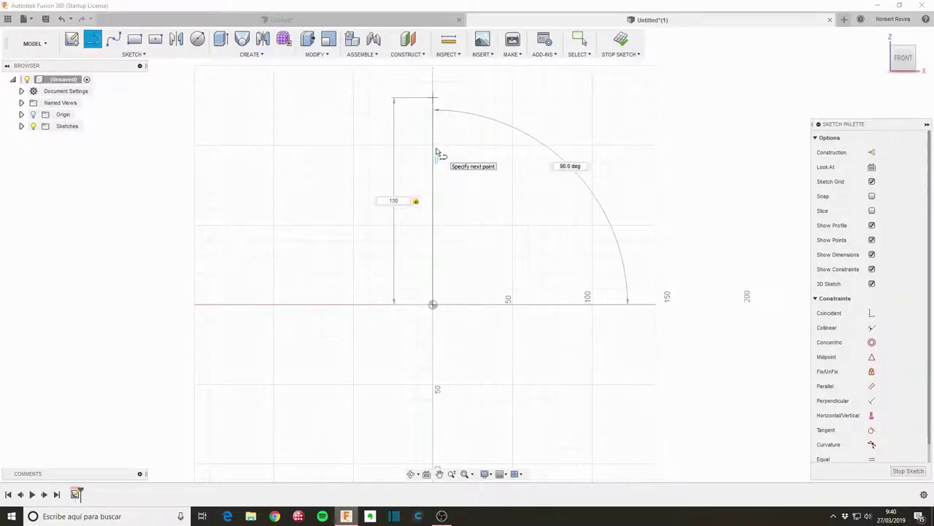
key("Return")
Convert the 130 mm vertical line into construction geometry
left_click(433, 152)
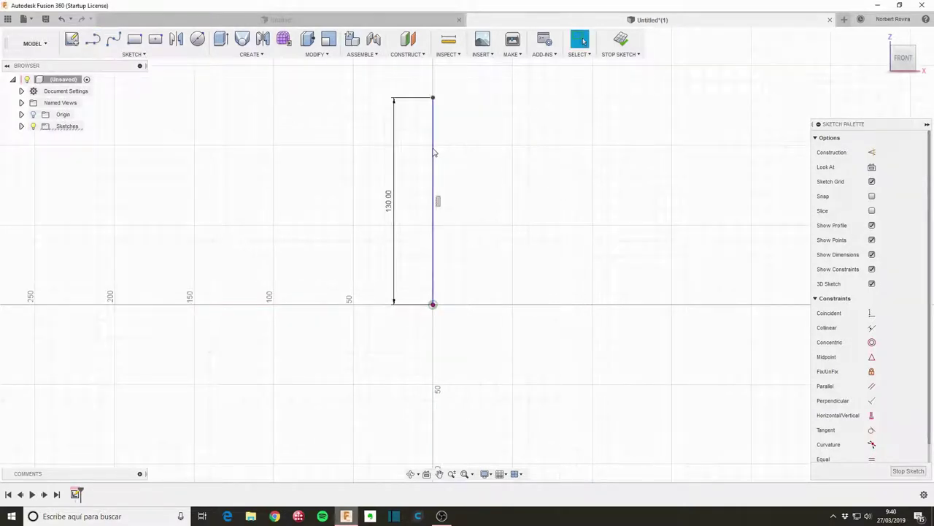
key("x")
key("Escape")
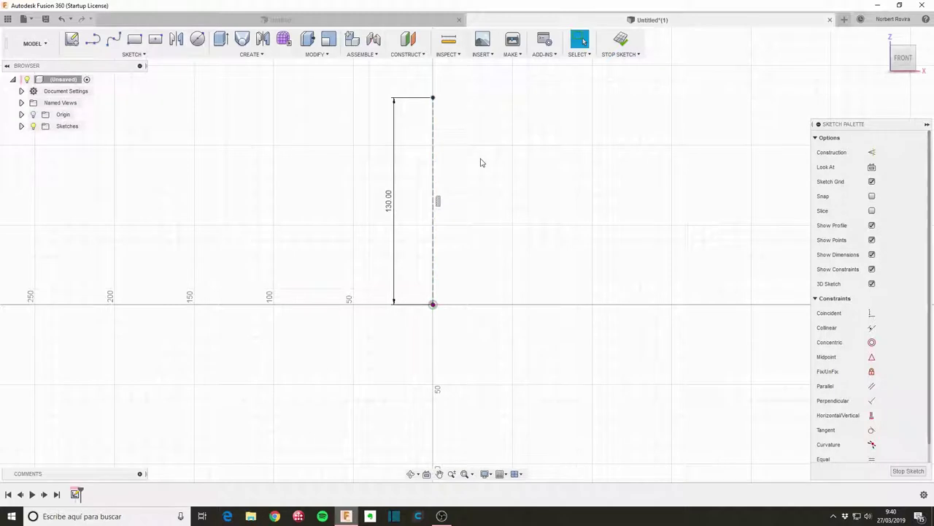
Draw a fit-point spline curving from the axis line's top down to the horizontal axis
key("s")
left_click(516, 182)
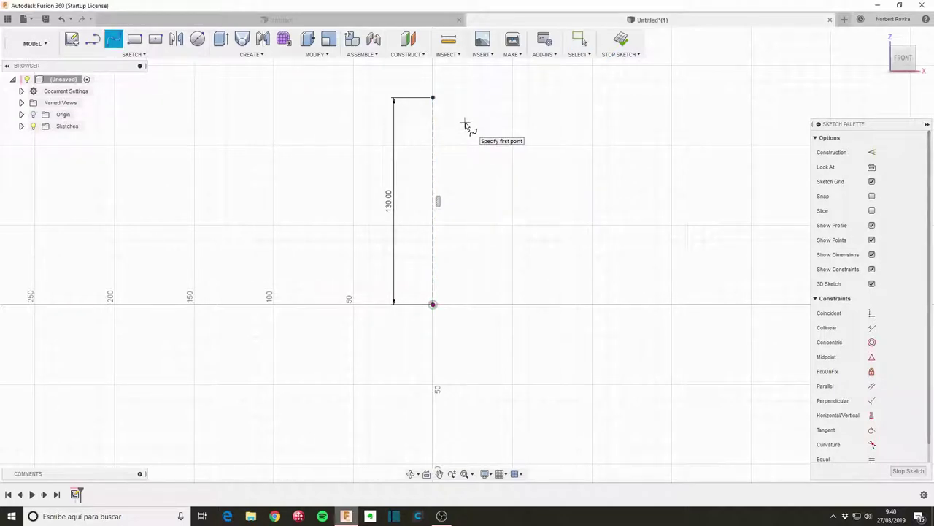
left_click(433, 98)
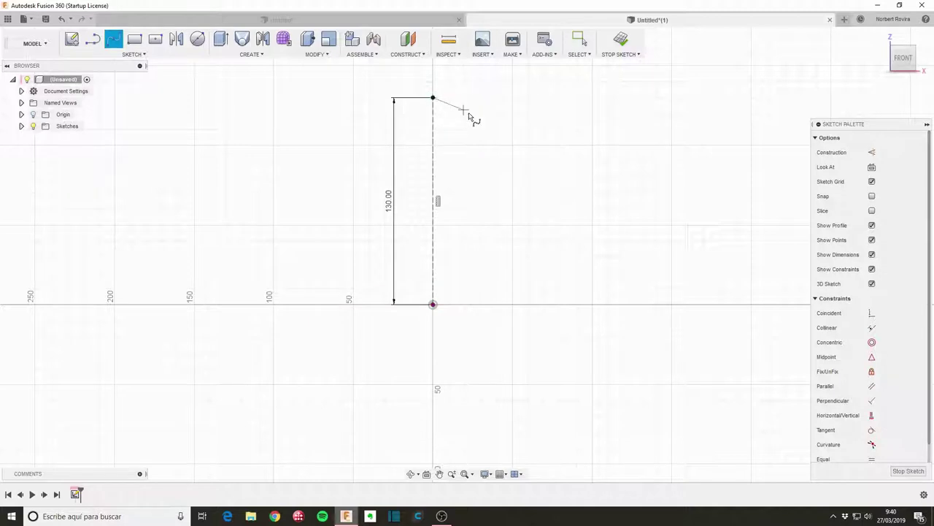
left_click(479, 140)
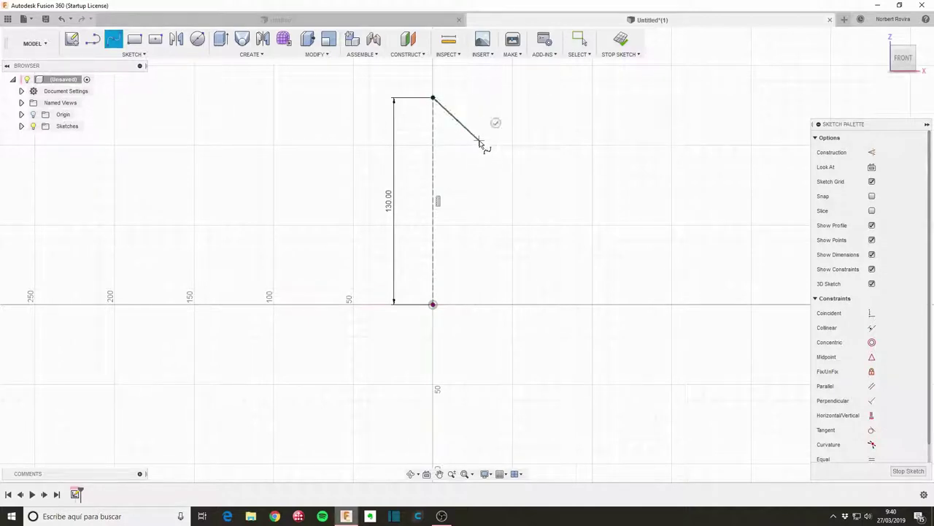
left_click(502, 217)
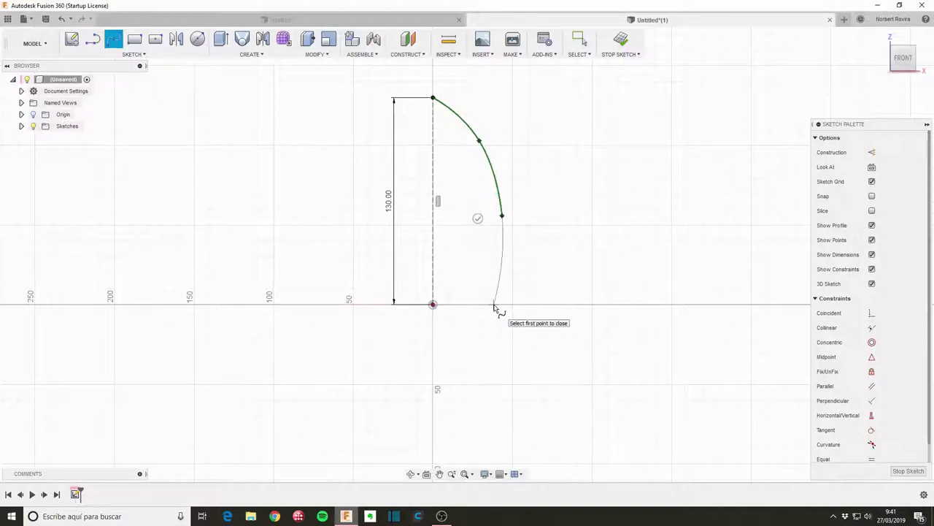
left_click(495, 305)
left_click(496, 302)
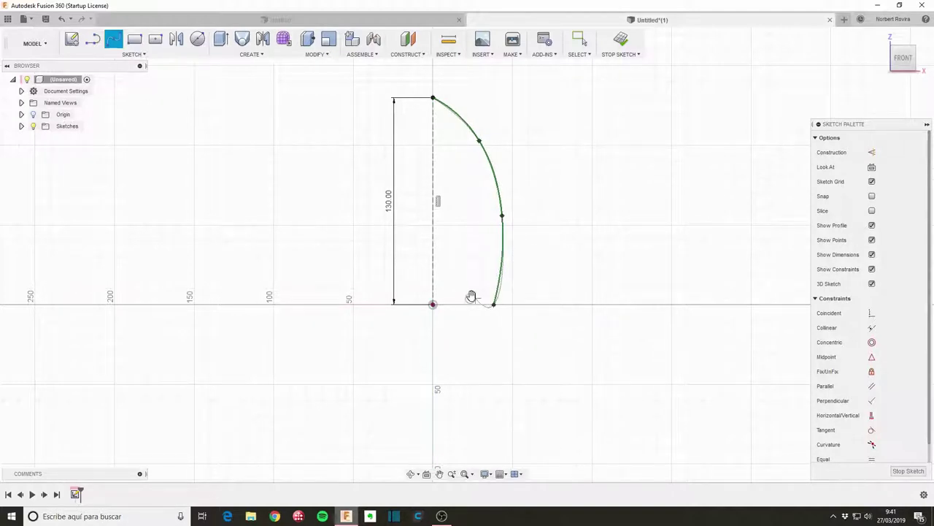
key("Escape")
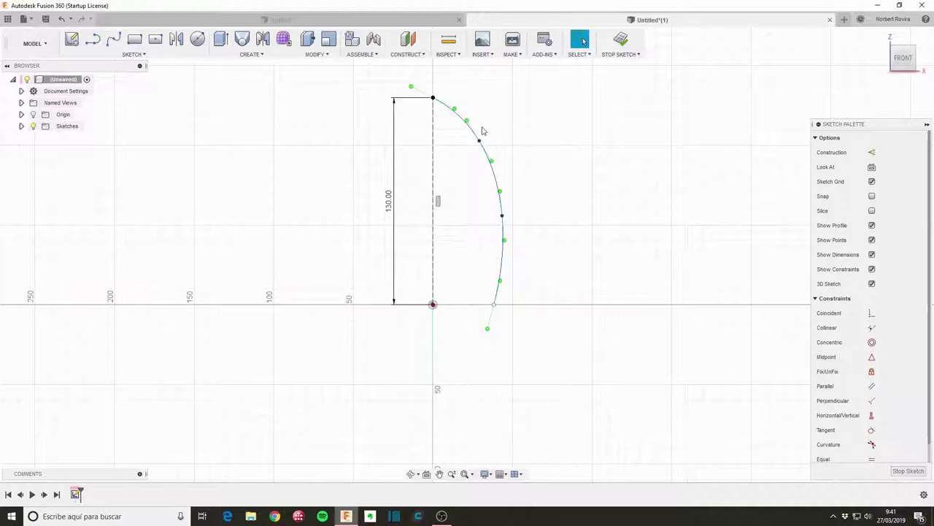
Close the profile with a base line from the origin to the spline's lower end
key("l")
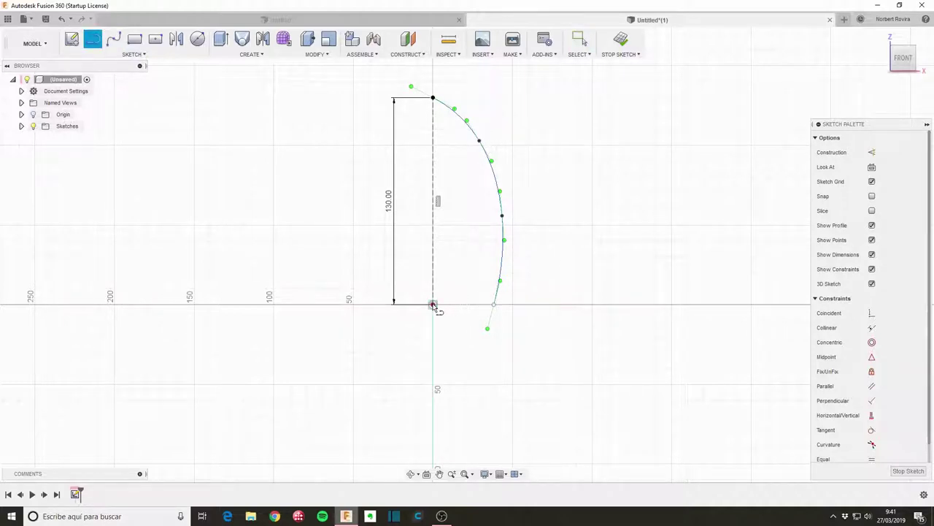
left_click(433, 304)
left_click(494, 305)
key("Escape")
left_click(471, 306)
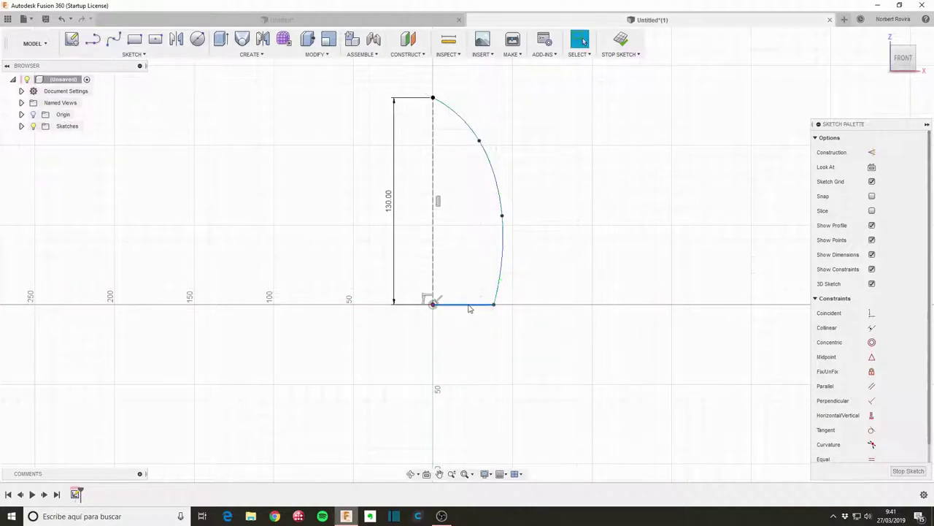
right_click(469, 305)
Constrain the spline's top tangent handle to horizontal
left_click(481, 393)
scroll(467, 318, "up", 1)
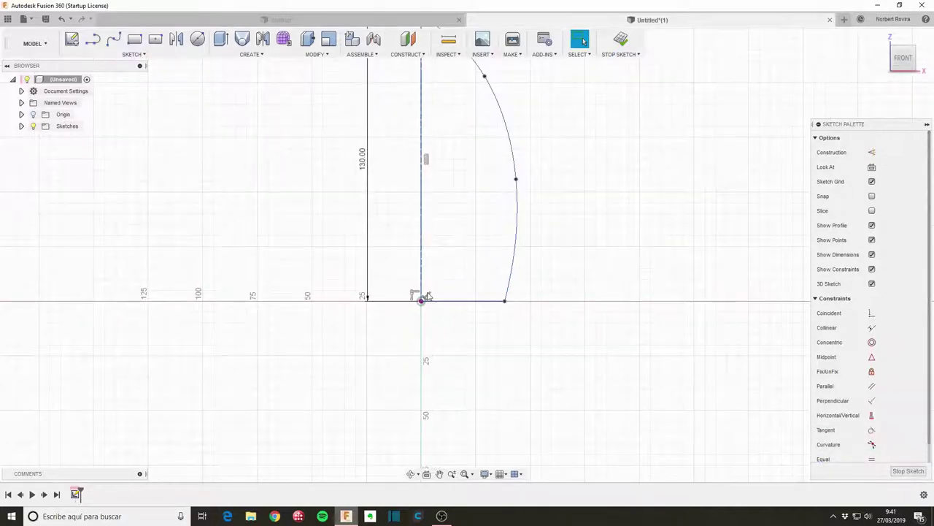
scroll(535, 200, "up", 1)
scroll(535, 200, "down", 2)
scroll(535, 141, "down", 1)
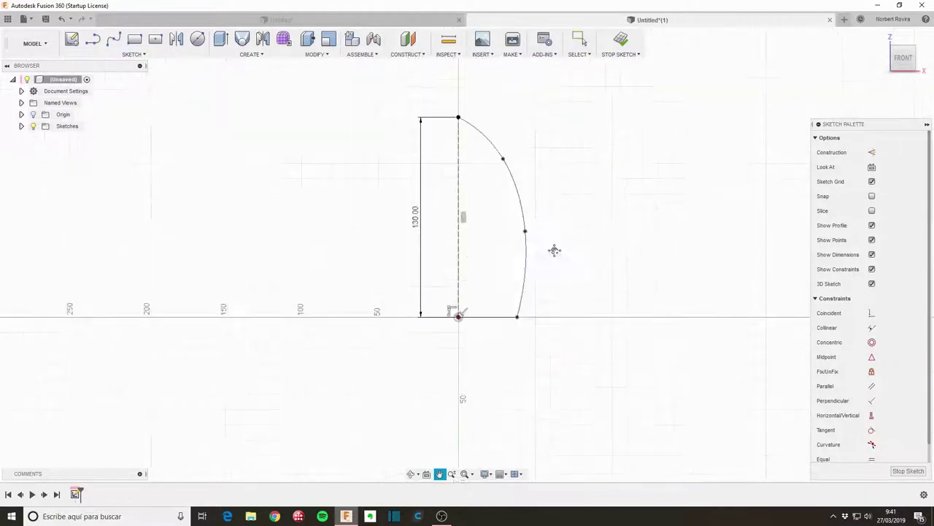
middle_click_drag(553, 250, 553, 322)
left_click(475, 201)
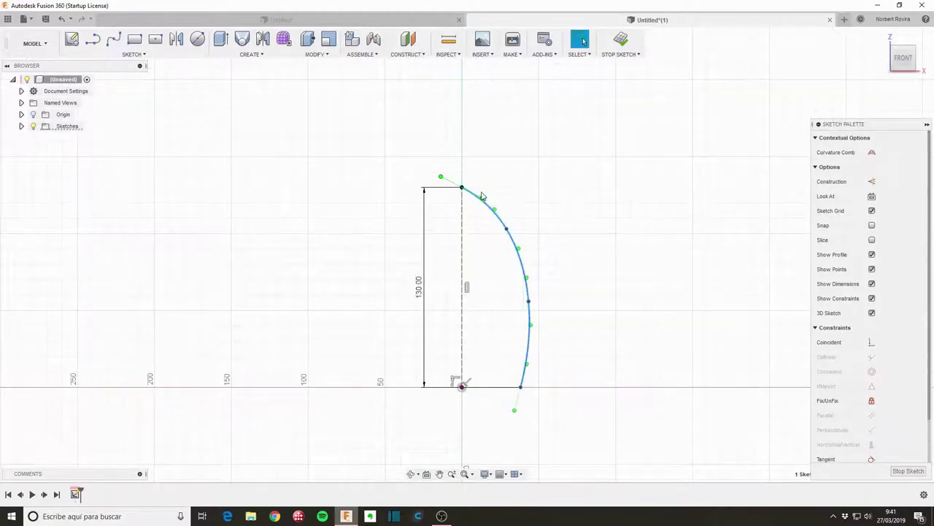
left_click(480, 190)
right_click(479, 189)
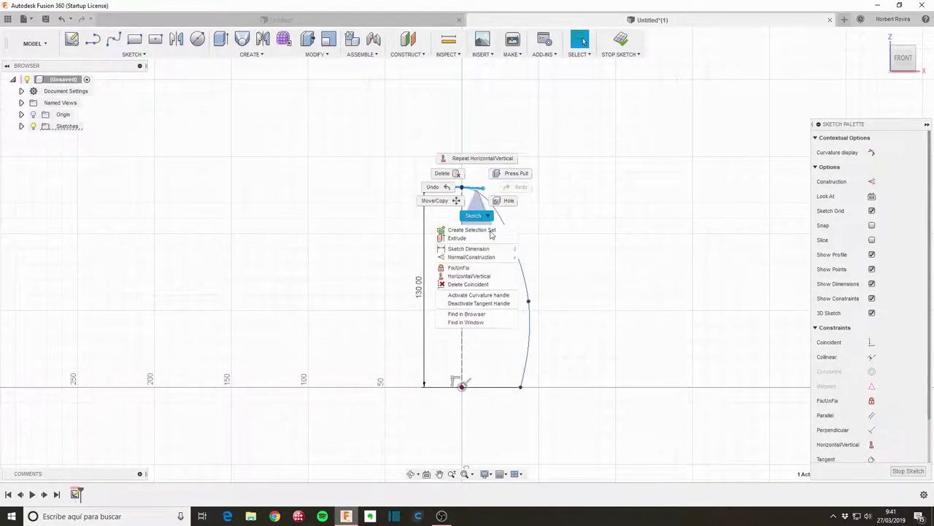
left_click(495, 278)
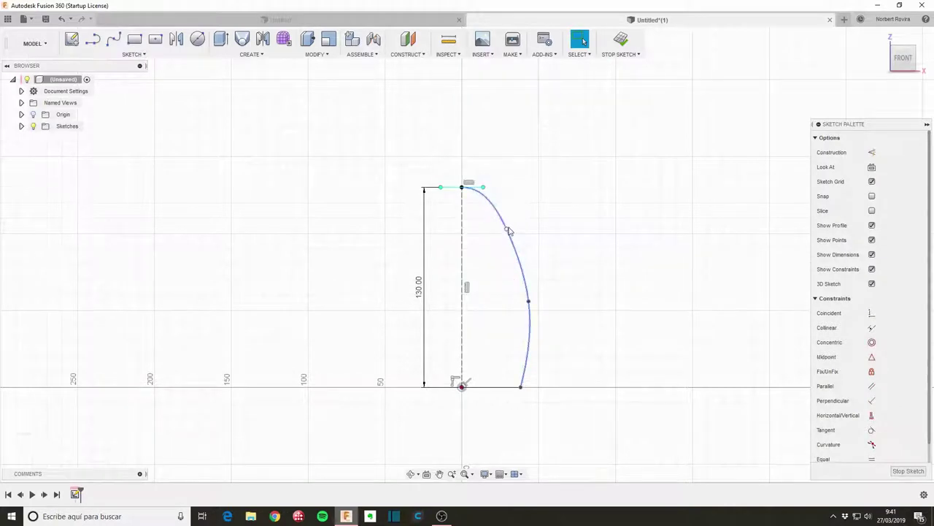
Lengthen the top tangent handle to reshape the curve into an S-shaped profile
left_click_drag(488, 188, 513, 190)
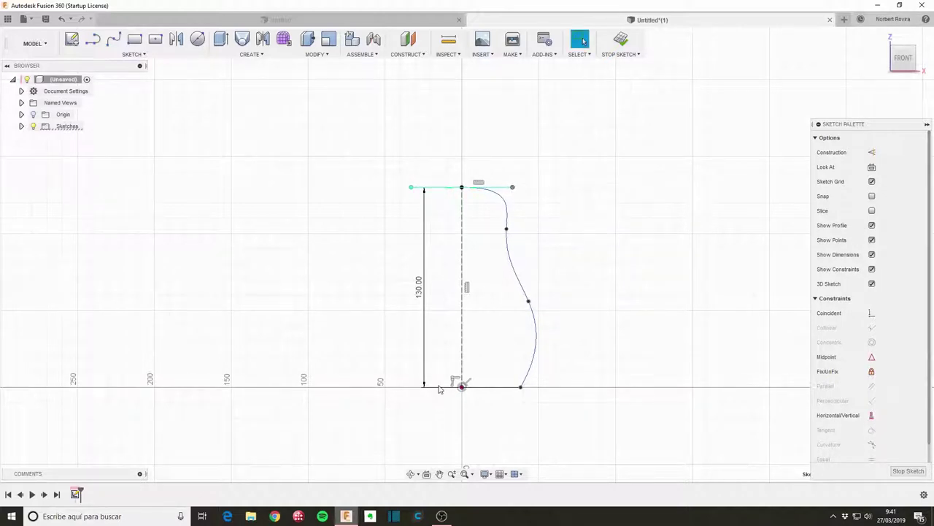
left_click(488, 387)
left_click_drag(879, 124, 874, 97)
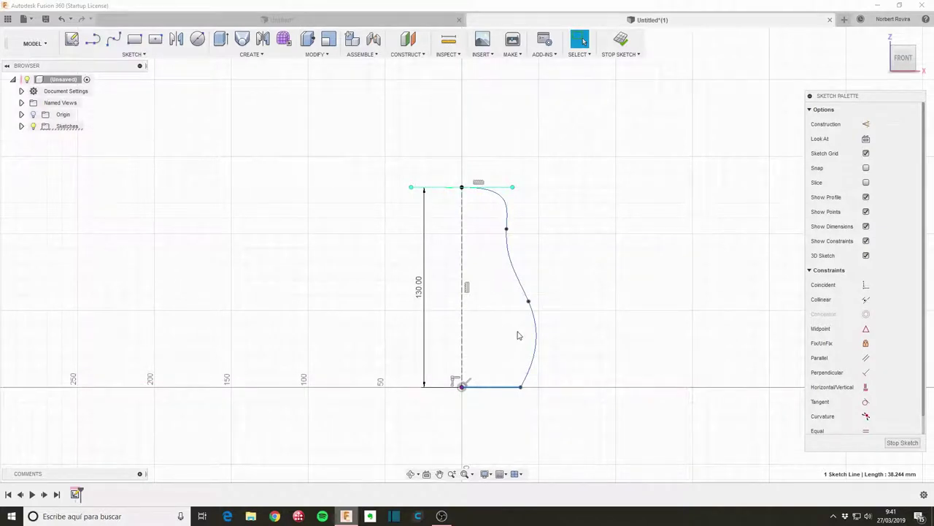
left_click(528, 311)
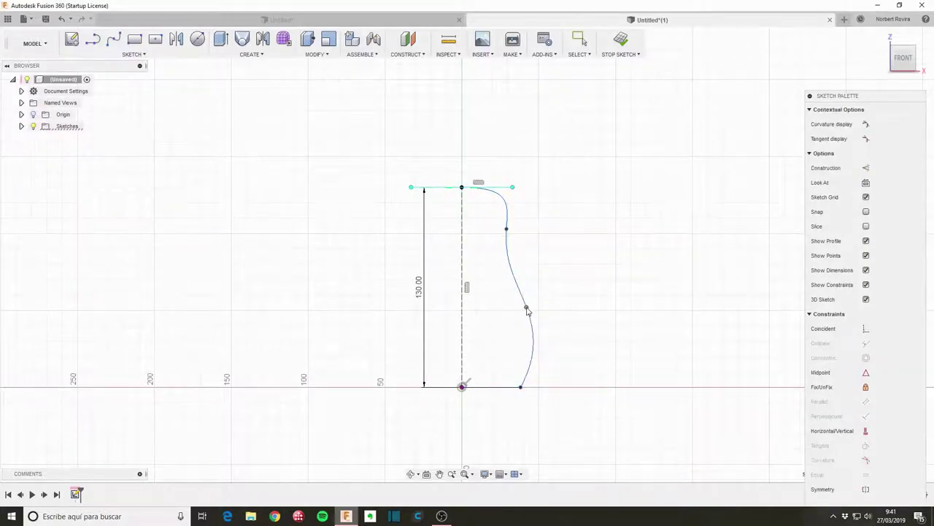
key("Escape")
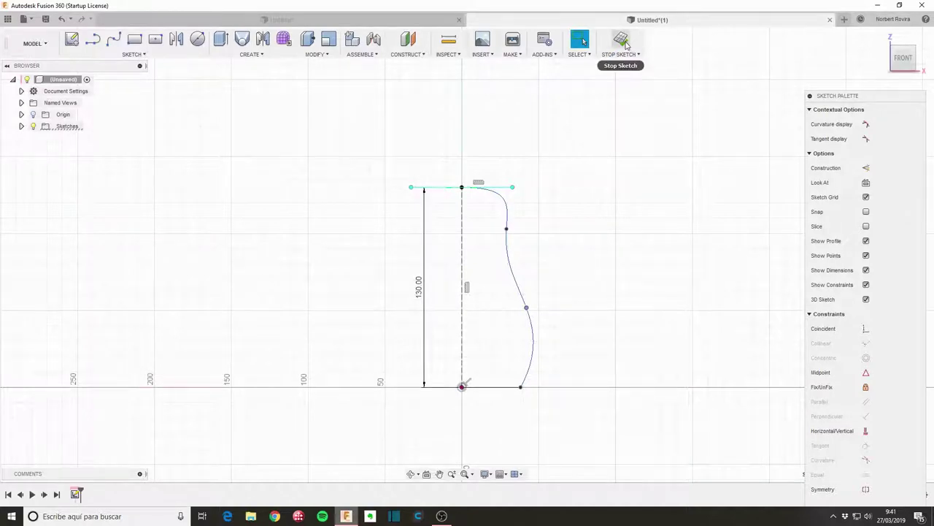
left_click_drag(901, 98, 891, 86)
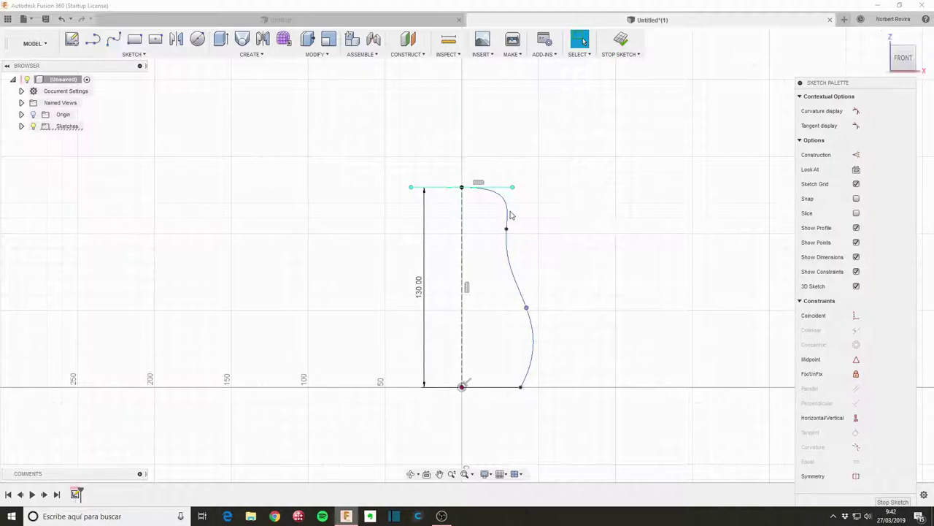
Finish the sketch and switch to the Patch workspace
left_click(620, 40)
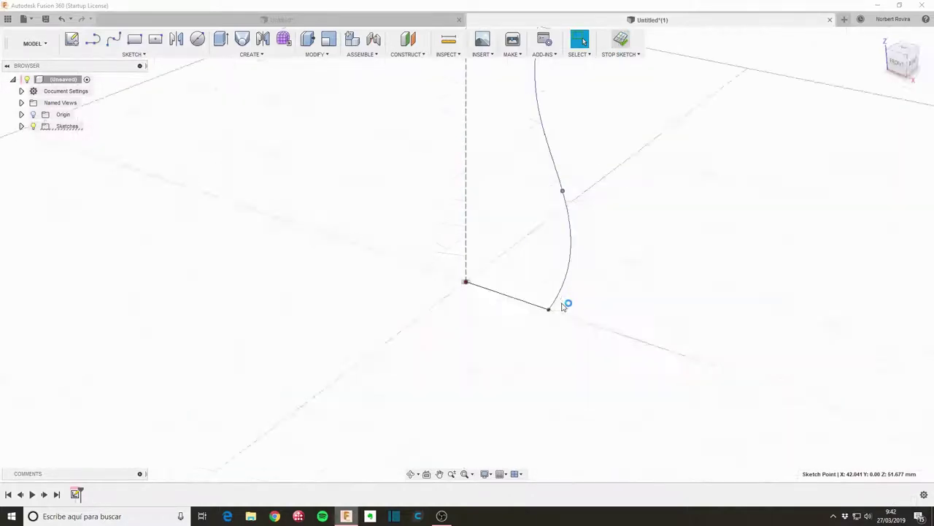
middle_click_drag(438, 328, 433, 302, "shift")
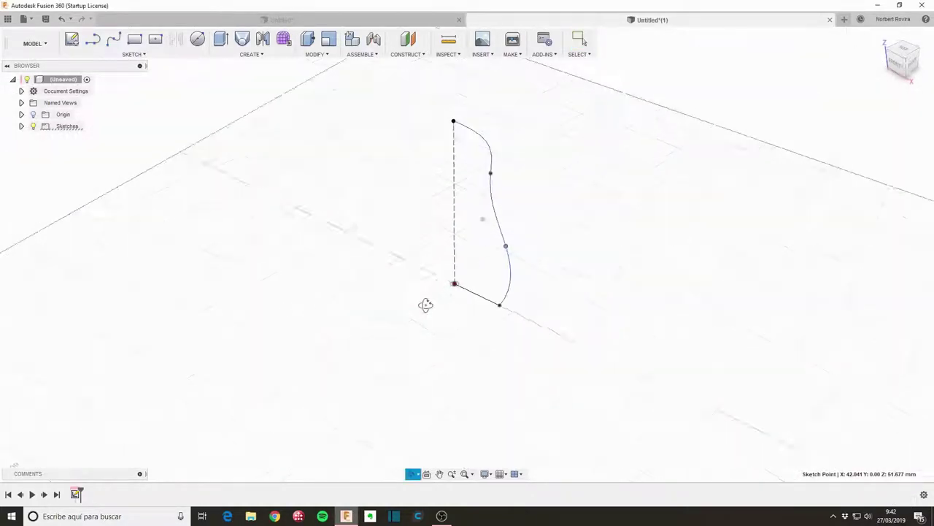
left_click(34, 43)
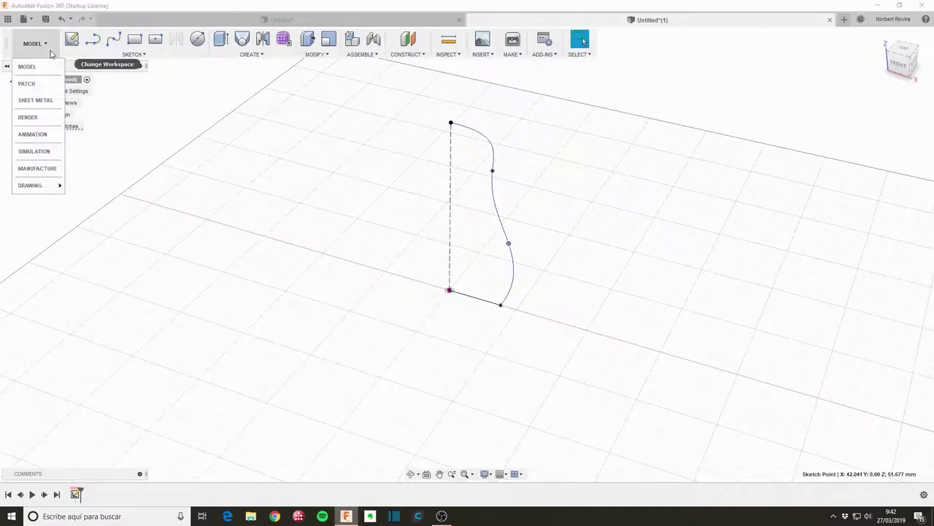
left_click(34, 81)
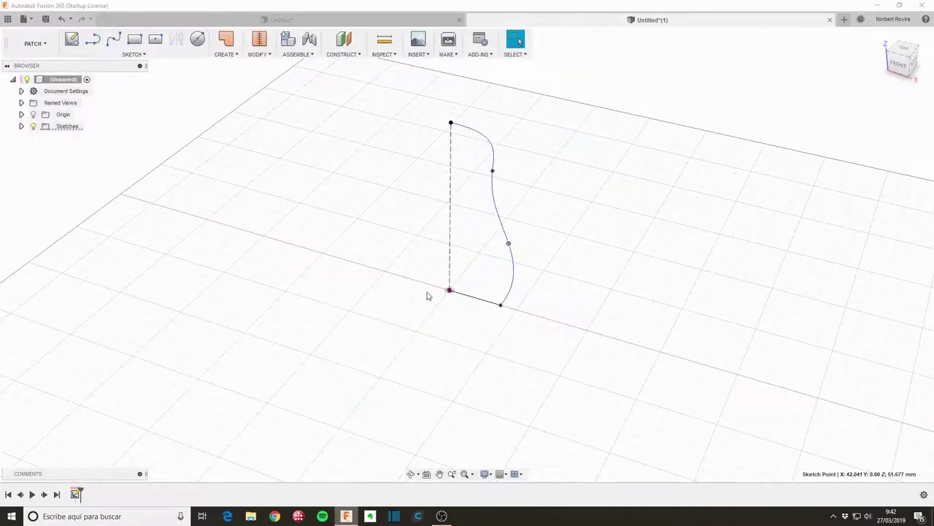
Revolve the doll outline 360° around the dashed construction line
key("s")
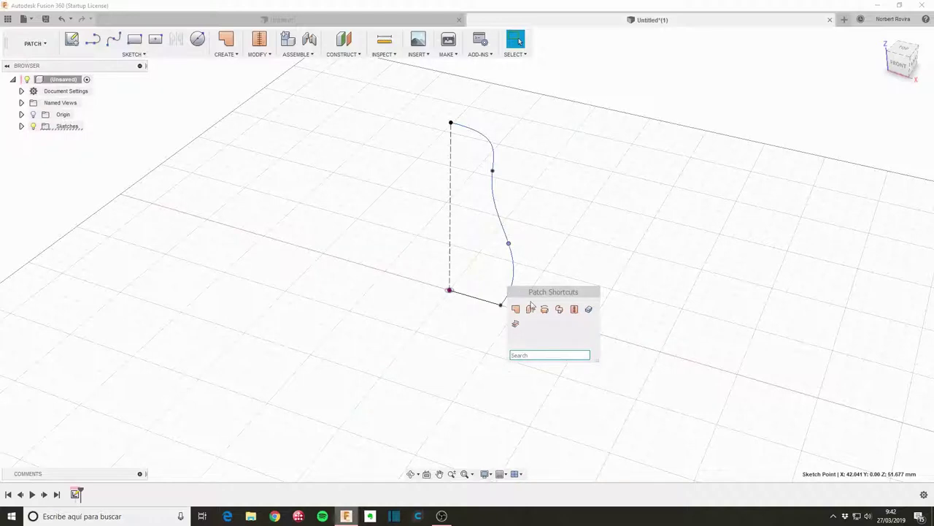
left_click(545, 309)
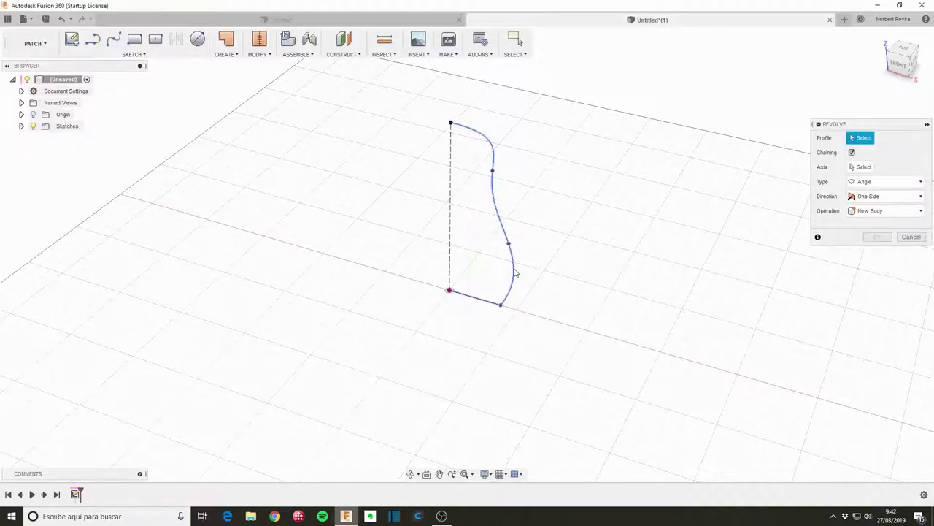
left_click(514, 271)
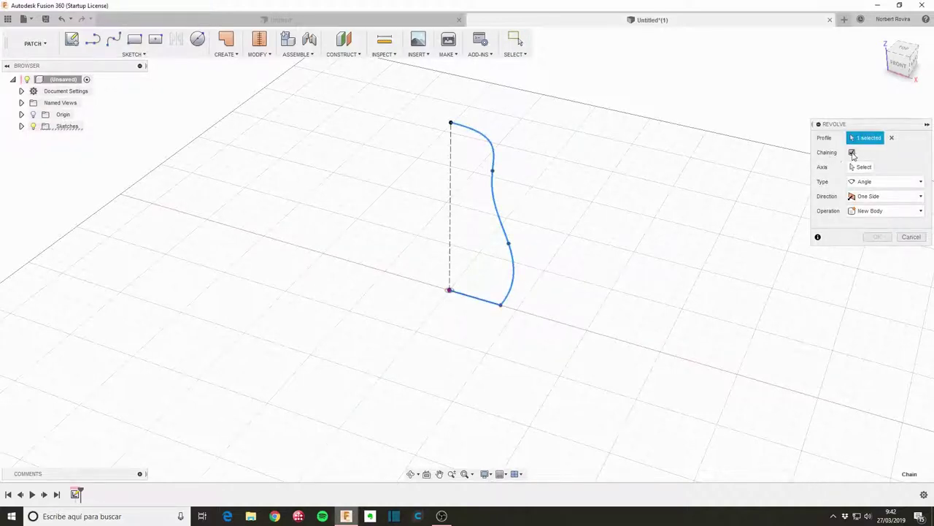
left_click(855, 167)
left_click(450, 216)
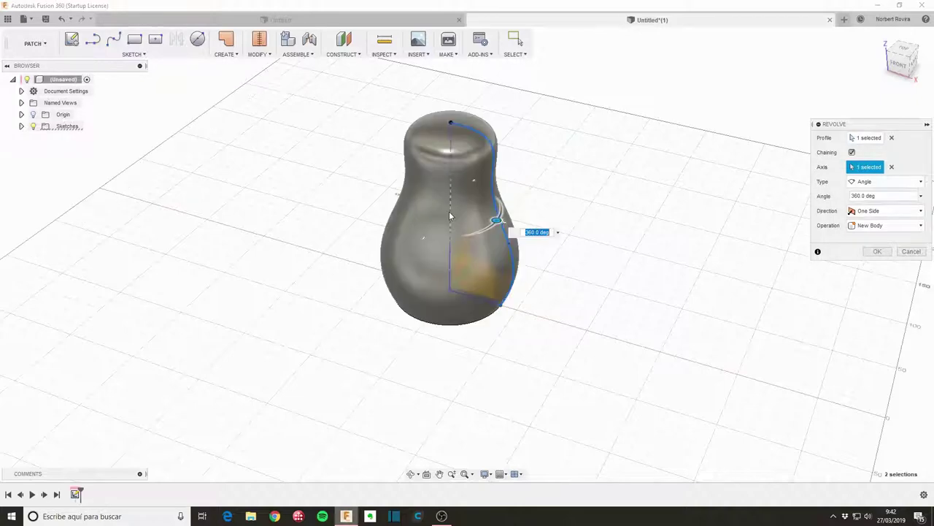
left_click(877, 251)
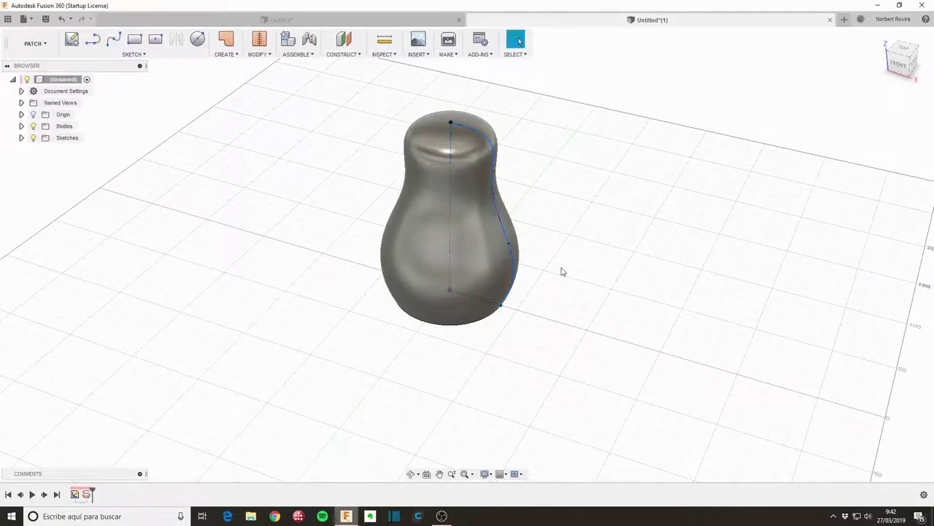
mouse_move(559, 267)
middle_mouse_down("shift")
mouse_move(559, 294)
mouse_move(559, 279)
middle_mouse_up("shift")
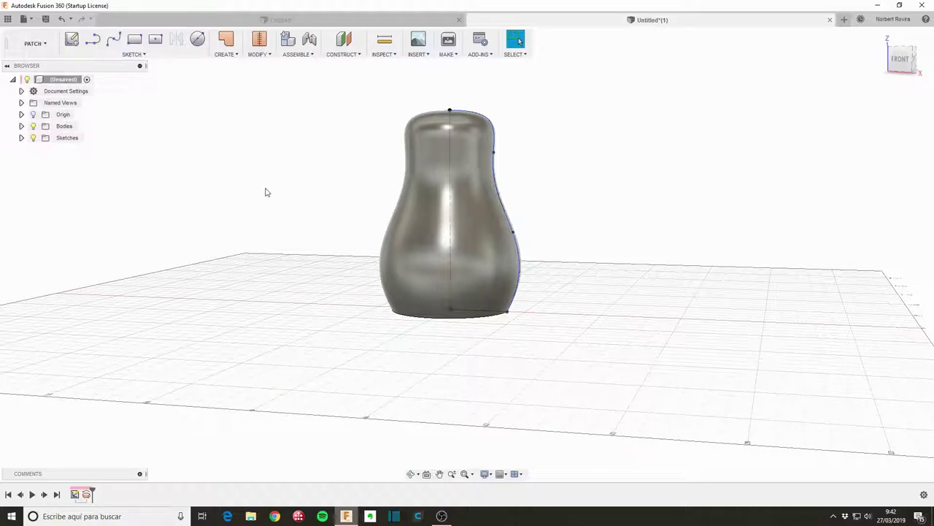
Offset the revolved doll surface -5 mm inward as a new body
key("s")
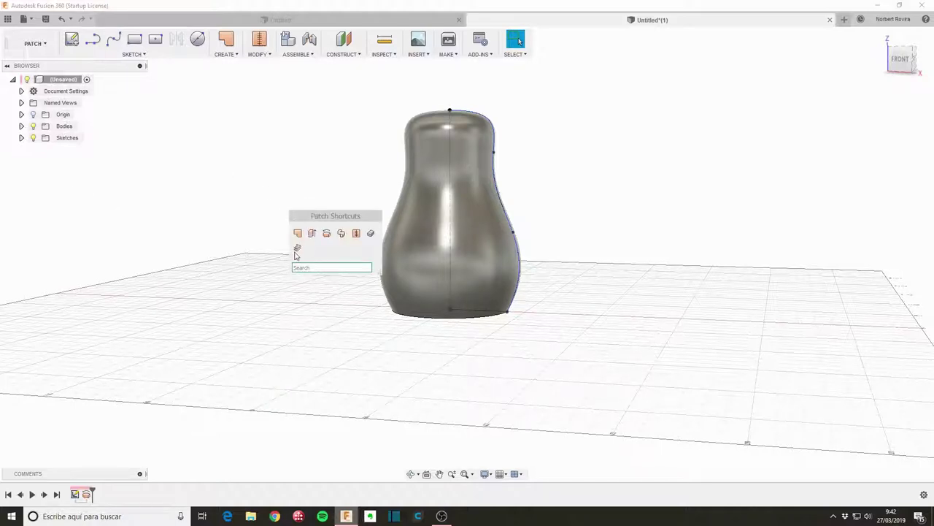
left_click(298, 249)
left_click(470, 199)
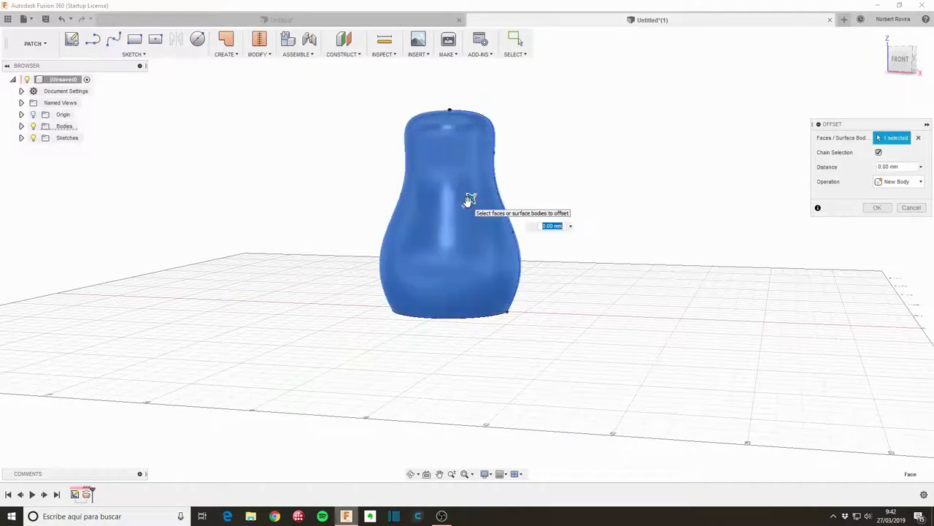
type("-5")
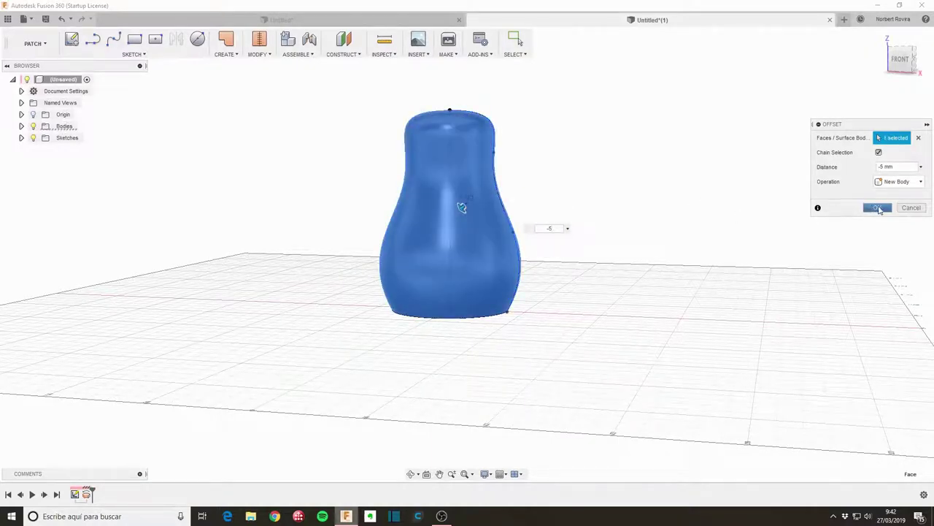
left_click(878, 208)
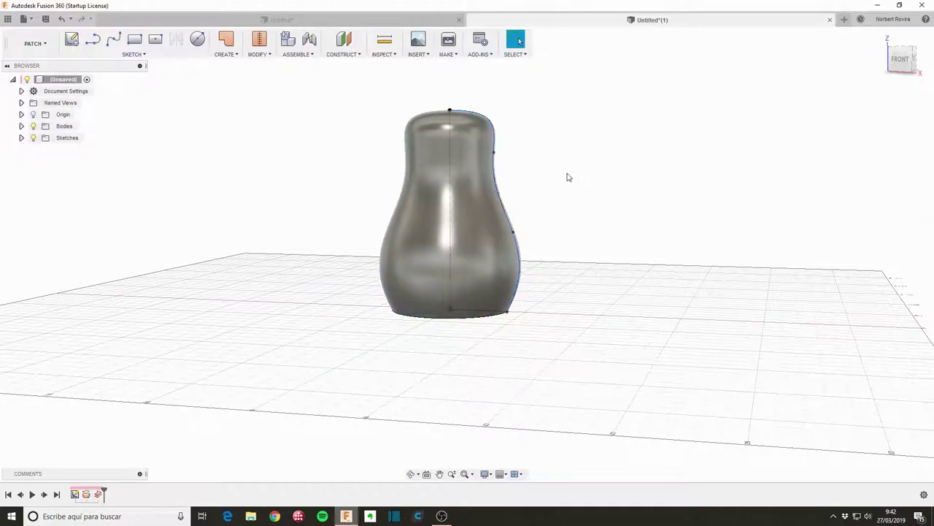
Add a Section Analysis on the XZ plane to cut the doll open
left_click(430, 57)
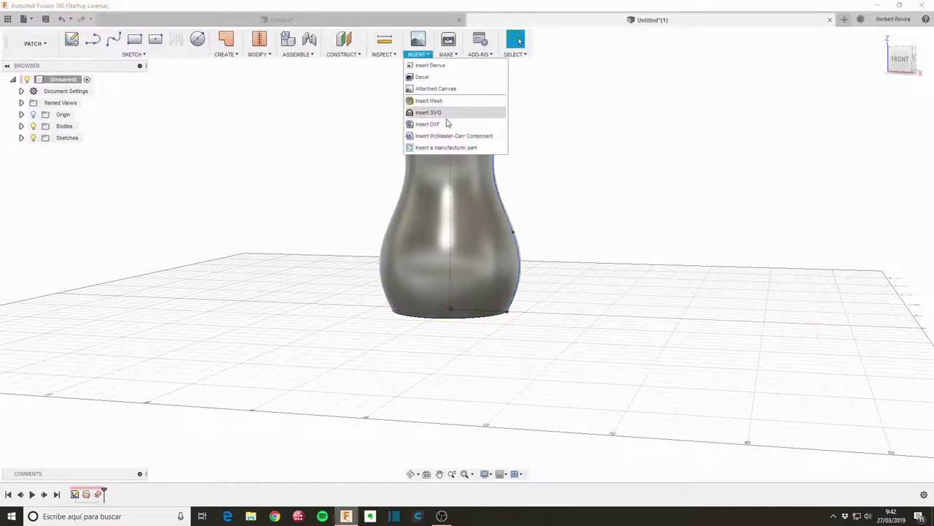
left_click(383, 54)
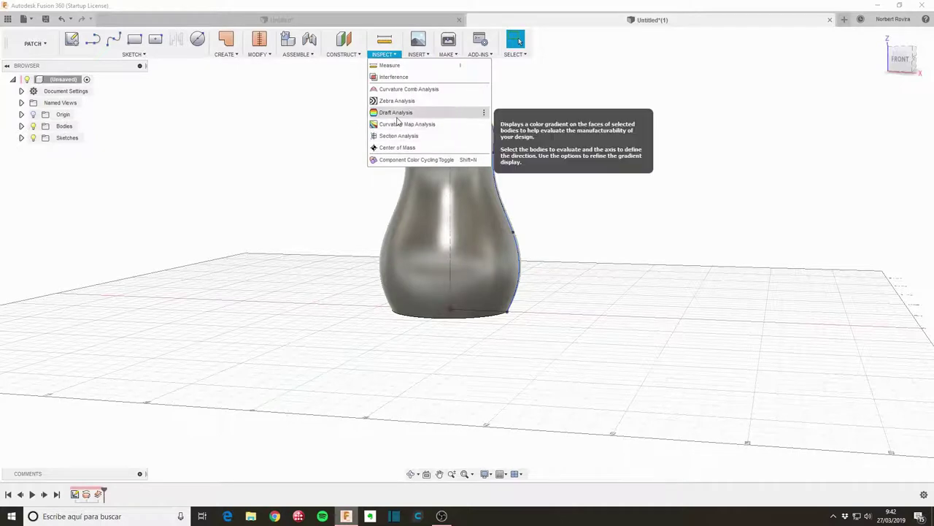
left_click(398, 136)
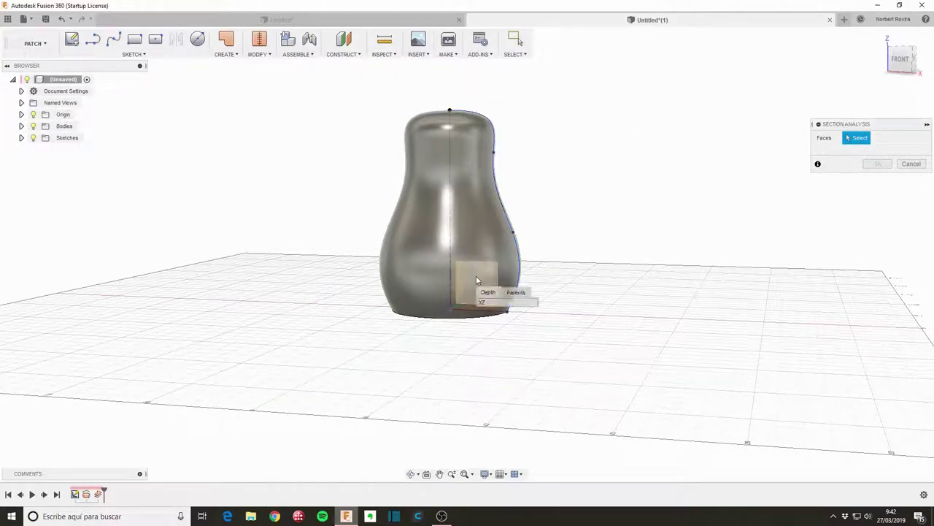
left_click(476, 280)
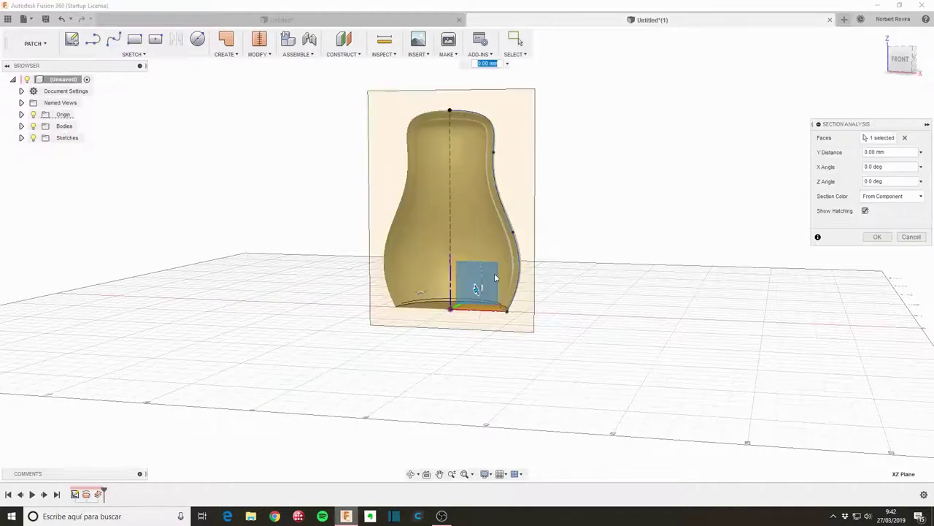
left_click(877, 236)
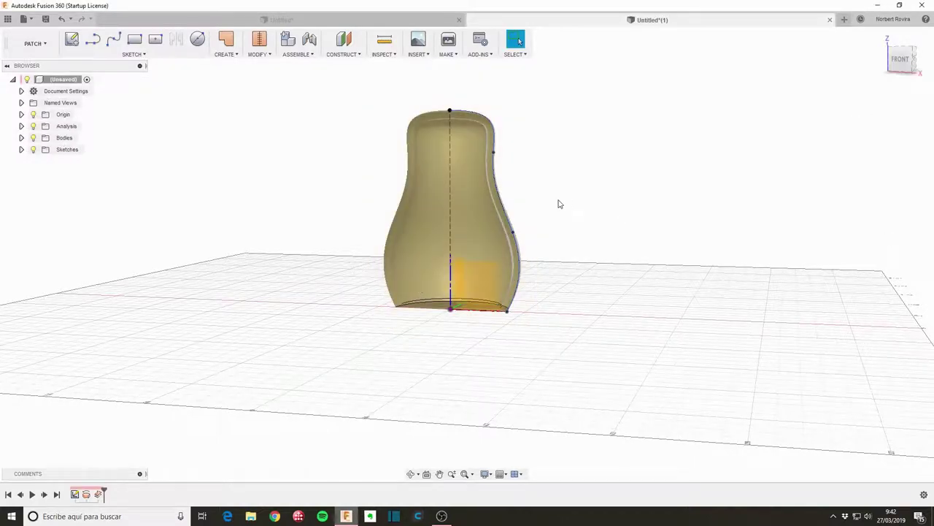
Edit the -5 mm offset to include the doll's bottom face
middle_click_drag(559, 203, 542, 205, "shift")
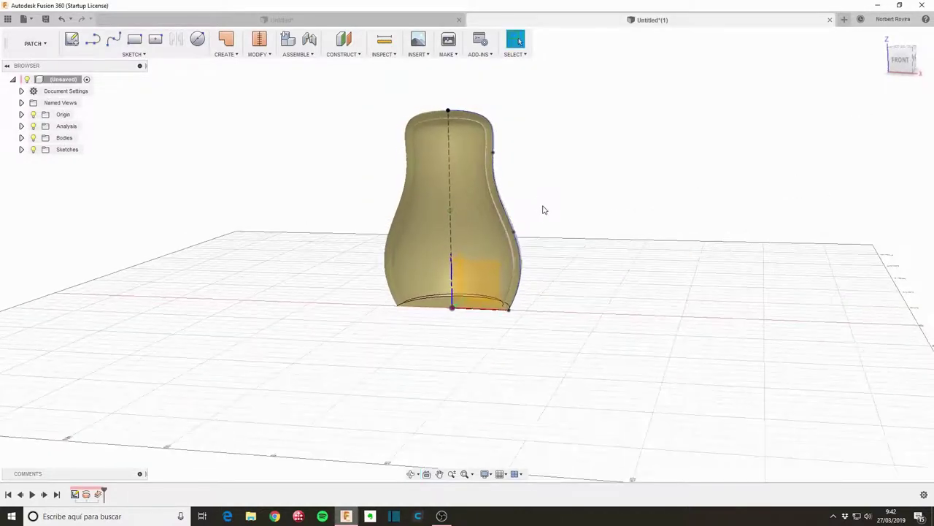
mouse_move(528, 245)
middle_mouse_down("shift")
mouse_move(532, 215)
mouse_move(545, 267)
middle_mouse_up("shift")
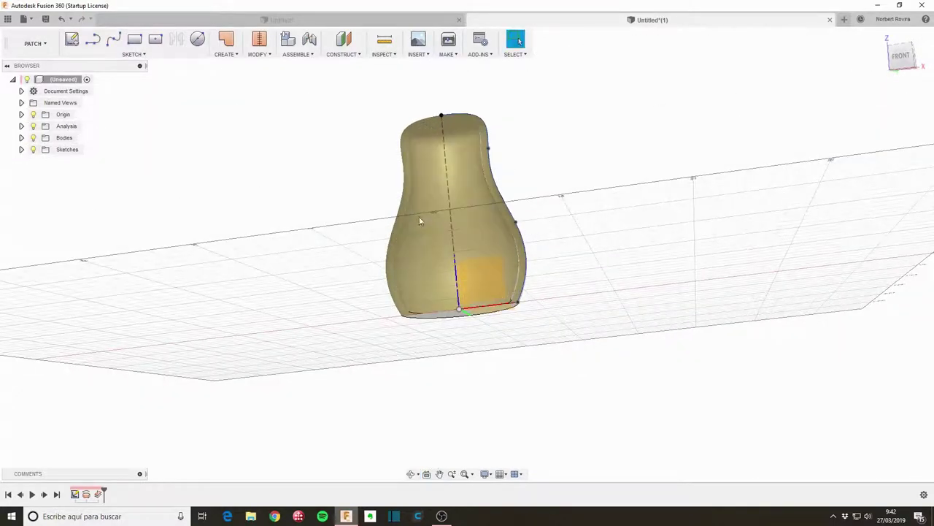
double_click(98, 495)
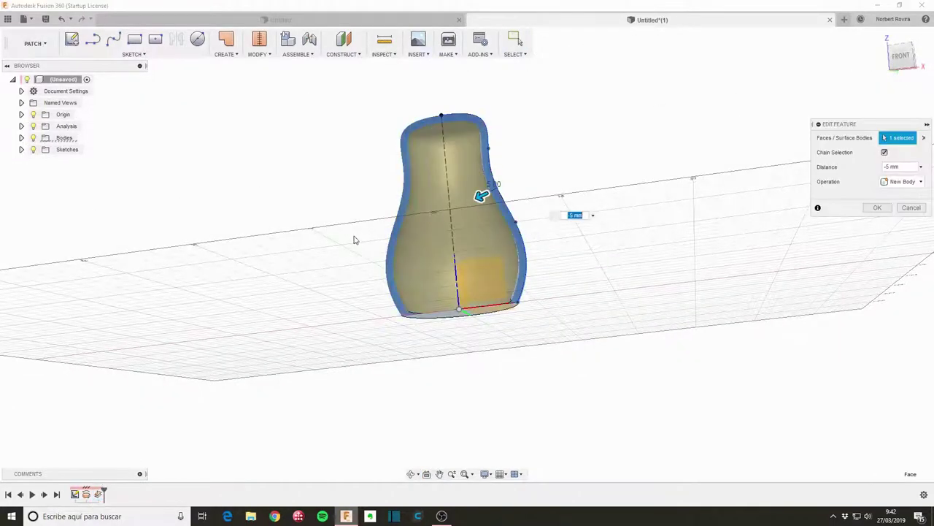
left_click(489, 313)
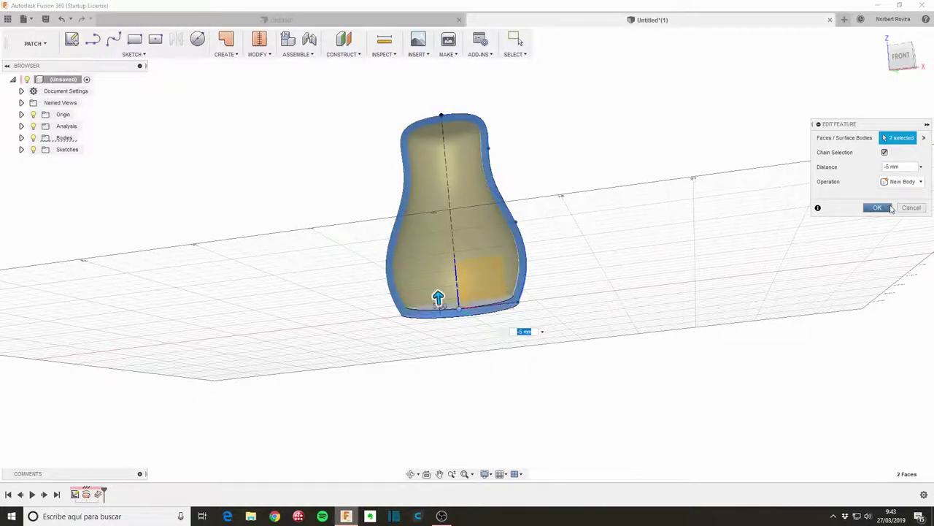
left_click(890, 208)
Offset the inner wall and bottom faces a further -5 mm as a new body
right_click(561, 246)
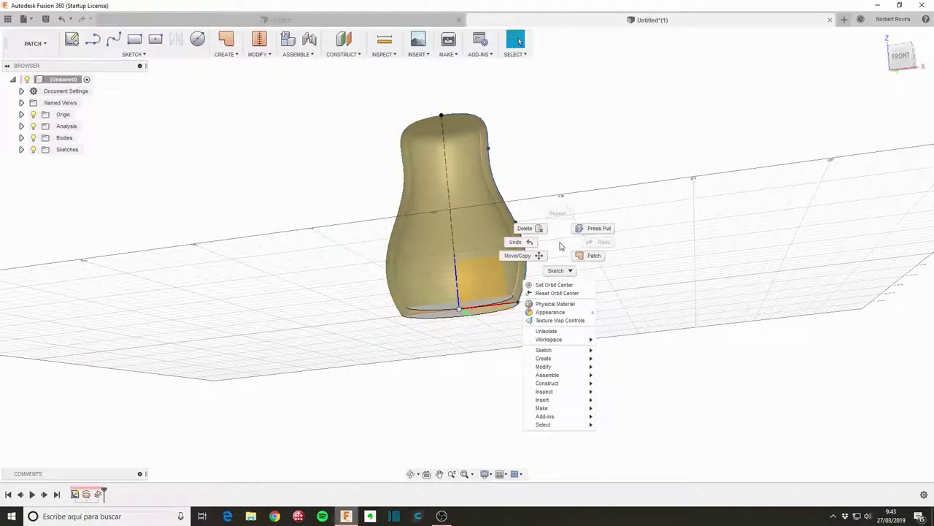
key("Escape")
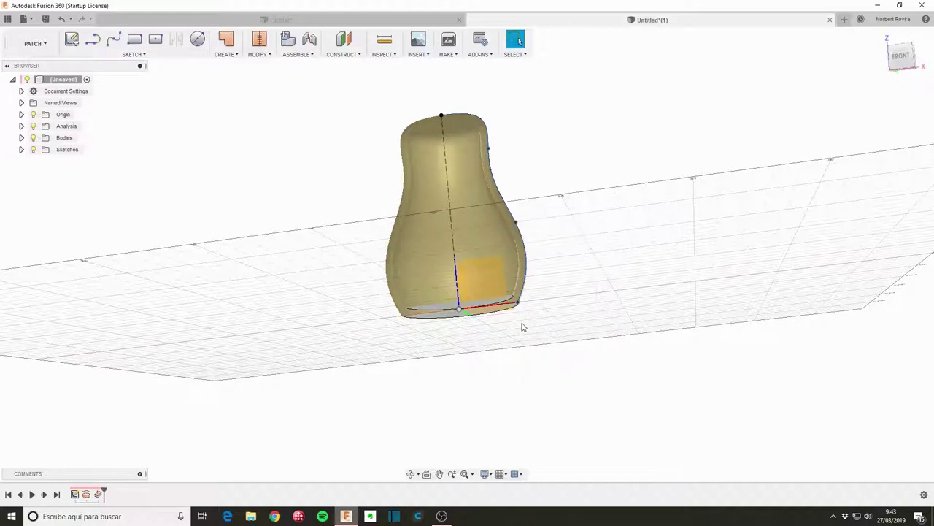
key("s")
left_click(529, 359)
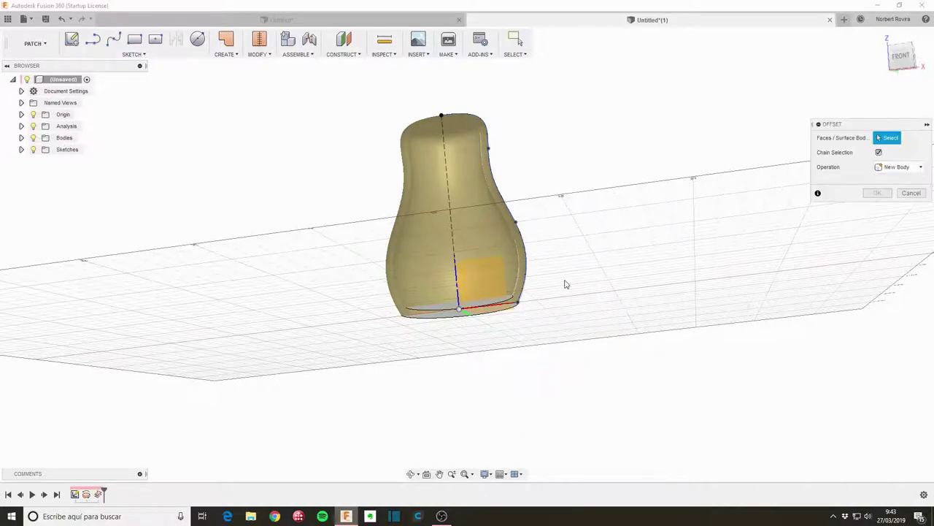
left_click(517, 285)
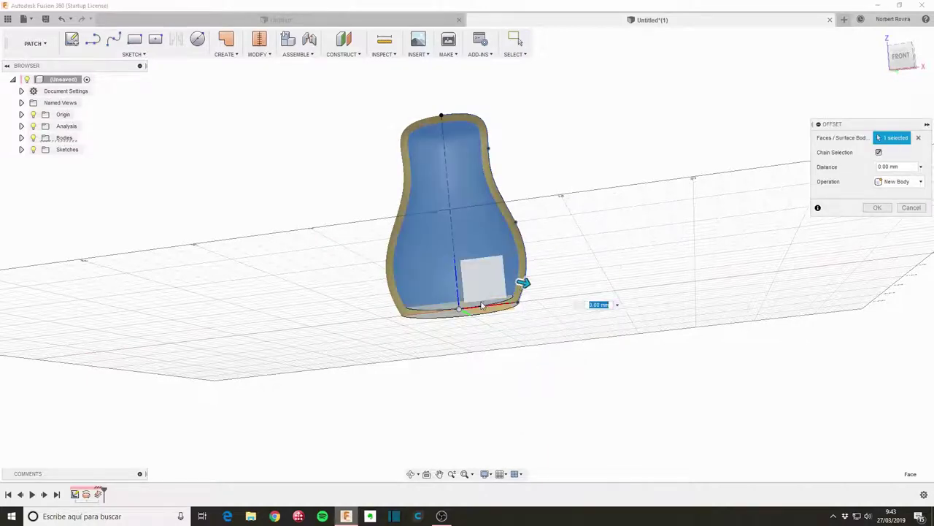
left_click(451, 313)
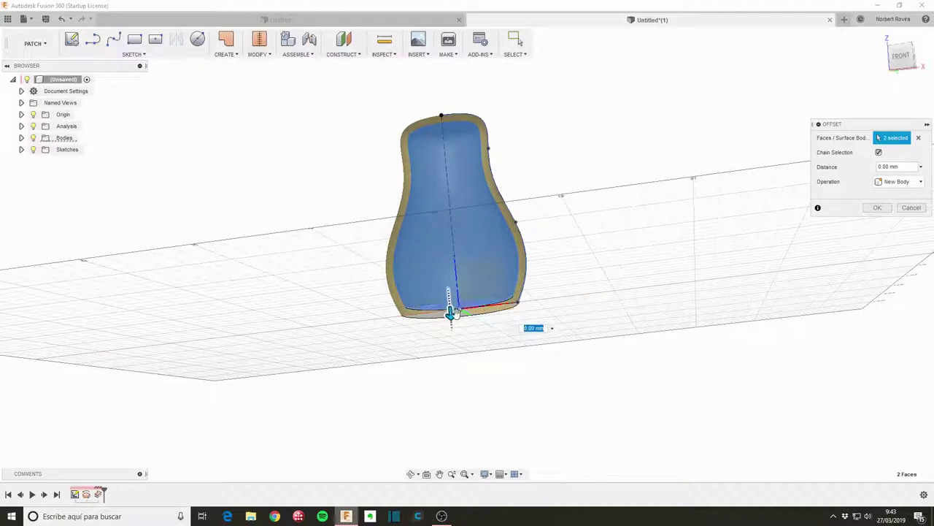
left_click(451, 312)
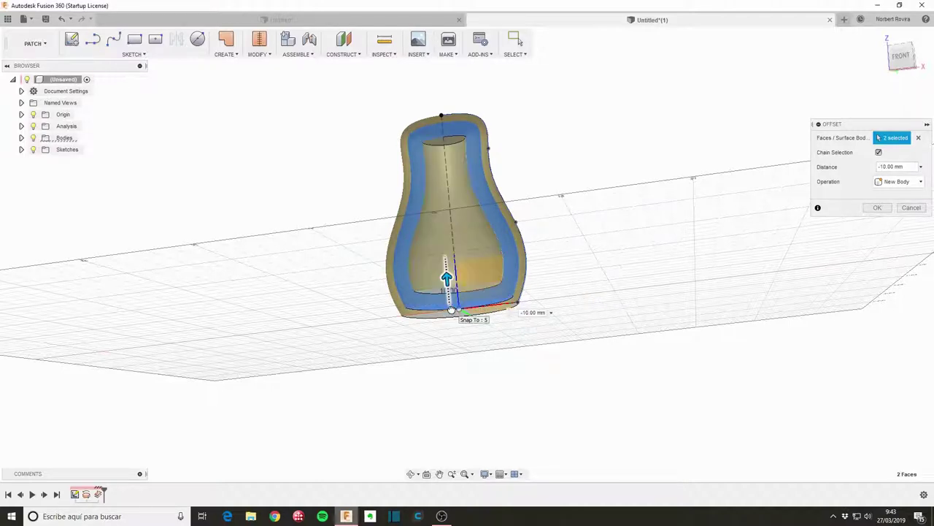
type("-5")
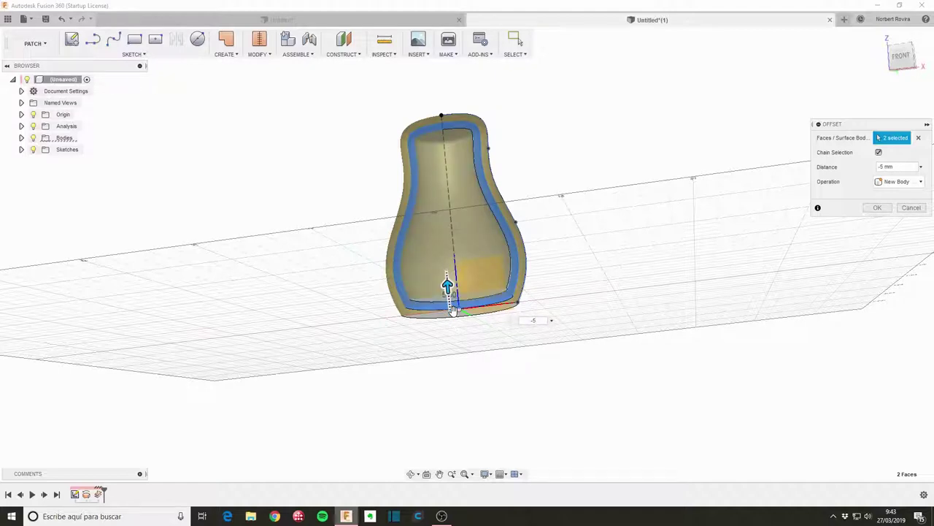
left_click(877, 207)
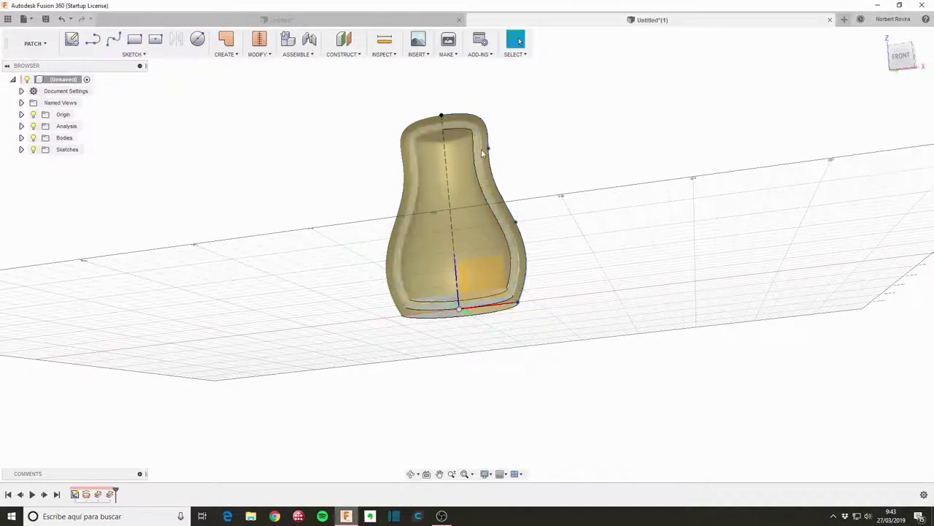
Offset the innermost face further inward as a third nested shell body
middle_click_drag(556, 217, 543, 228, "shift")
key("Escape")
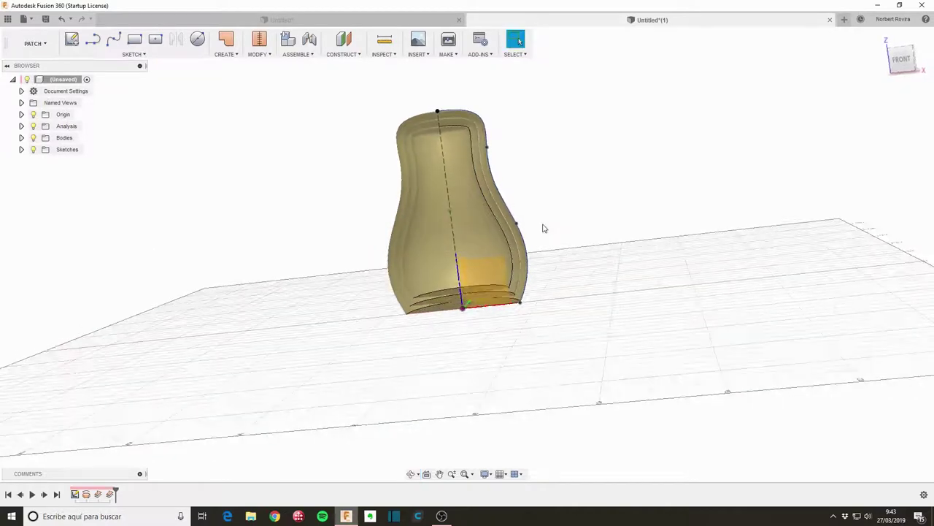
key("s")
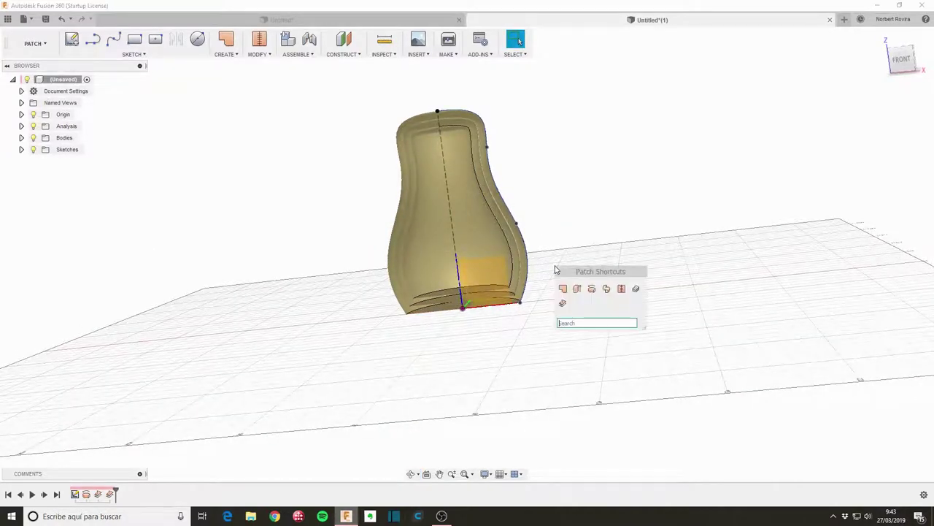
left_click(562, 306)
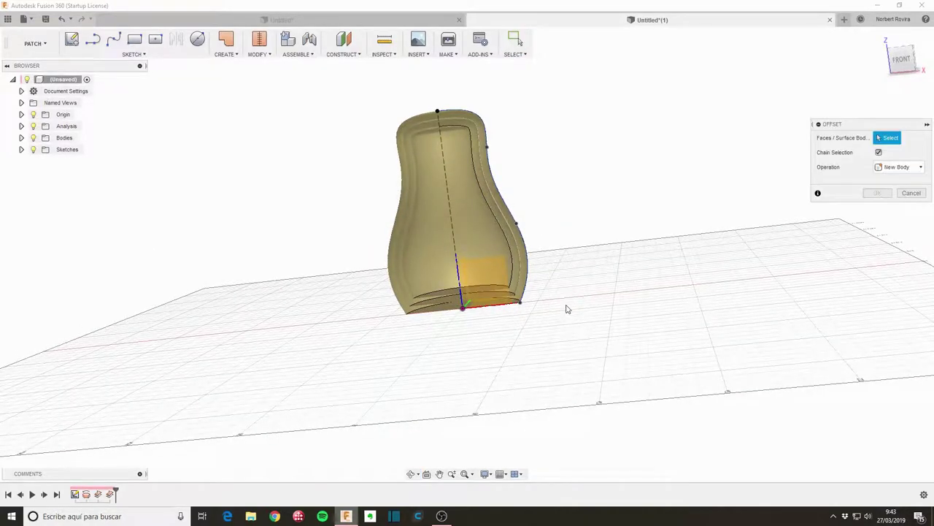
left_click(497, 220)
middle_click_drag(504, 350, 501, 323, "shift")
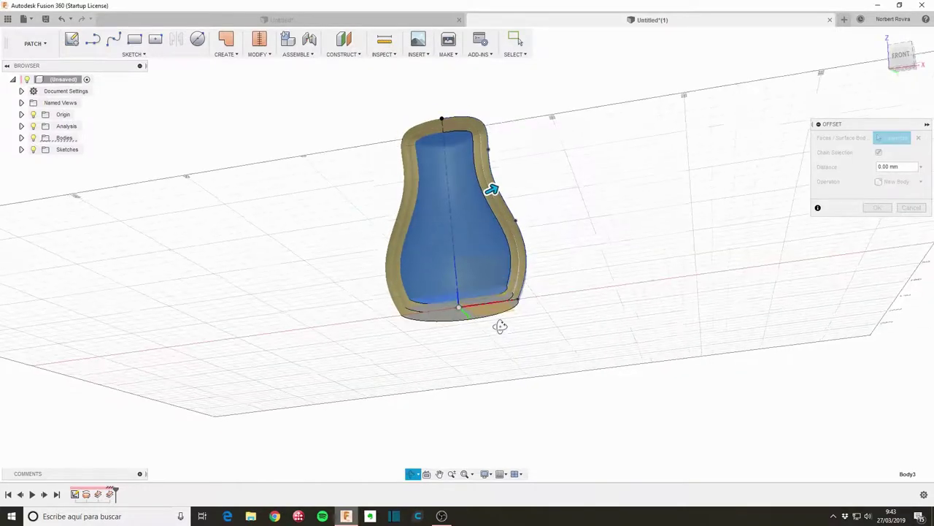
middle_click_drag(611, 257, 605, 278, "shift")
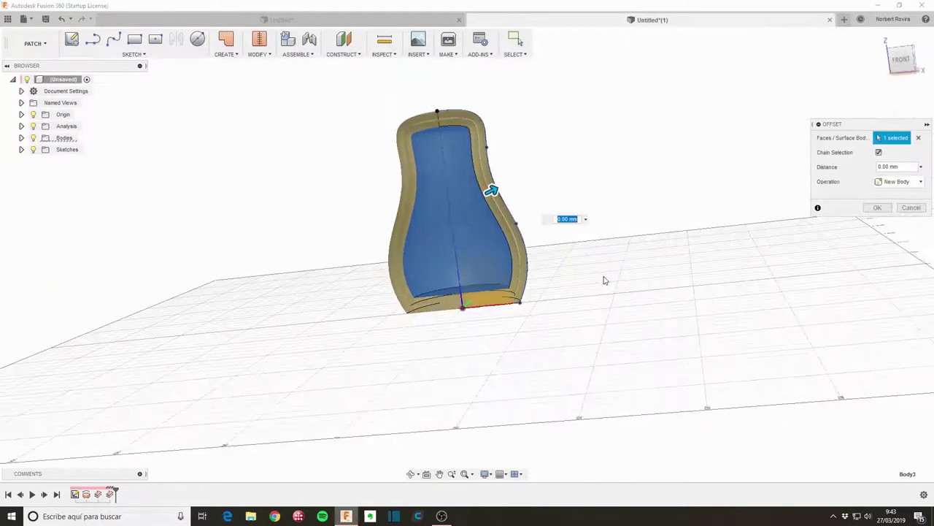
left_click_drag(493, 190, 456, 205)
type("-5")
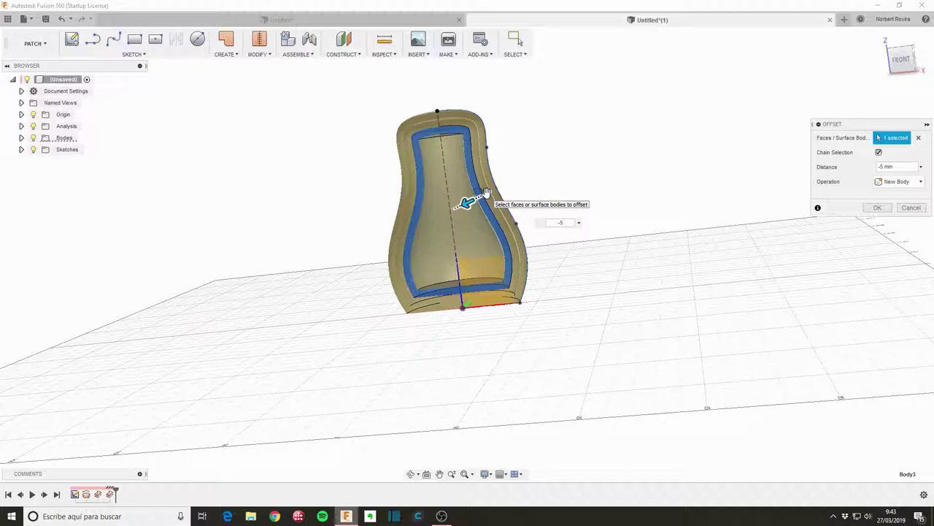
key("Return")
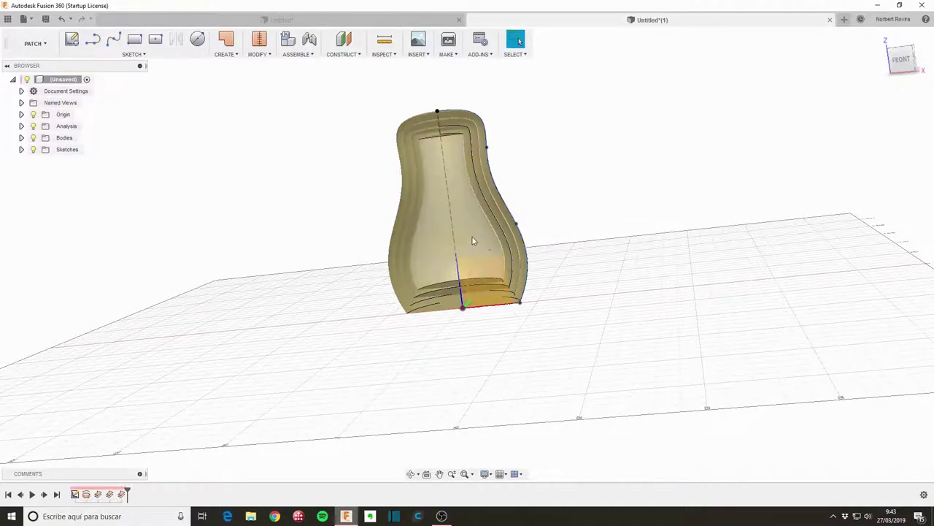
Offset the half doll's innermost face -5 mm as a fourth nested body
key("s")
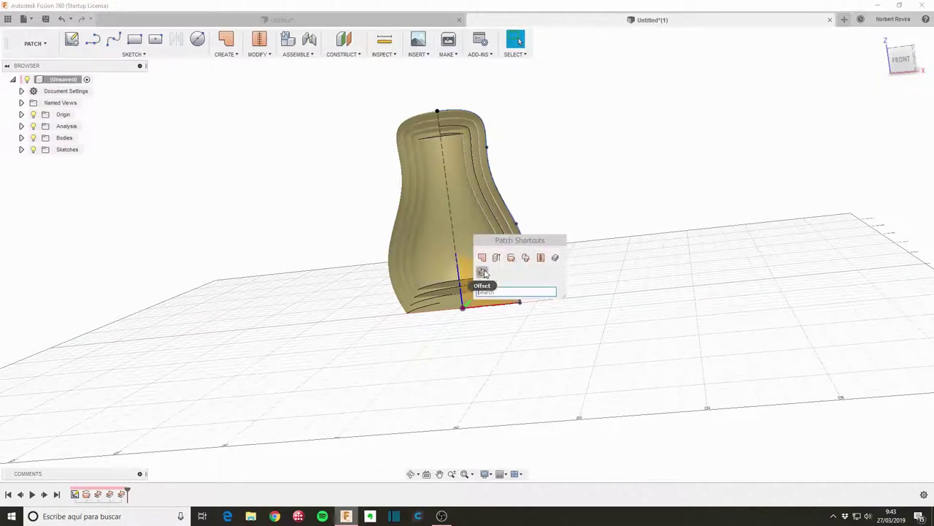
left_click(483, 269)
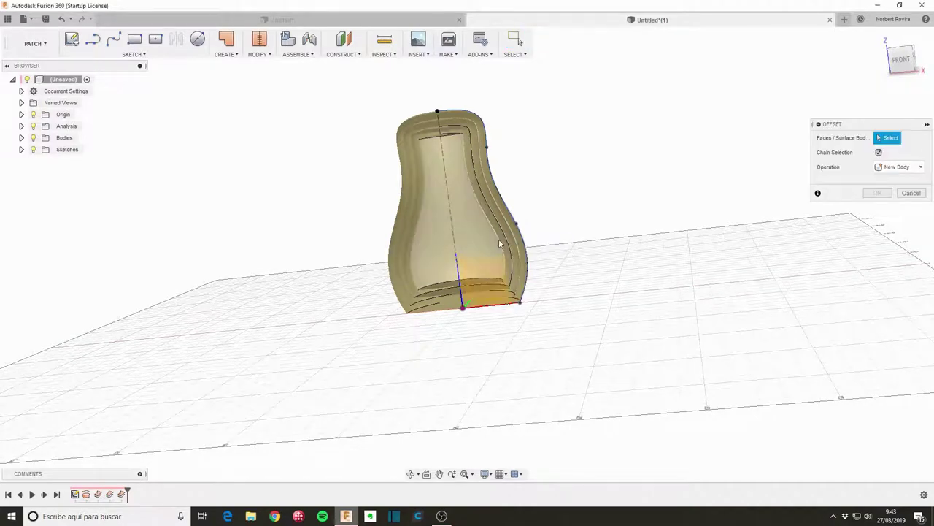
left_click(498, 239)
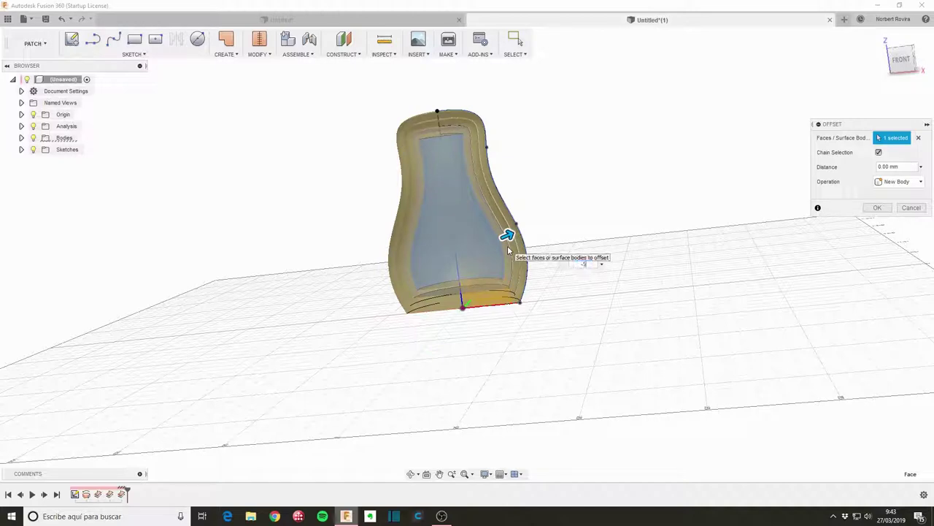
type("-5")
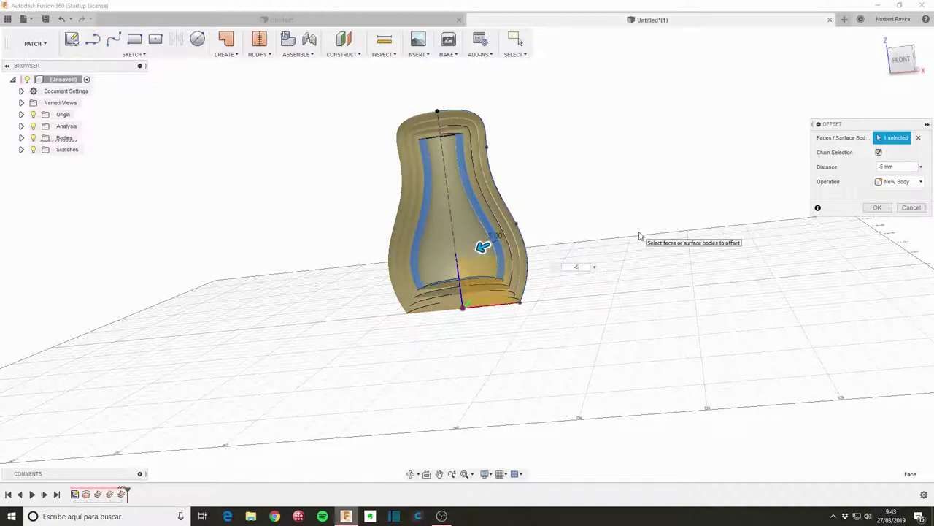
left_click(878, 208)
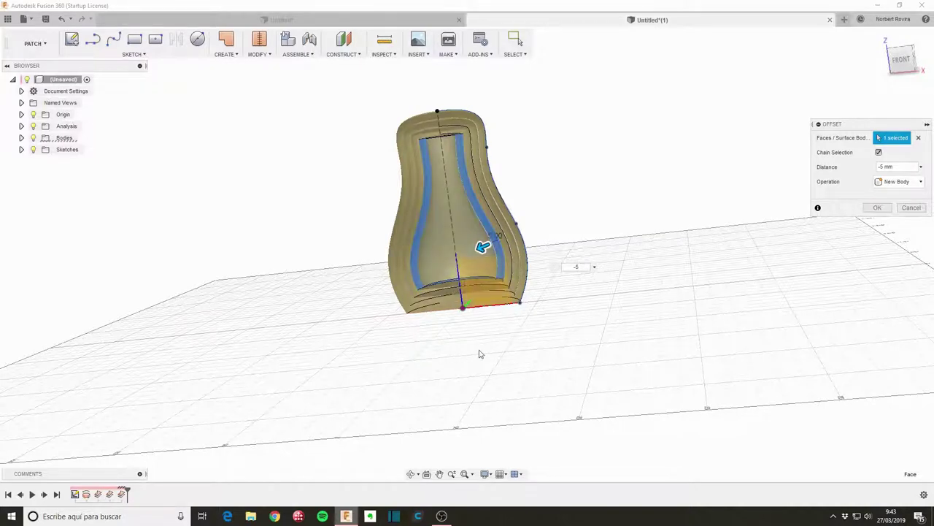
mouse_move(480, 355)
middle_mouse_down("shift")
mouse_move(482, 327)
mouse_move(479, 336)
mouse_move(647, 287)
middle_mouse_up("shift")
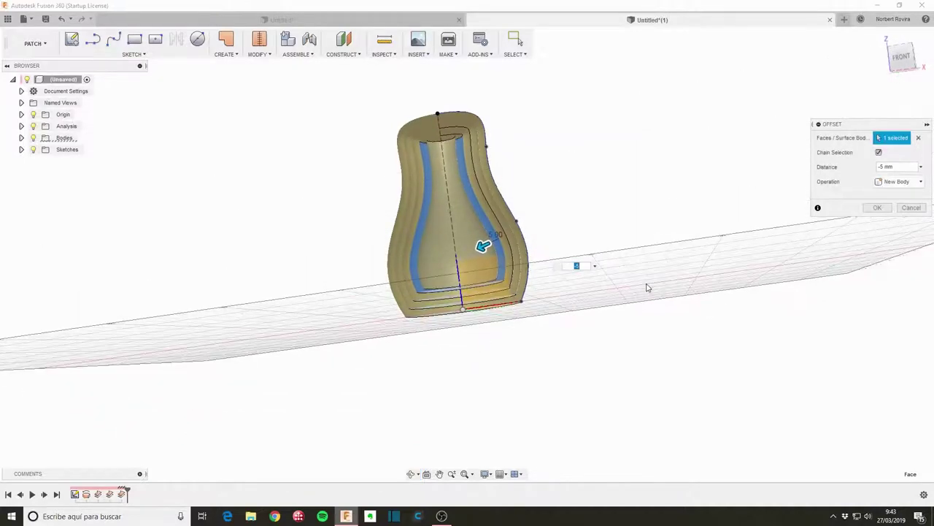
left_click(876, 208)
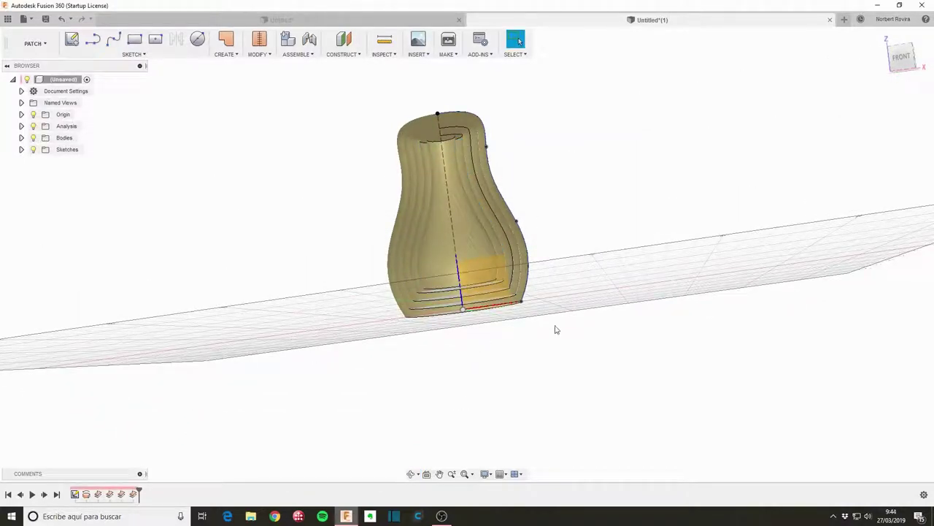
Hide all bodies except the new offset Body5 to inspect it
middle_click_drag(555, 329, 572, 338, "shift")
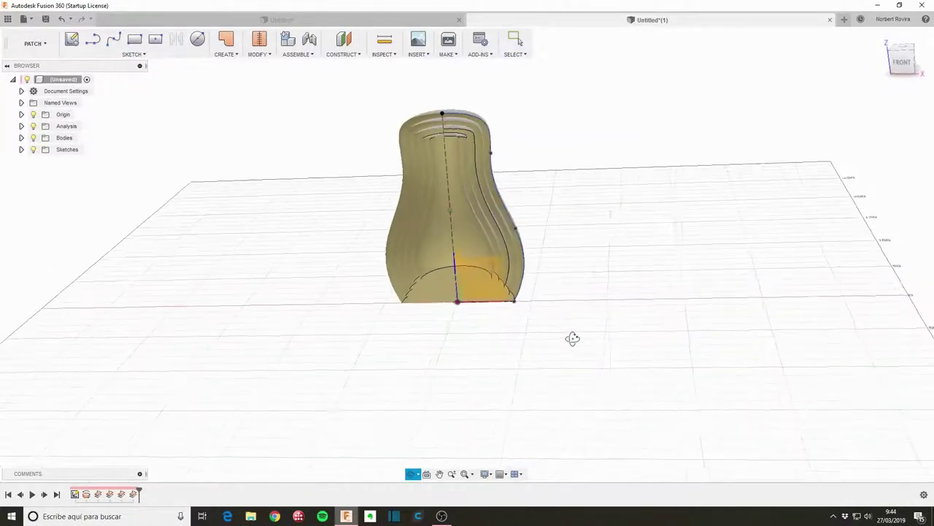
left_click(21, 138)
left_click(41, 161)
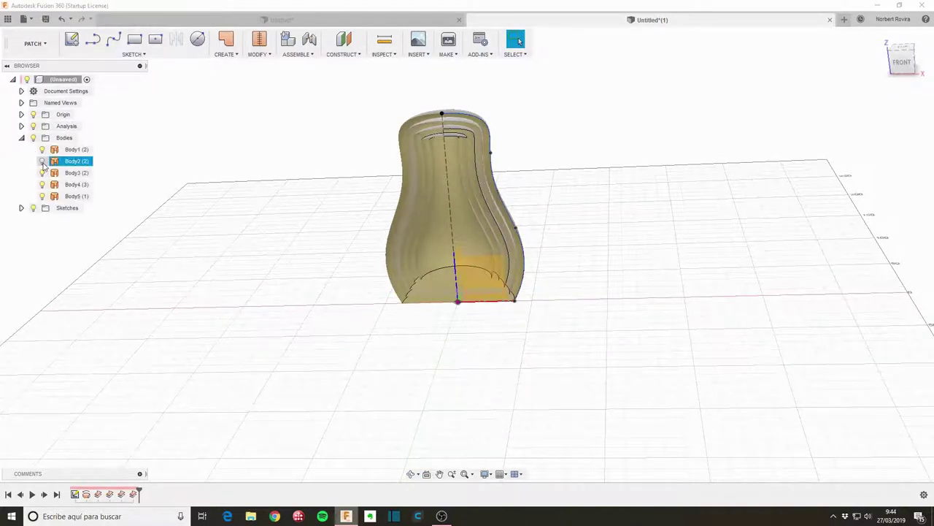
left_click(41, 173)
left_click(41, 184)
left_click(42, 195)
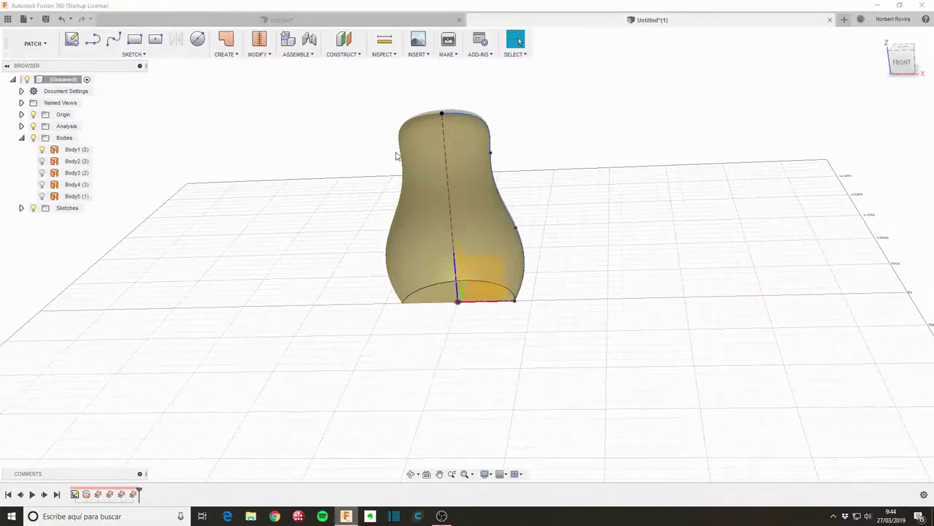
mouse_move(473, 324)
middle_mouse_down("shift")
mouse_move(402, 313)
mouse_move(417, 317)
middle_mouse_up("shift")
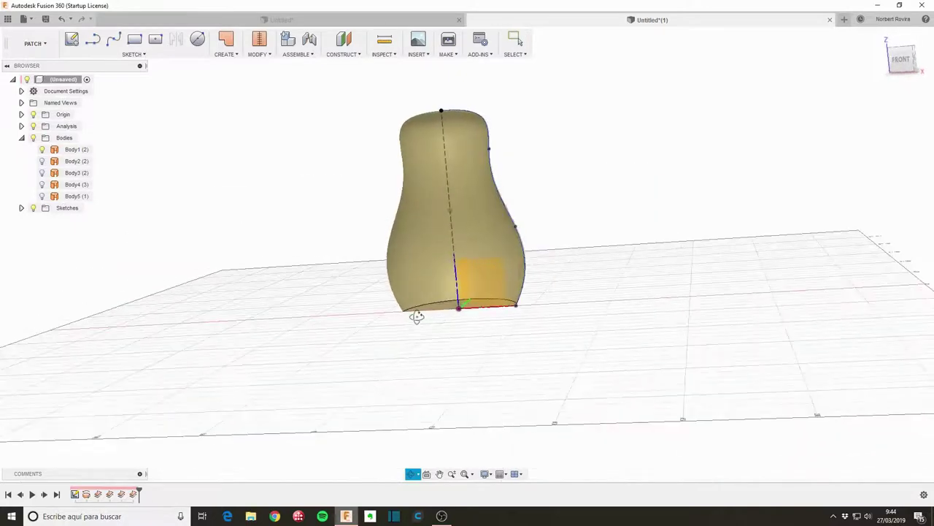
left_click(41, 150)
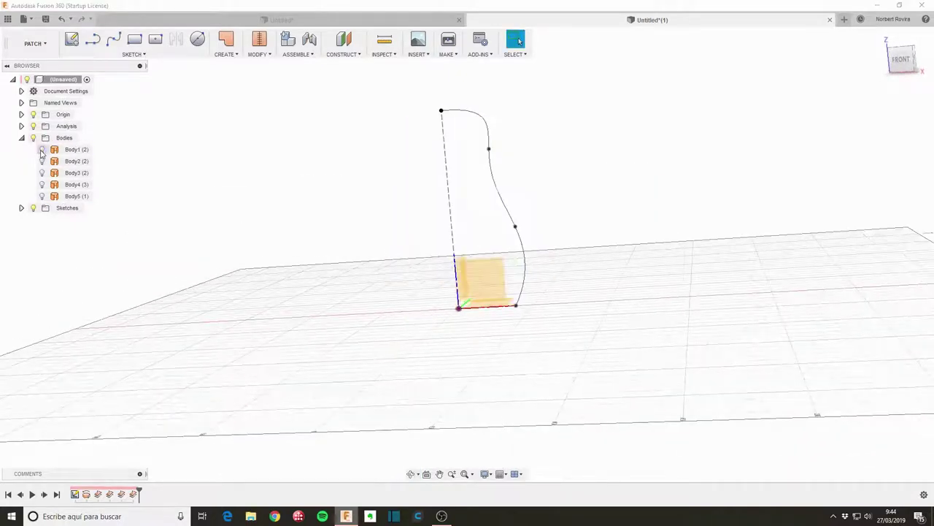
left_click(42, 195)
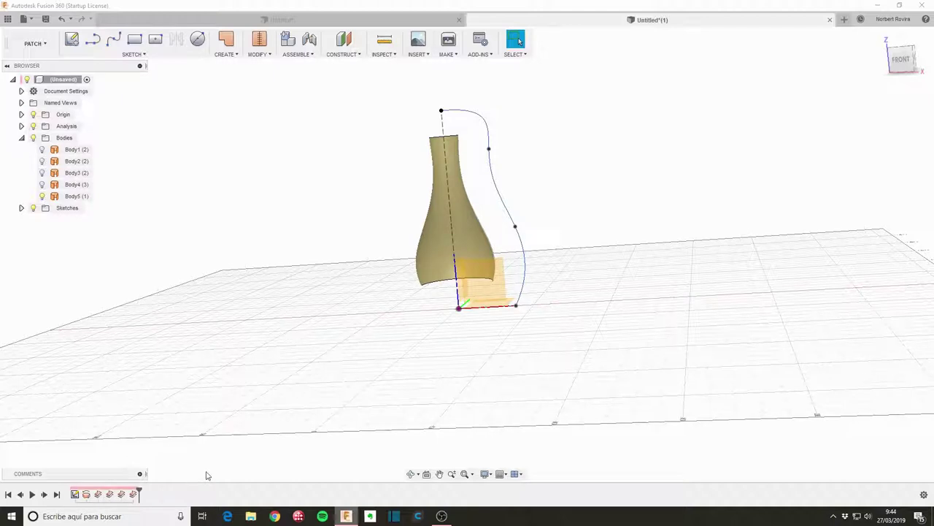
Delete the last offset feature, removing Body5, and show Body1–Body4 again
right_click(133, 494)
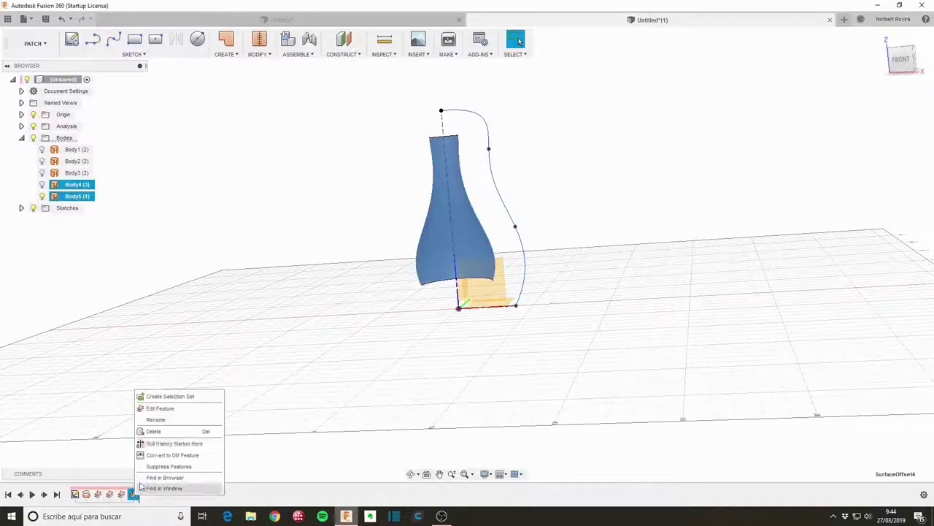
left_click(153, 431)
left_click(42, 150)
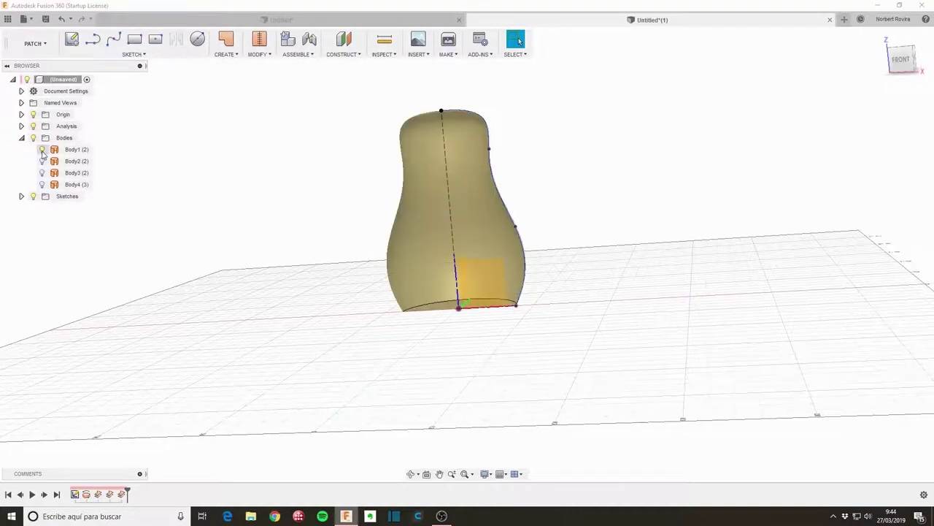
left_click(42, 162)
left_click(42, 173)
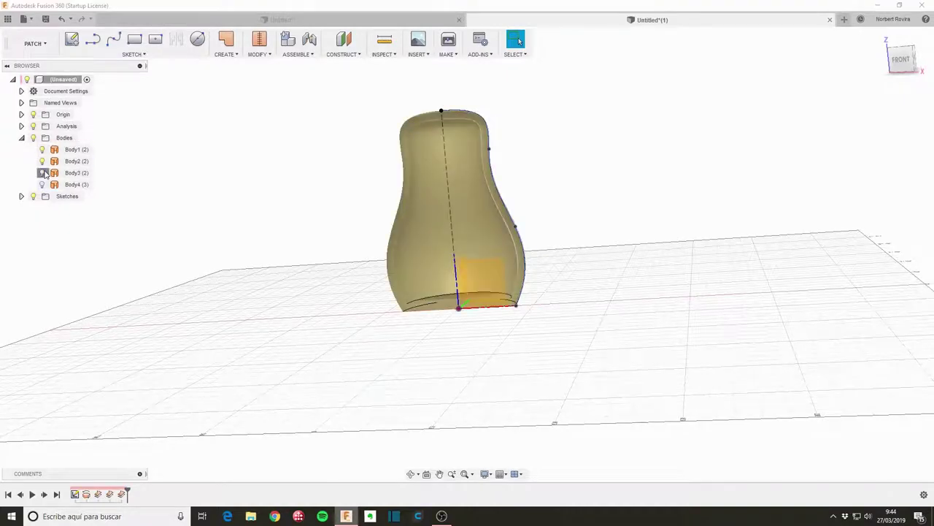
left_click(42, 184)
mouse_move(583, 225)
middle_mouse_down("shift")
mouse_move(559, 311)
mouse_move(569, 325)
mouse_move(570, 308)
middle_mouse_up("shift")
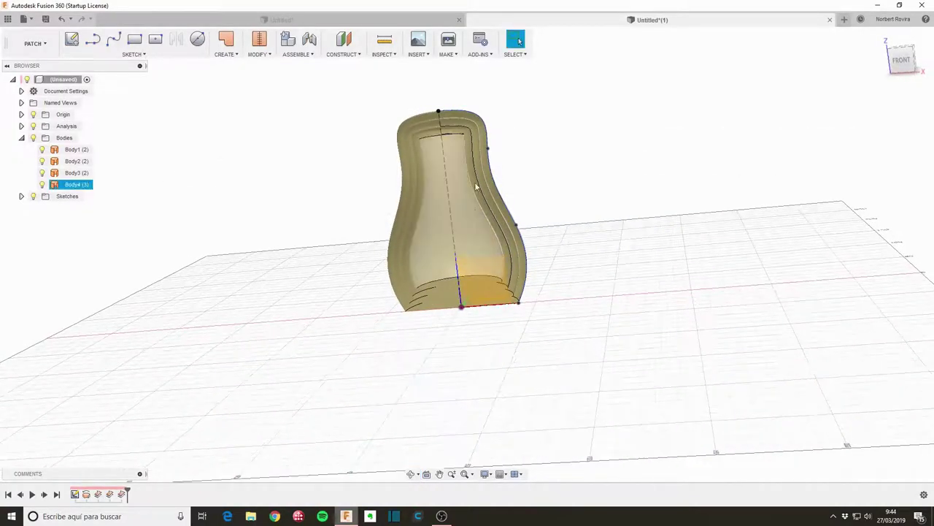
scroll(501, 135, "up", 1)
View the doll from the front and inspect the profile's top point at Z 130 mm and a right-edge point
left_click(902, 62)
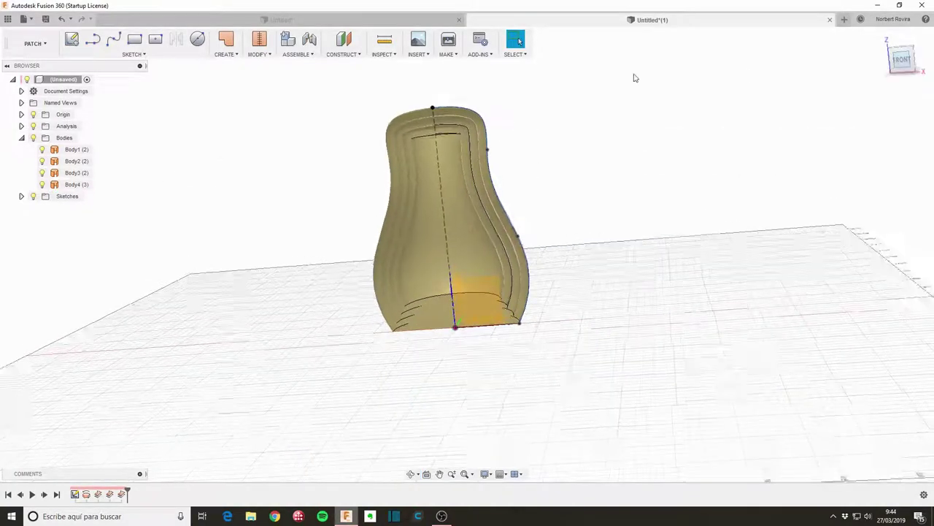
middle_click_drag(530, 132, 515, 194)
scroll(507, 190, "up", 2)
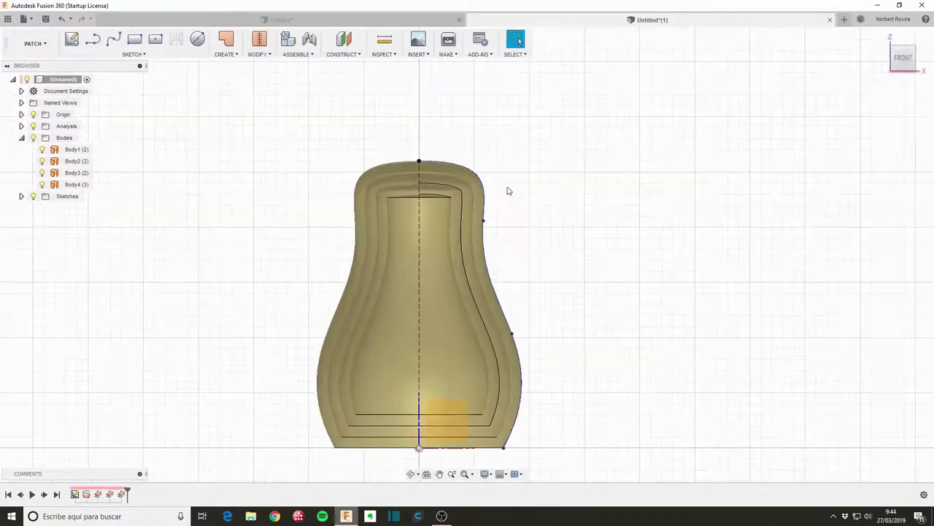
scroll(507, 183, "up", 1)
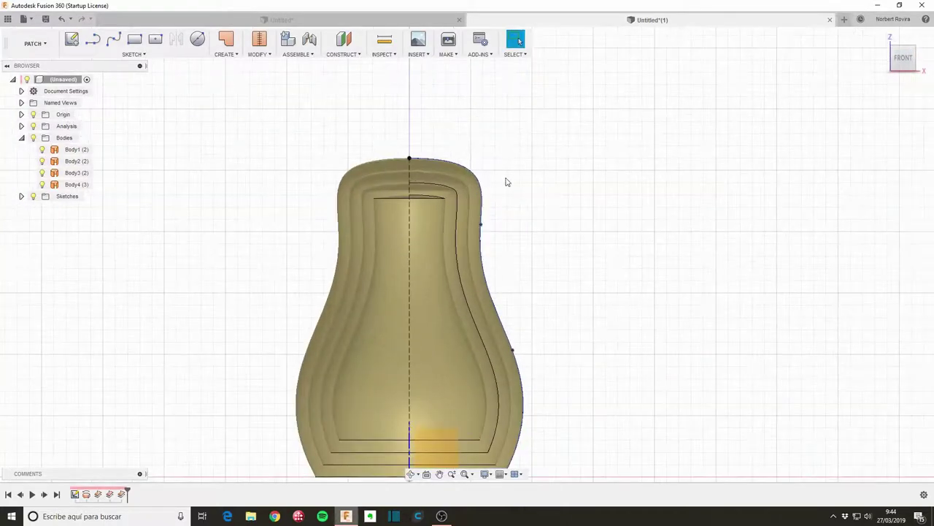
left_click(417, 159)
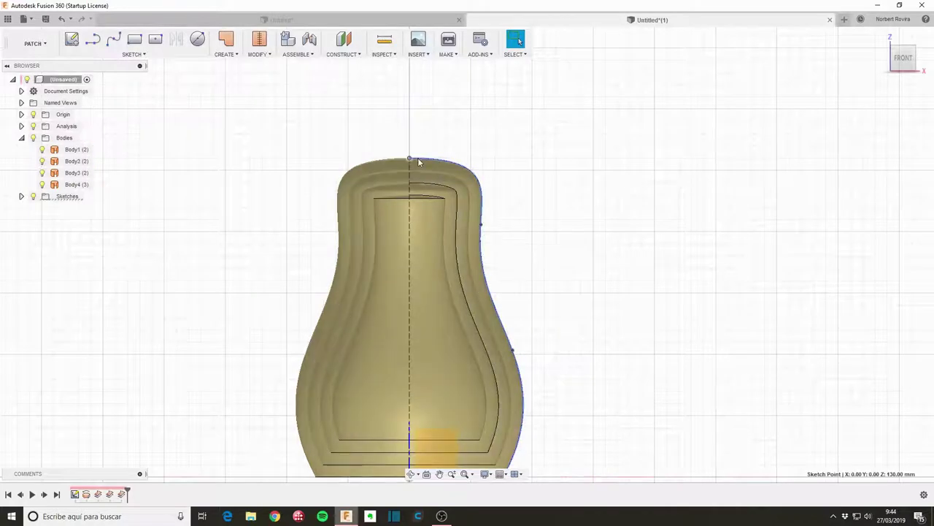
left_click(481, 226)
left_click_drag(482, 232, 482, 235)
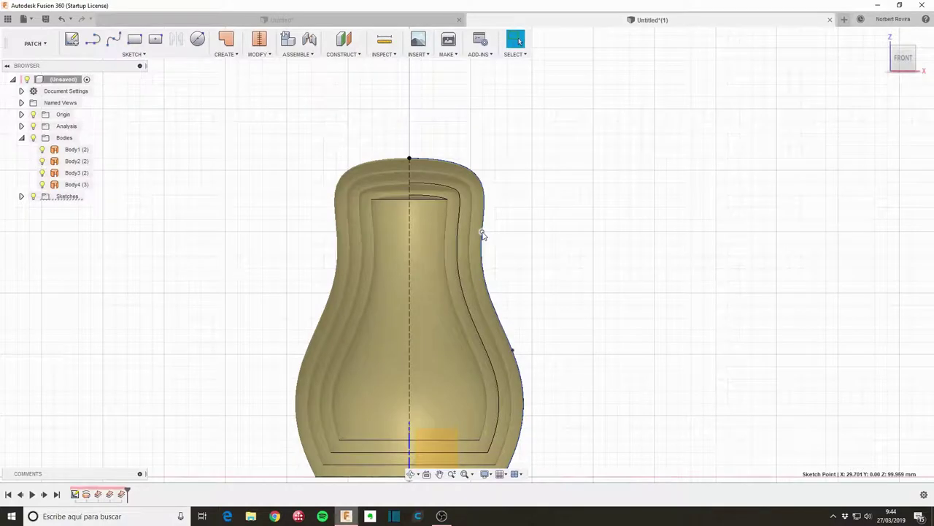
scroll(530, 245, "down", 1)
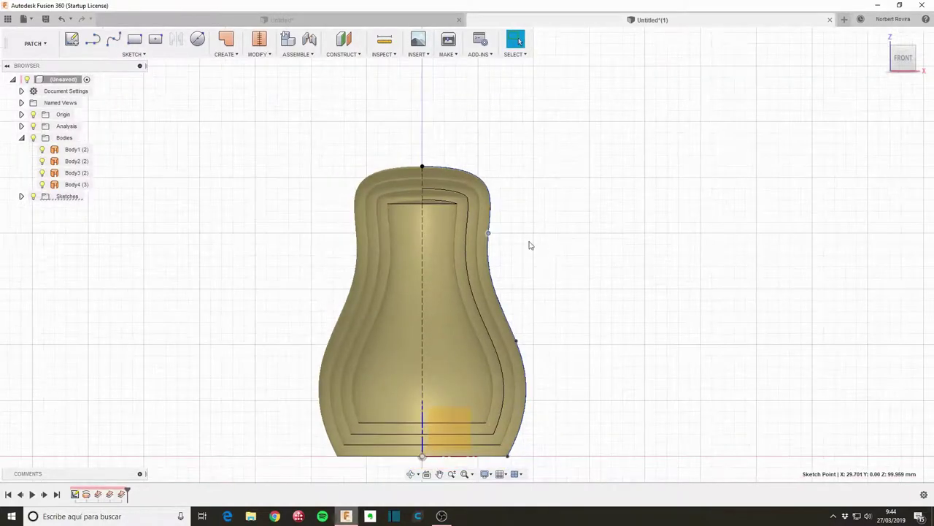
Select Body4, tilt the view, and reopen Sketch1 for editing
left_click(432, 208)
middle_click_drag(546, 229, 546, 239, "shift")
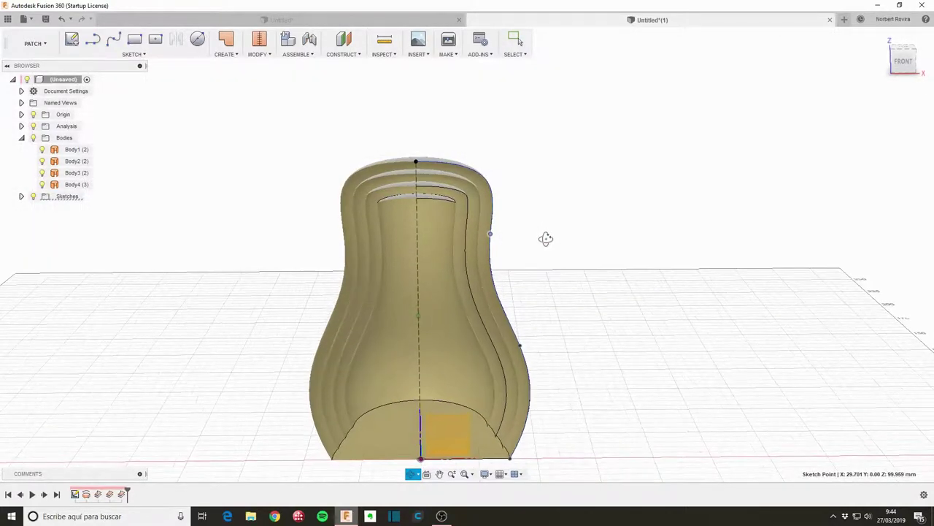
key("Escape")
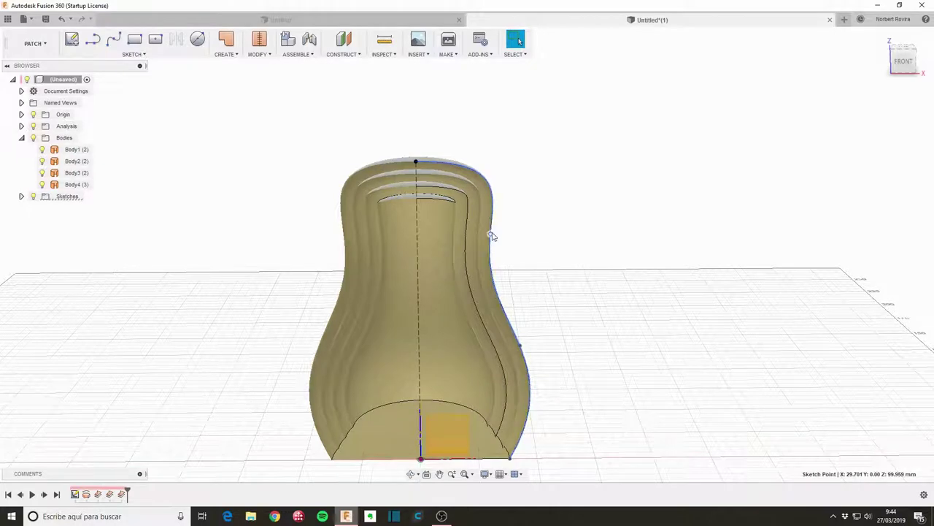
double_click(83, 495)
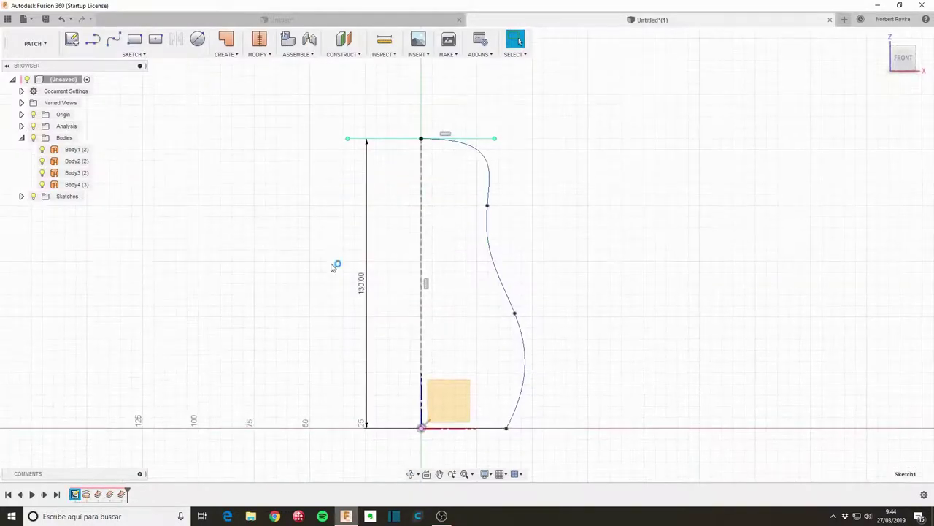
Tilt the spline's upper tangent handle to smooth the neck curve, then finish Sketch1
left_click(487, 207)
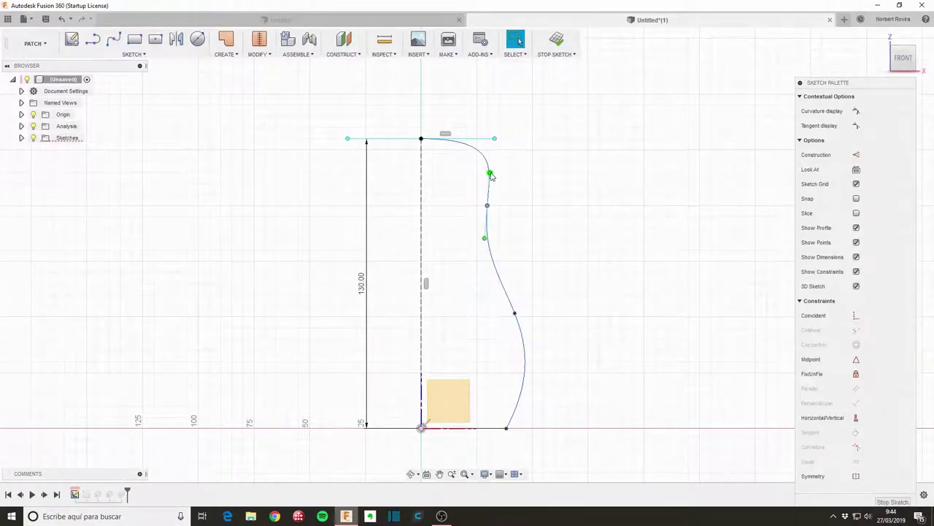
left_click(490, 174)
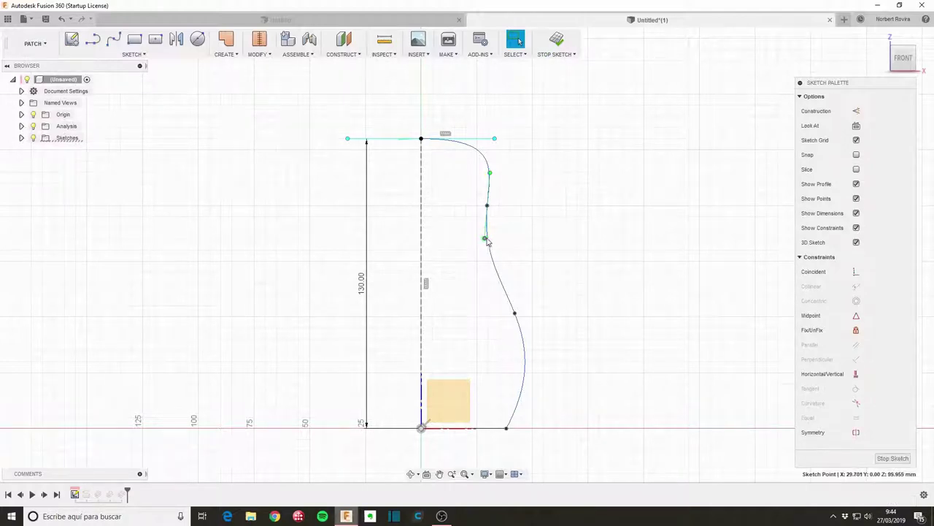
left_click_drag(485, 241, 489, 232)
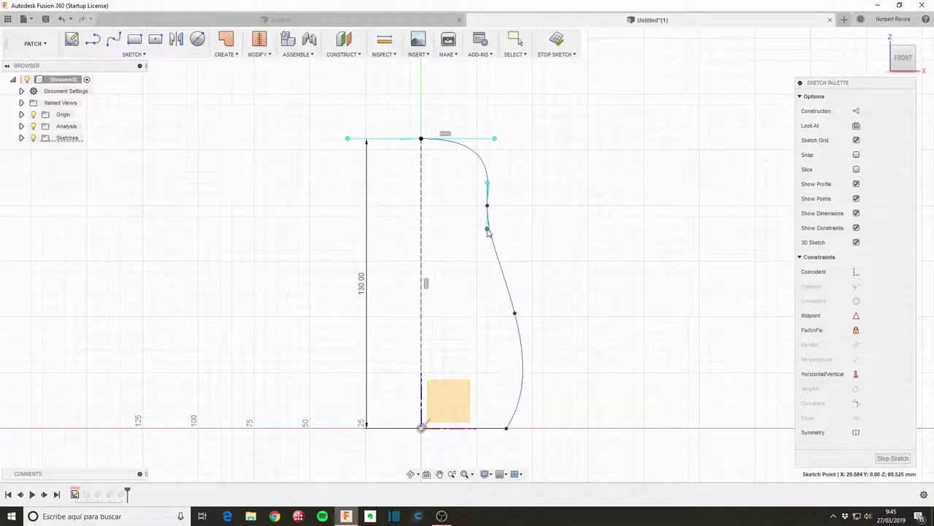
left_click_drag(488, 232, 487, 228)
left_click(892, 458)
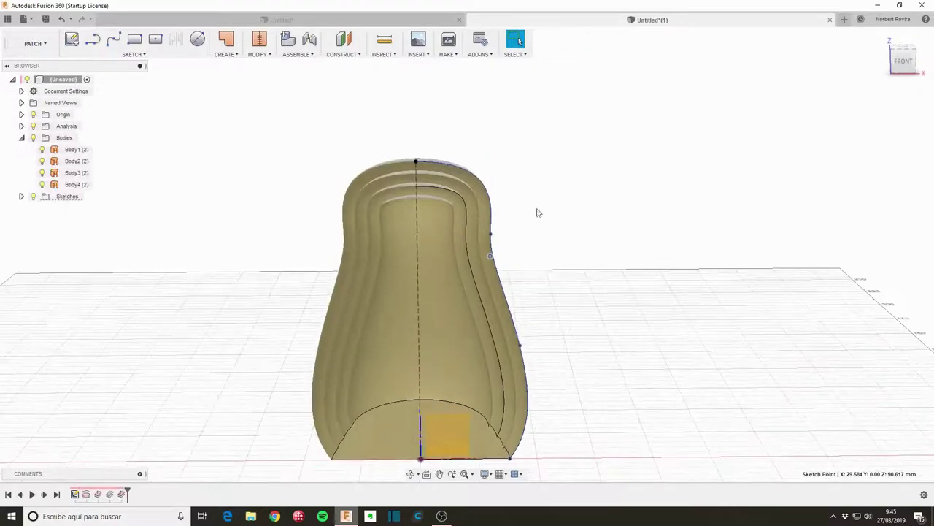
Start the Thicken command from the S shortcut list, defaulting to One Side and New Body
mouse_move(551, 252)
middle_mouse_down("shift")
mouse_move(555, 226)
mouse_move(557, 234)
middle_mouse_up("shift")
scroll(580, 304, "down", 2)
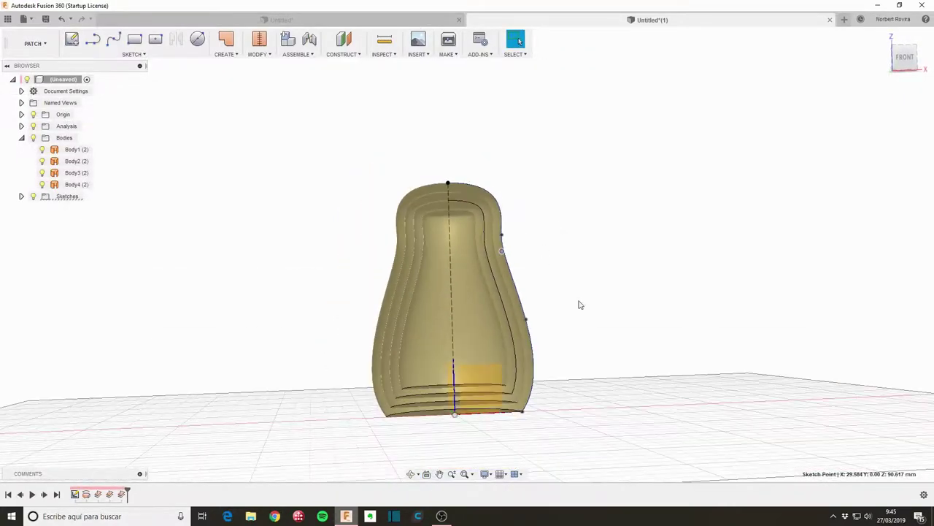
mouse_move(580, 305)
middle_mouse_down("shift")
mouse_move(597, 331)
mouse_move(578, 329)
mouse_move(574, 306)
middle_mouse_up("shift")
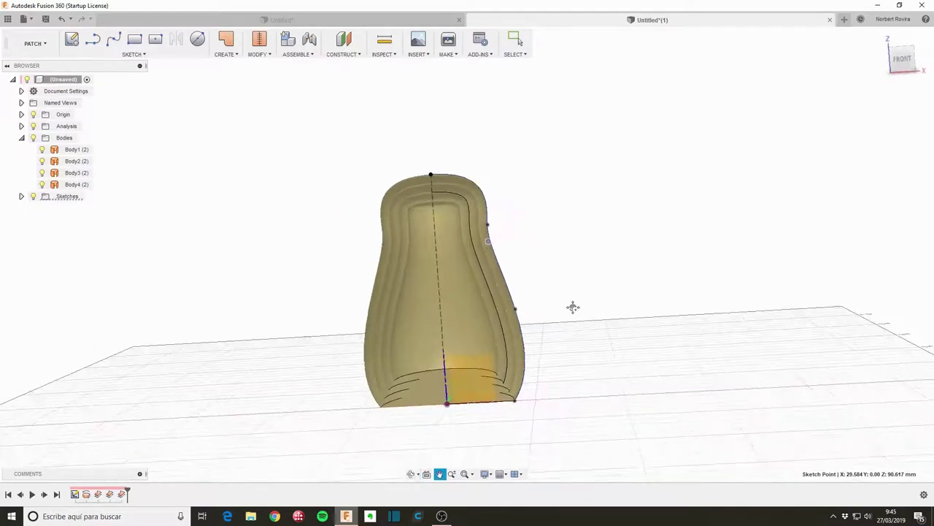
key("s")
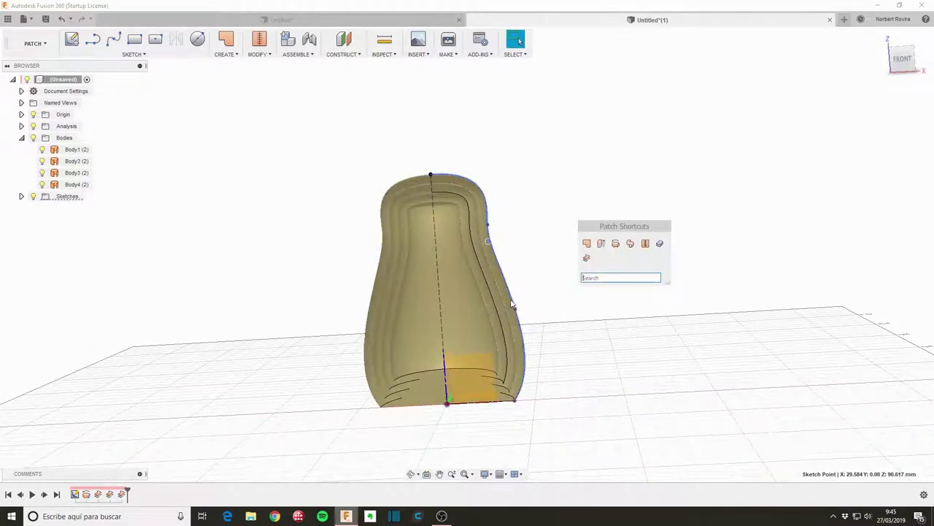
left_click(660, 245)
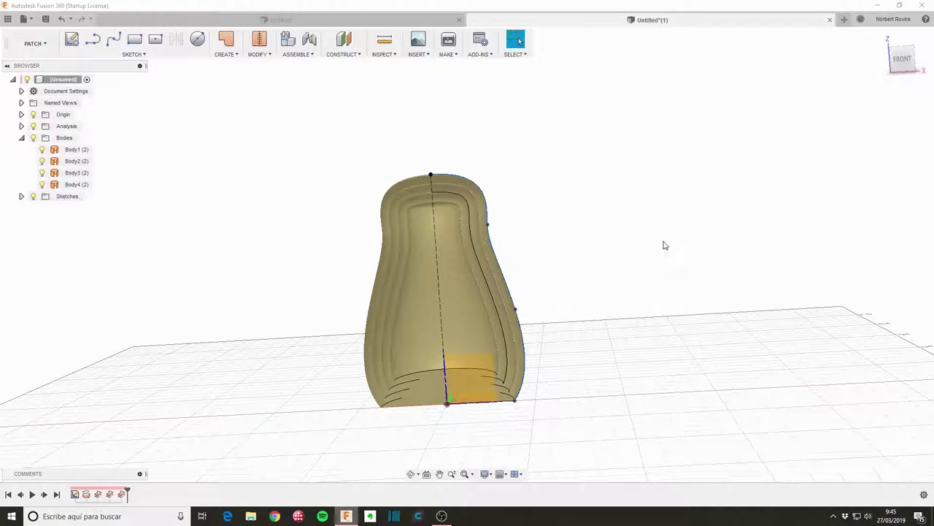
Try thickening the doll's outer surface, then clear that face selection
left_click(523, 392)
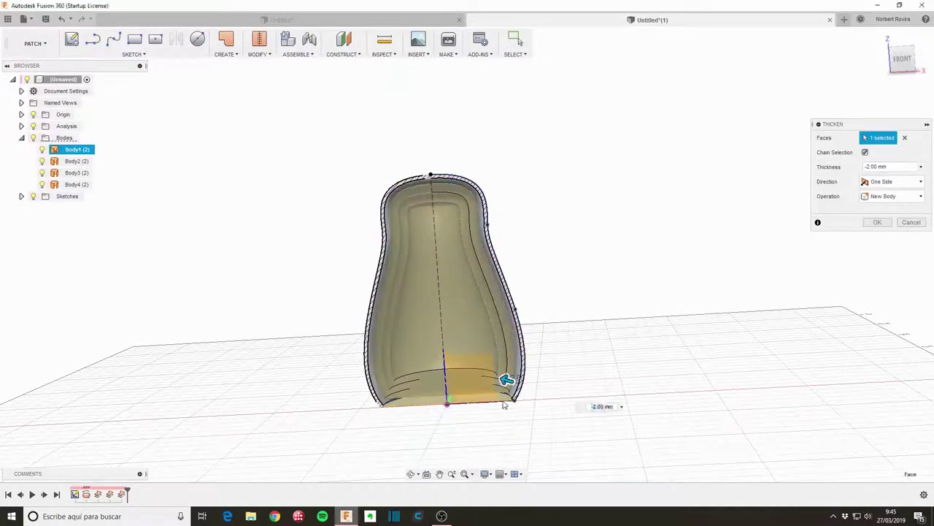
left_click_drag(505, 402, 503, 406)
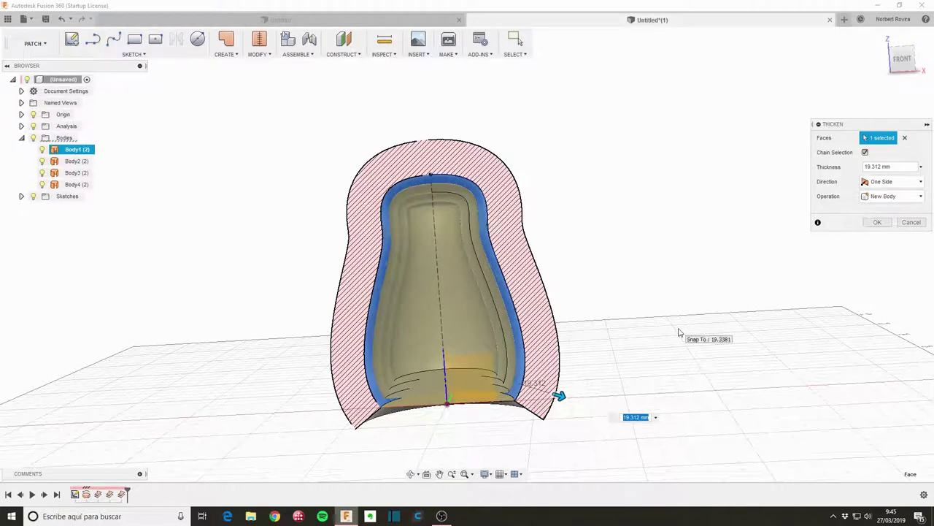
type("2")
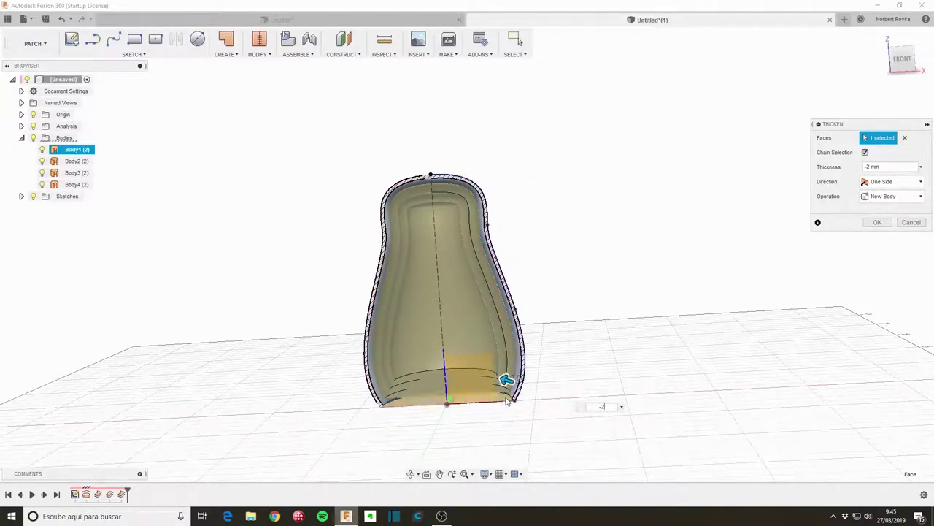
left_click_drag(507, 378, 559, 444)
middle_click_drag(560, 444, 567, 384, "shift")
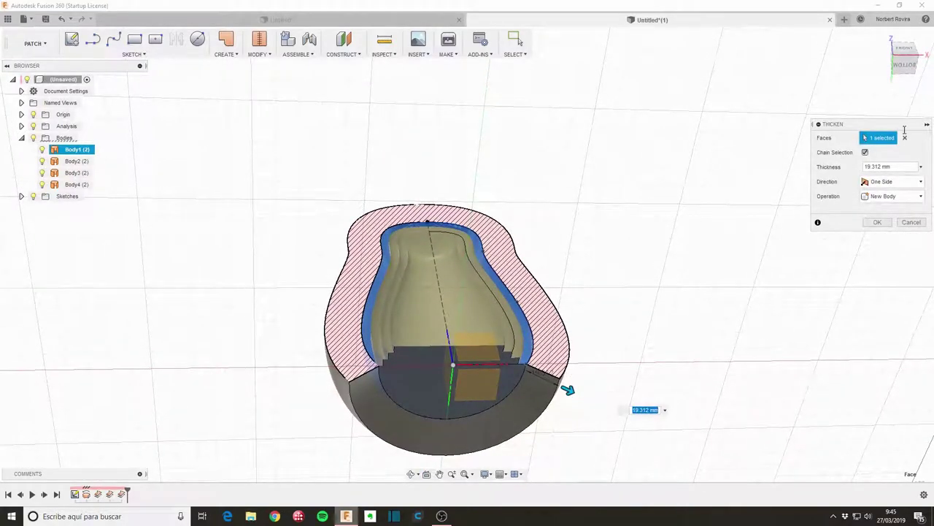
left_click(906, 138)
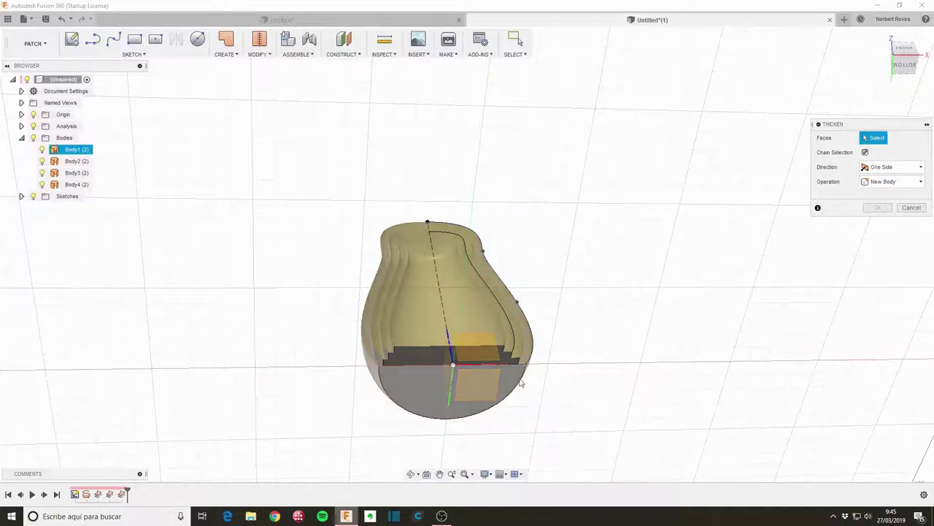
Thicken the doll's bottom face and side wall by -2 mm into a new body
left_click(516, 382)
mouse_move(561, 372)
middle_mouse_down("shift")
mouse_move(557, 354)
mouse_move(501, 387)
middle_mouse_up("shift")
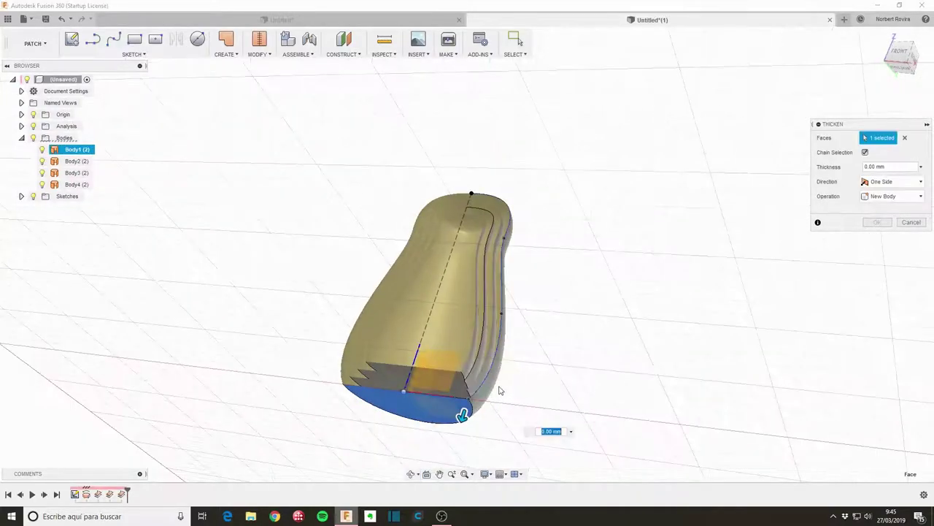
left_click(501, 387)
type("-")
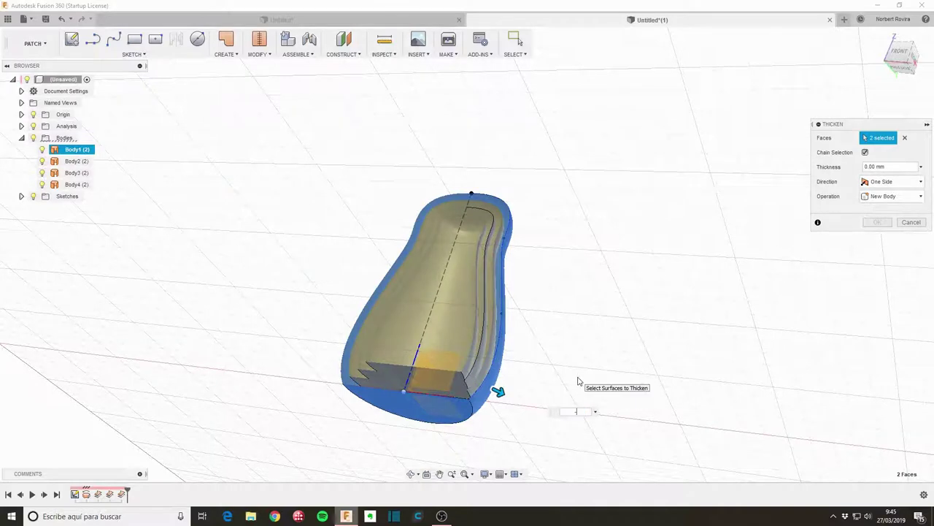
type("2")
left_click(877, 222)
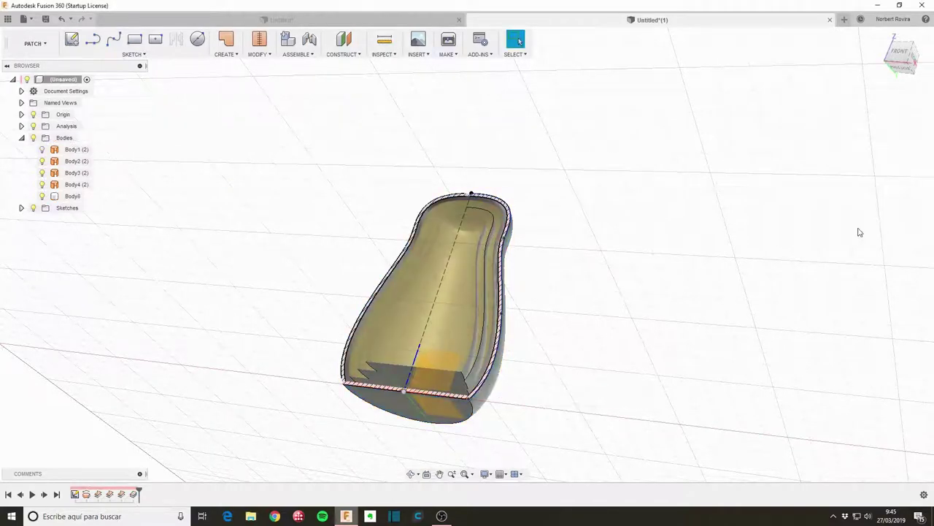
right_click(616, 356)
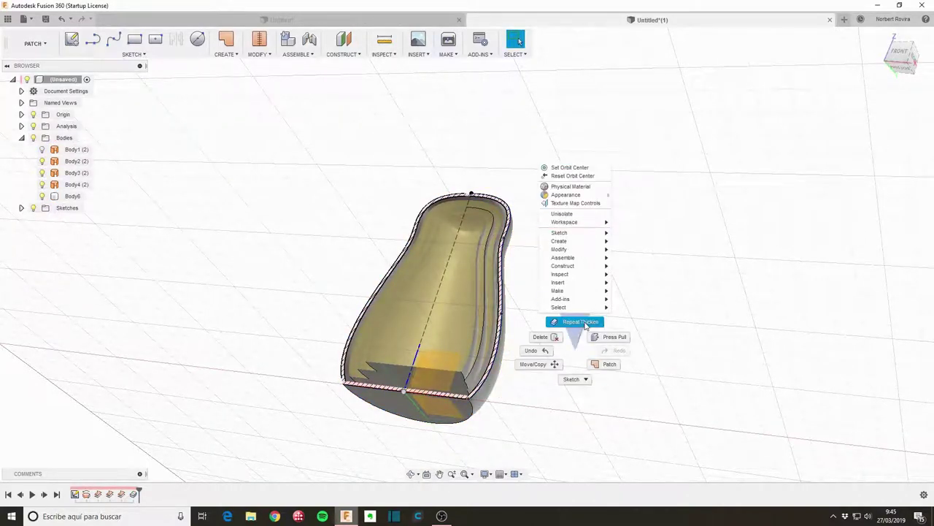
left_click(573, 319)
middle_click_drag(543, 365, 555, 382, "shift")
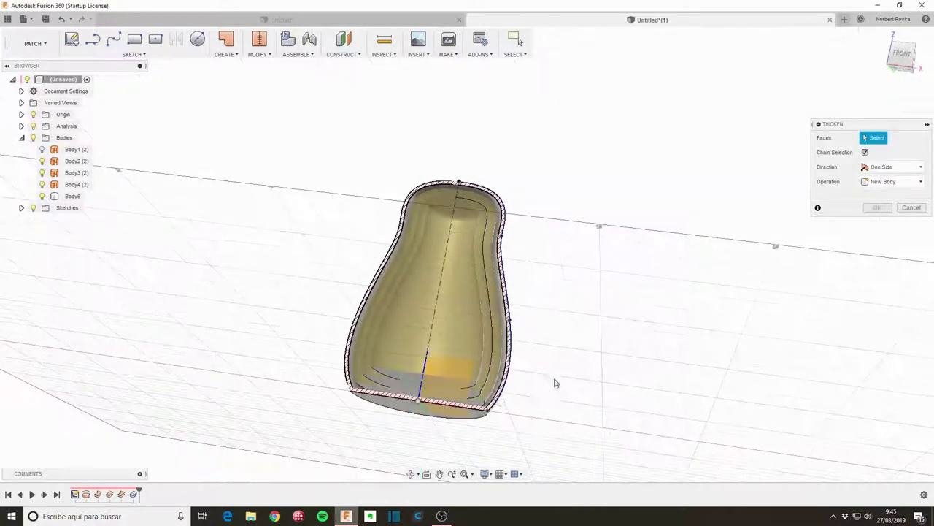
left_click(489, 401)
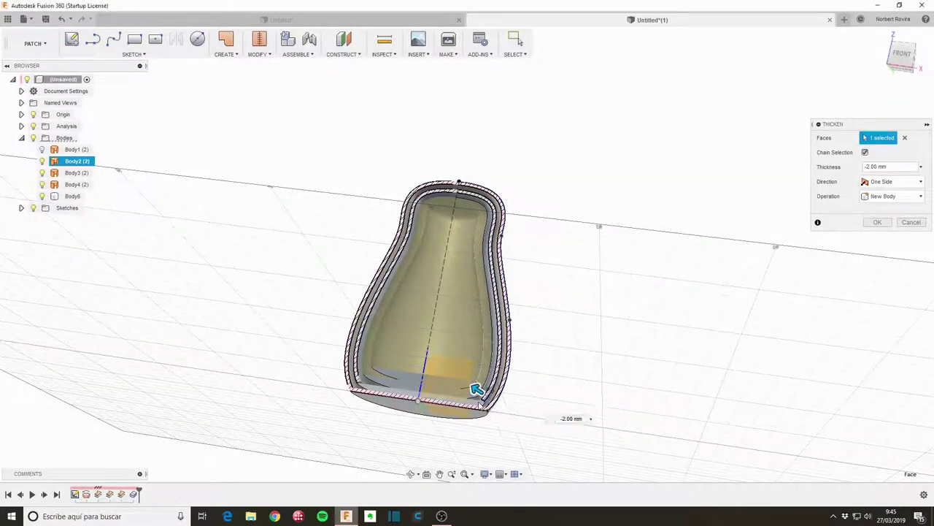
type("-2")
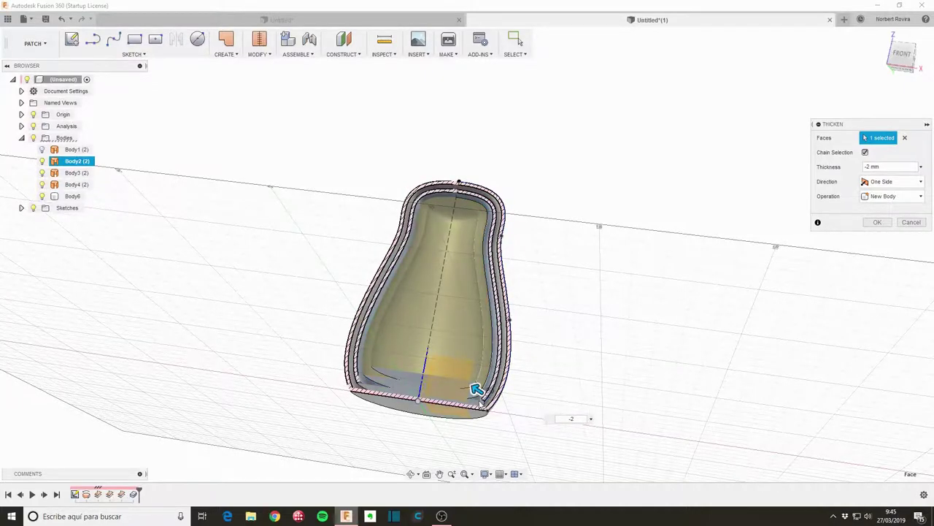
scroll(482, 402, "up", 2)
scroll(495, 385, "up", 2)
key("ctrl+z")
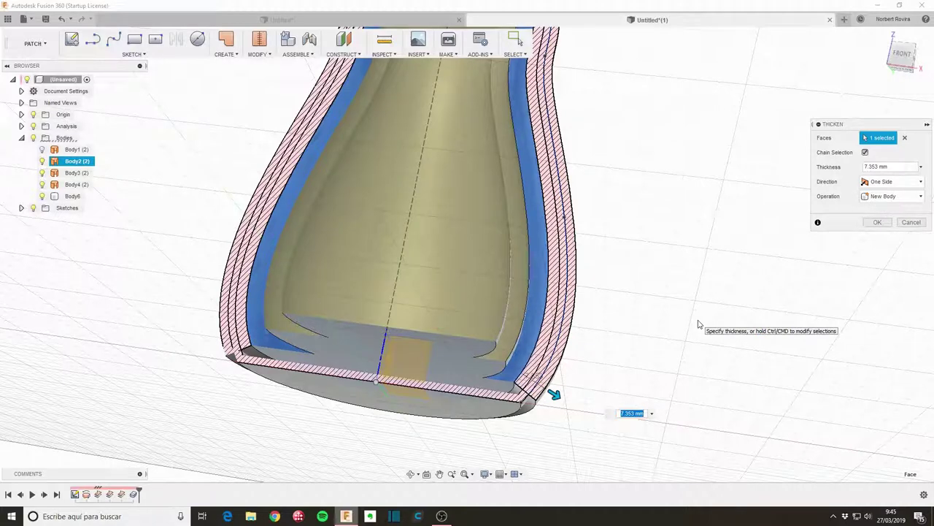
type("-2")
key("Return")
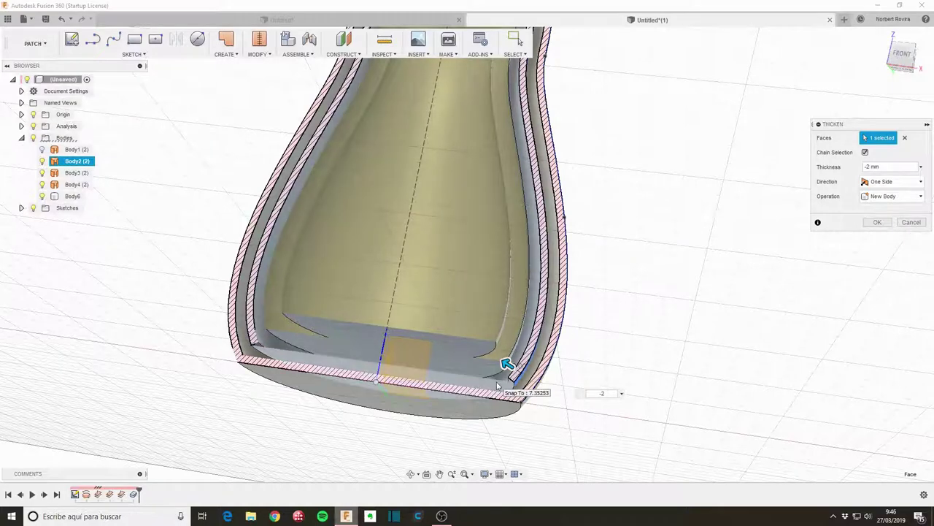
left_click_drag(506, 363, 557, 394)
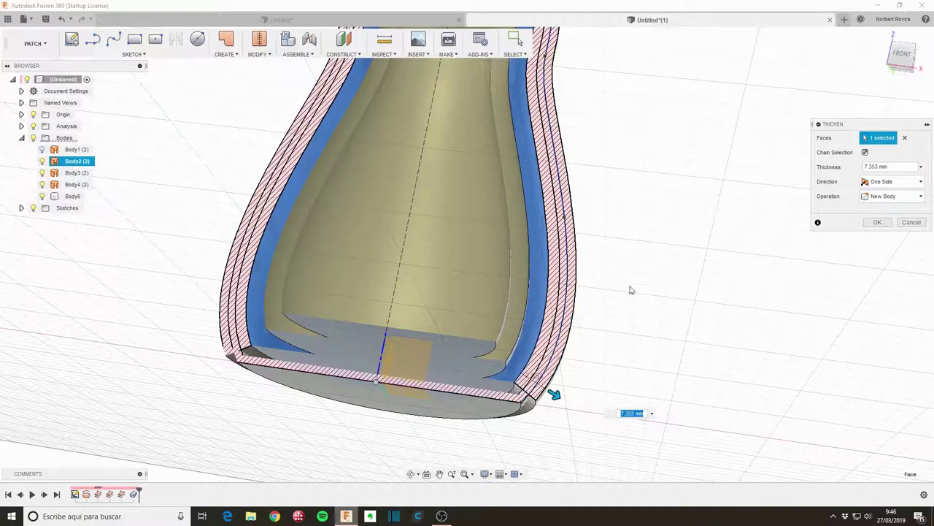
mouse_move(632, 290)
middle_mouse_down("shift")
mouse_move(647, 323)
mouse_move(657, 296)
mouse_move(647, 310)
middle_mouse_up("shift")
left_click(877, 222)
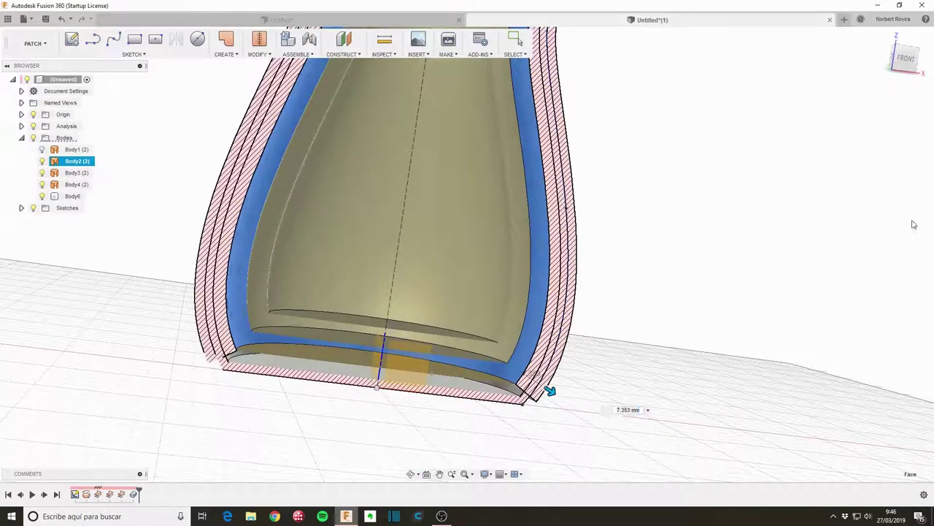
mouse_move(592, 389)
middle_mouse_down("shift")
mouse_move(588, 367)
mouse_move(613, 377)
mouse_move(413, 355)
middle_mouse_up("shift")
scroll(613, 377, "down", 3)
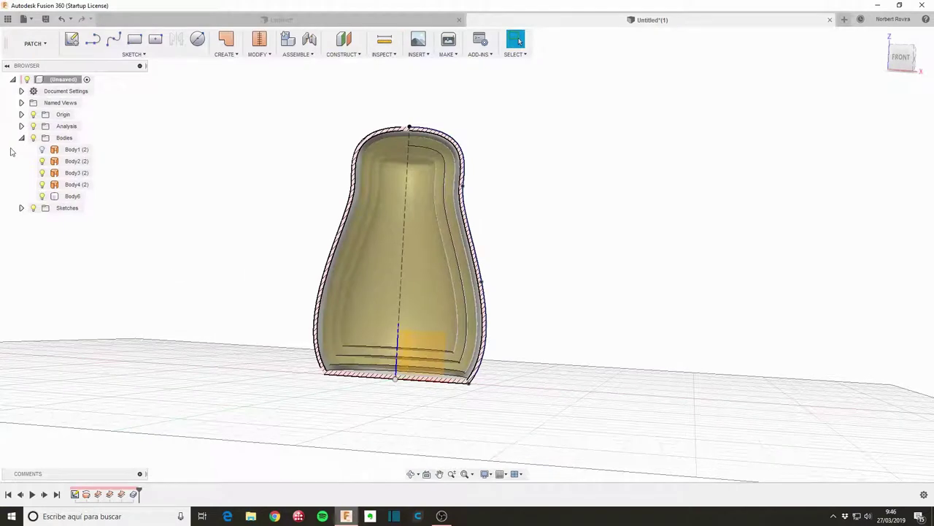
Thicken Body2's surface -2 mm inward into the new solid Body7
left_click(423, 323)
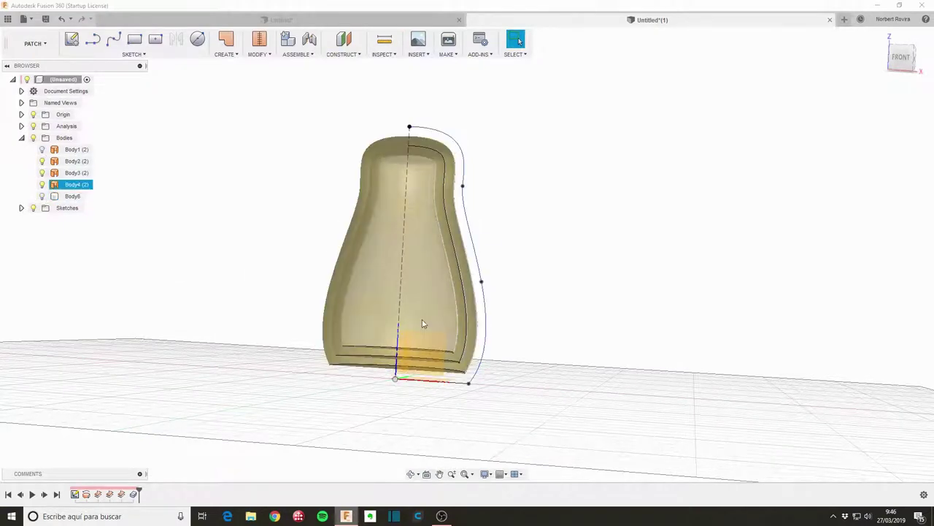
left_click(559, 404)
middle_click_drag(559, 405, 519, 356, "shift")
key("s")
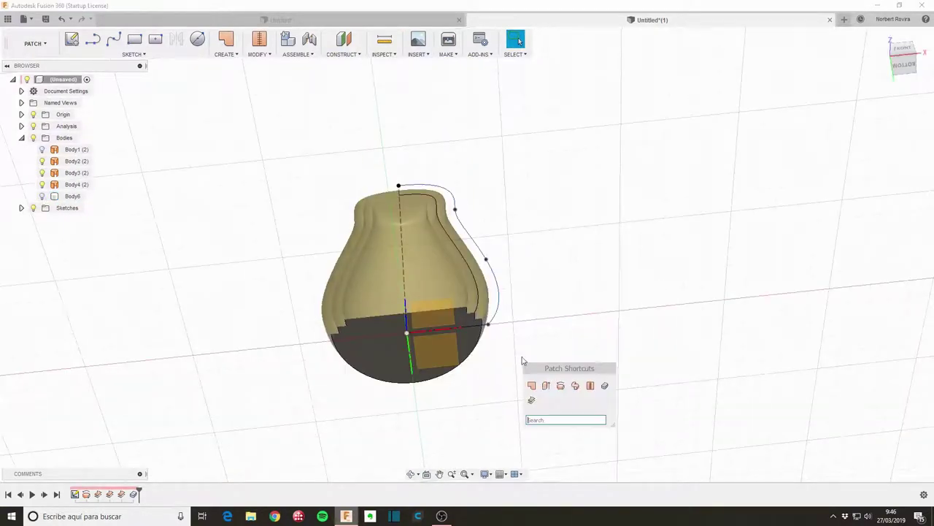
left_click(603, 390)
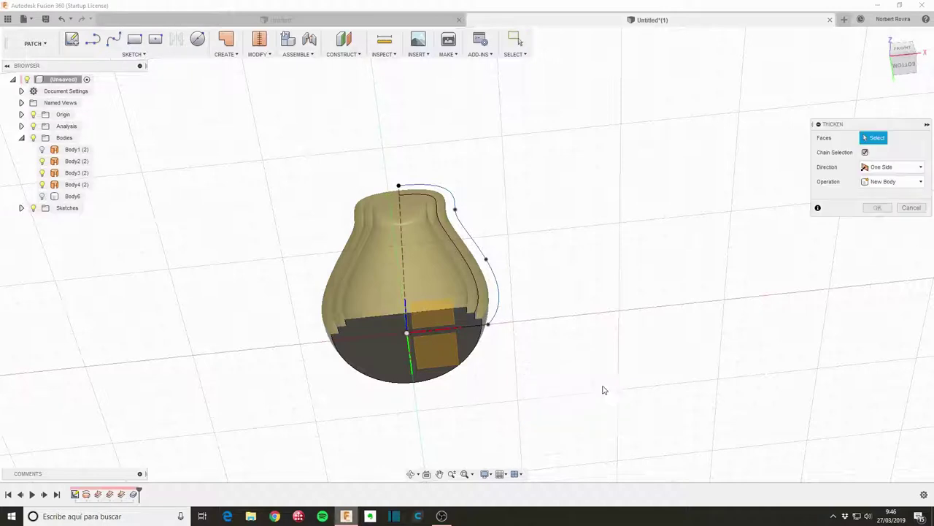
left_click(479, 346)
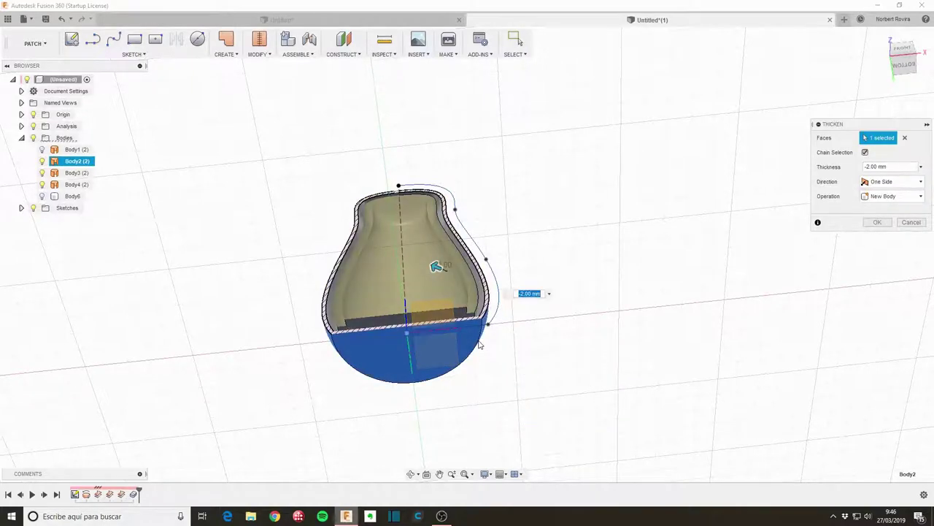
left_click(879, 224)
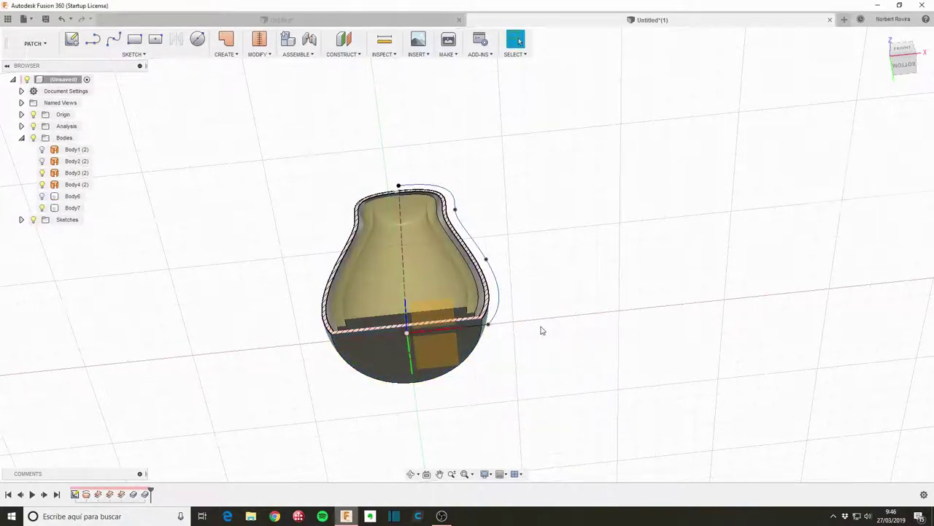
middle_click_drag(543, 328, 515, 347, "shift")
Thicken Body3's surface -2 mm into Body8, then start another Thicken
key("s")
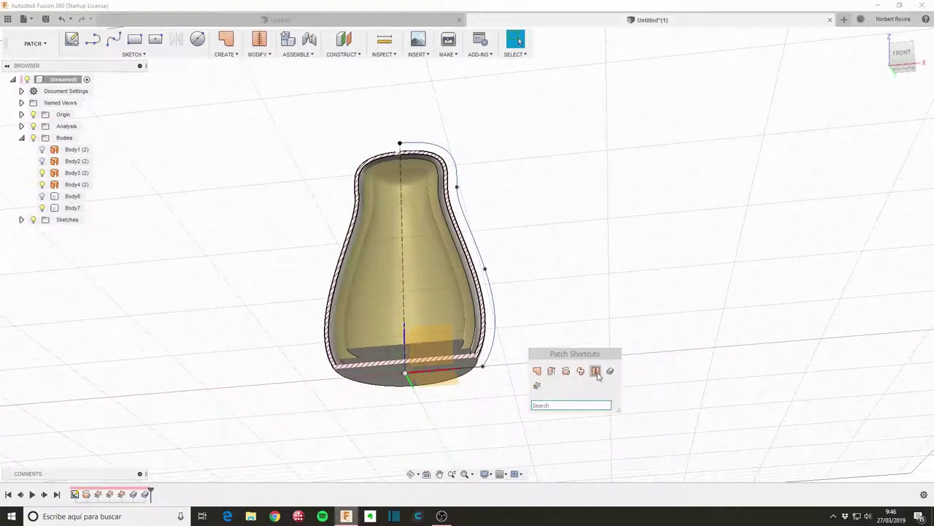
left_click(596, 371)
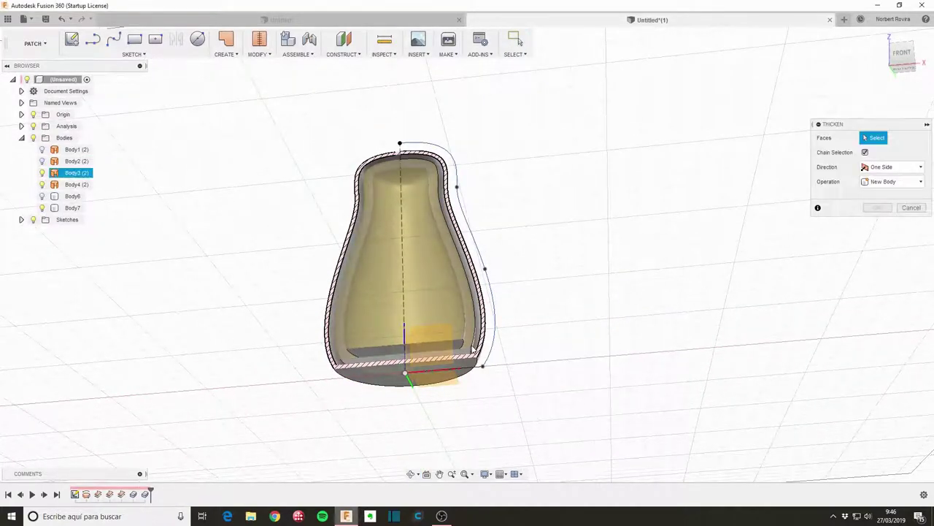
left_click(475, 350)
left_click(874, 223)
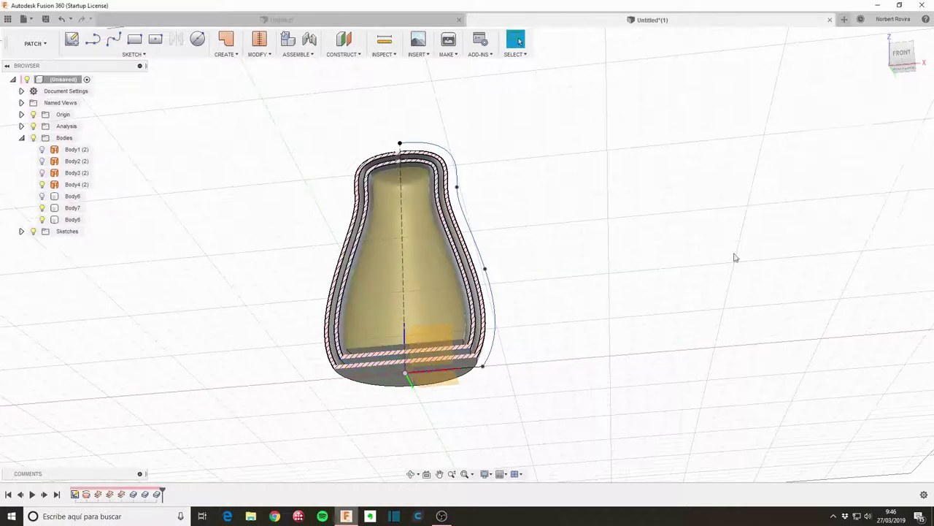
key("s")
left_click(591, 338)
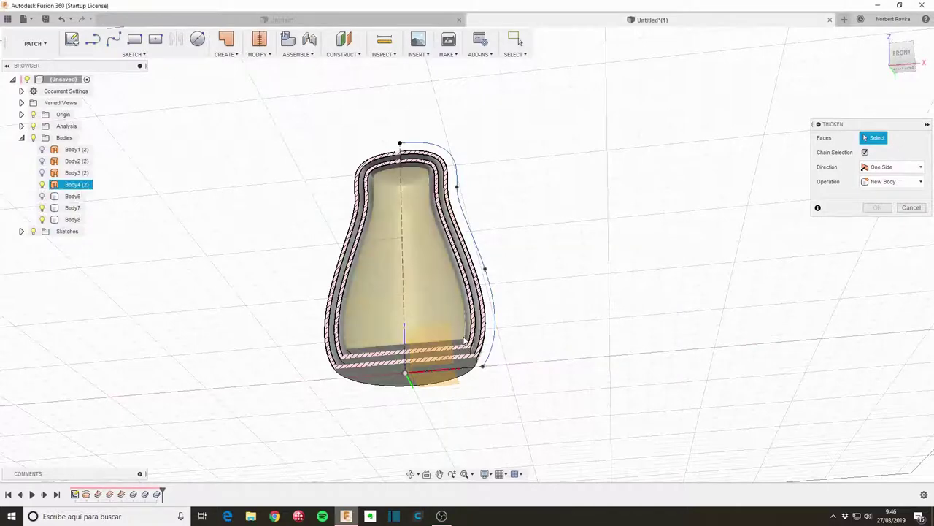
Thicken the innermost shell's inner side and bottom faces -2 mm into new body Body9
left_click(462, 342)
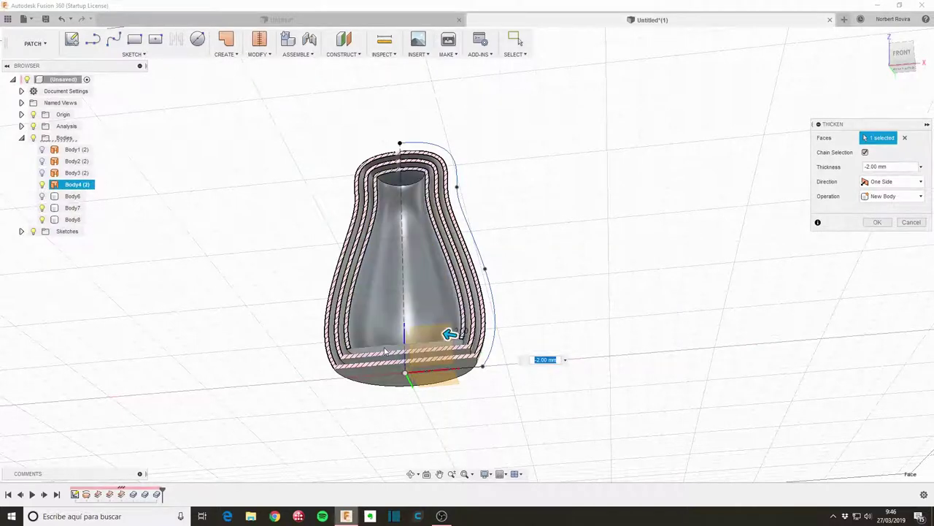
left_click_drag(450, 334, 567, 354)
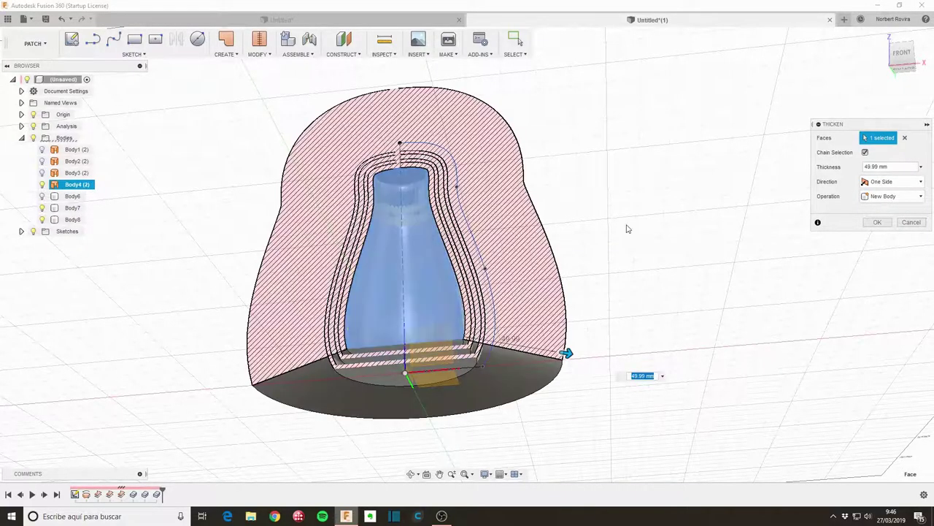
left_click(903, 138)
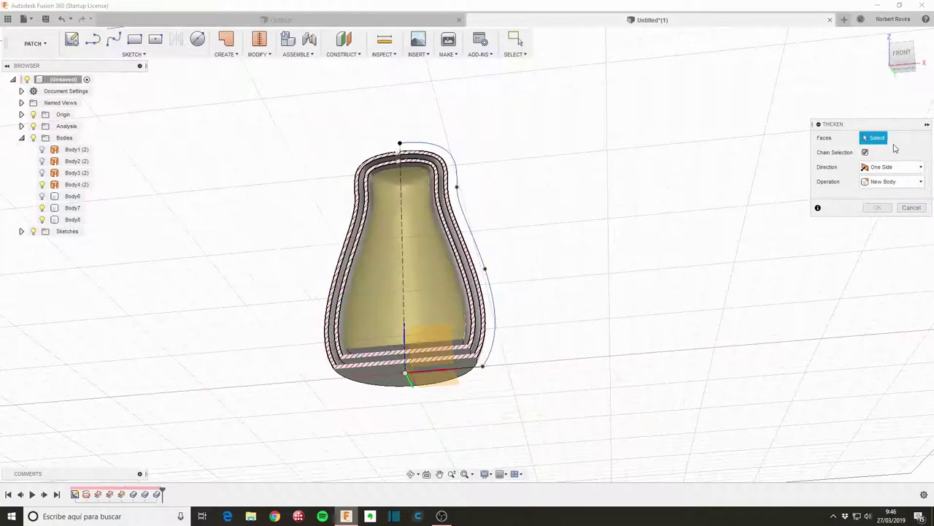
left_click(462, 338)
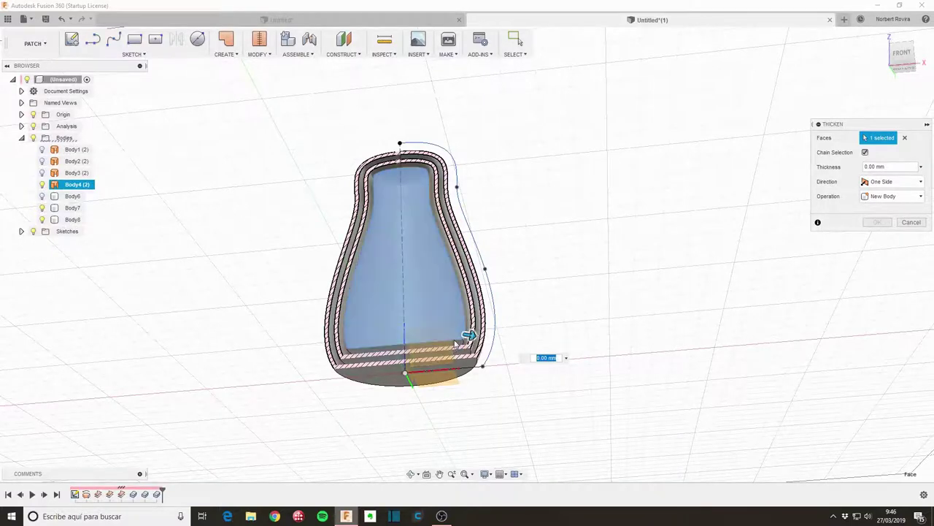
left_click(459, 343)
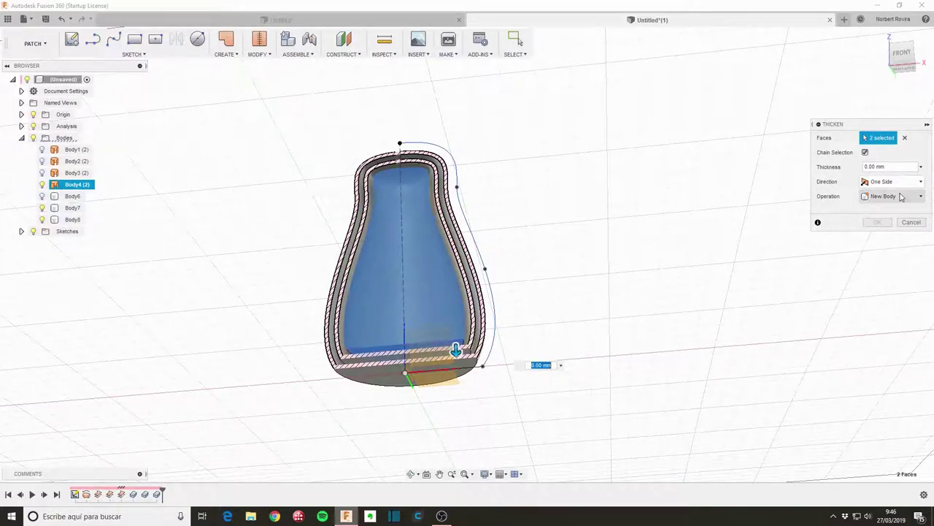
left_click(876, 167)
type("-2")
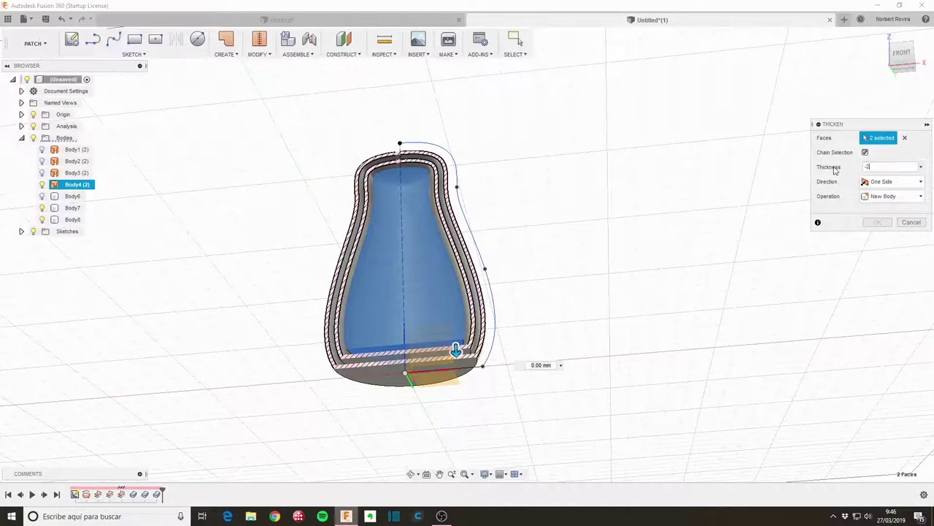
left_click(880, 221)
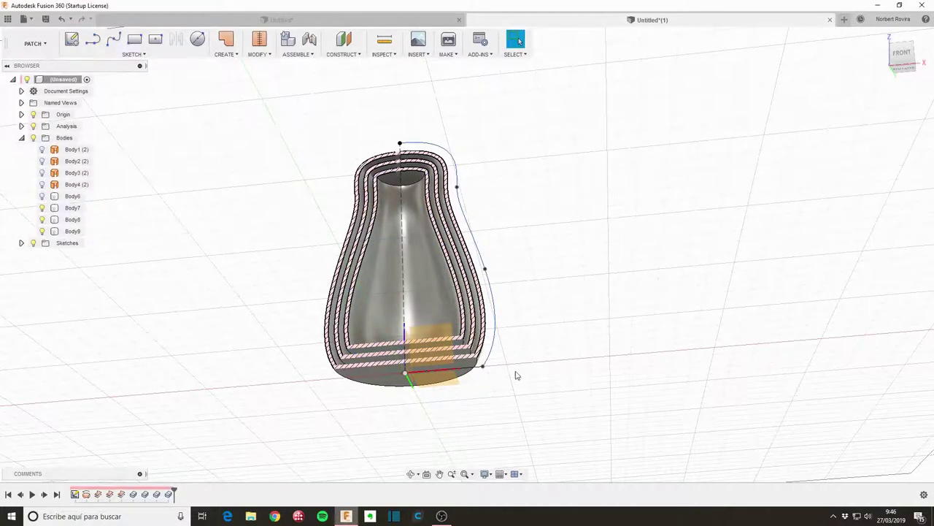
mouse_move(516, 375)
middle_mouse_down("shift")
mouse_move(542, 338)
mouse_move(553, 355)
mouse_move(529, 376)
middle_mouse_up("shift")
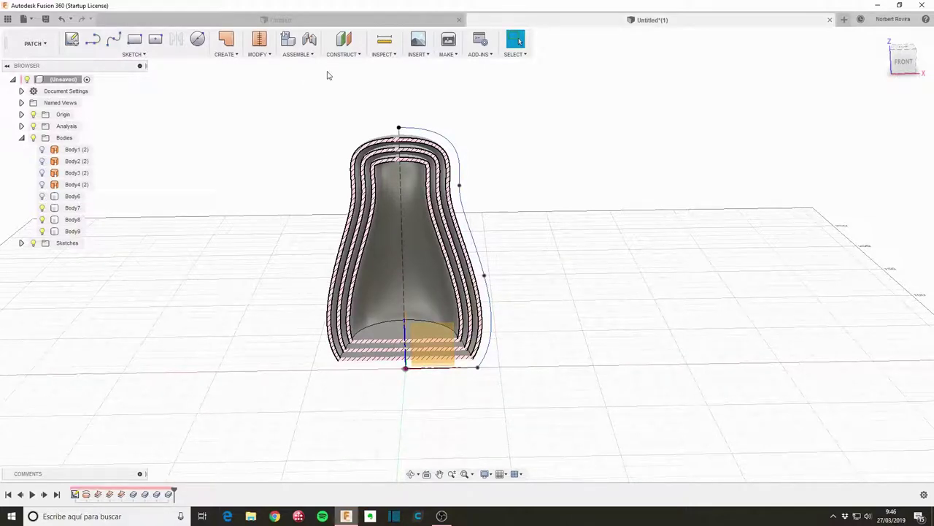
Hide the Section Analysis in the browser so the doll appears whole
left_click(33, 126)
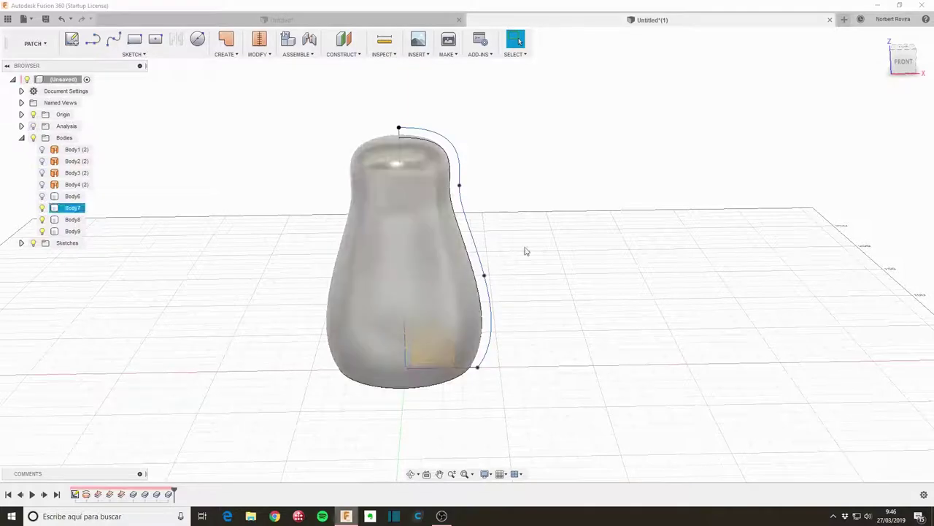
mouse_move(567, 317)
middle_mouse_down("shift")
mouse_move(550, 321)
mouse_move(586, 299)
mouse_move(576, 304)
middle_mouse_up("shift")
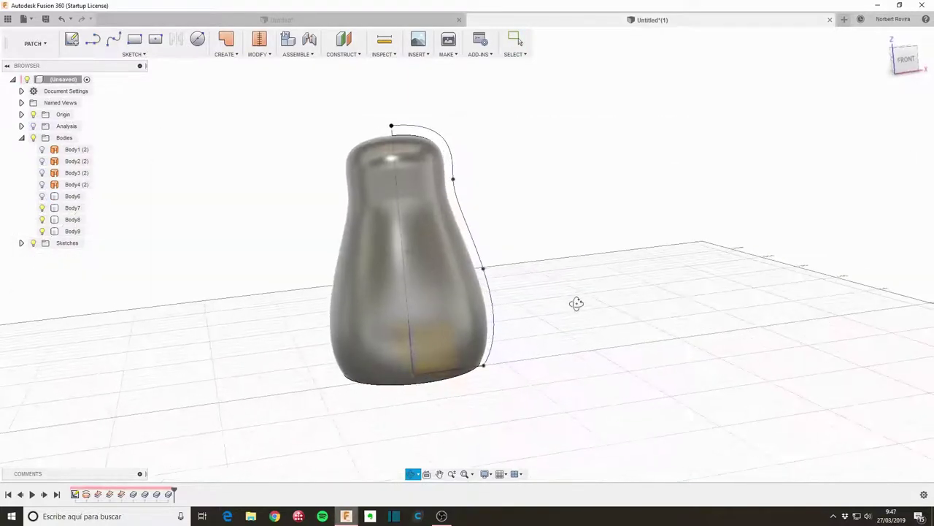
Create an offset construction plane 60 mm above the XY plane
left_click(356, 55)
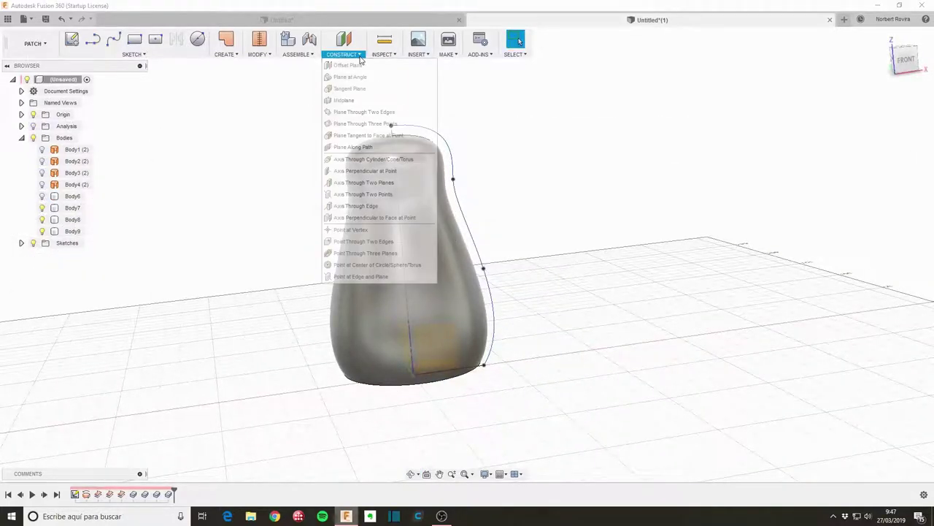
left_click(363, 66)
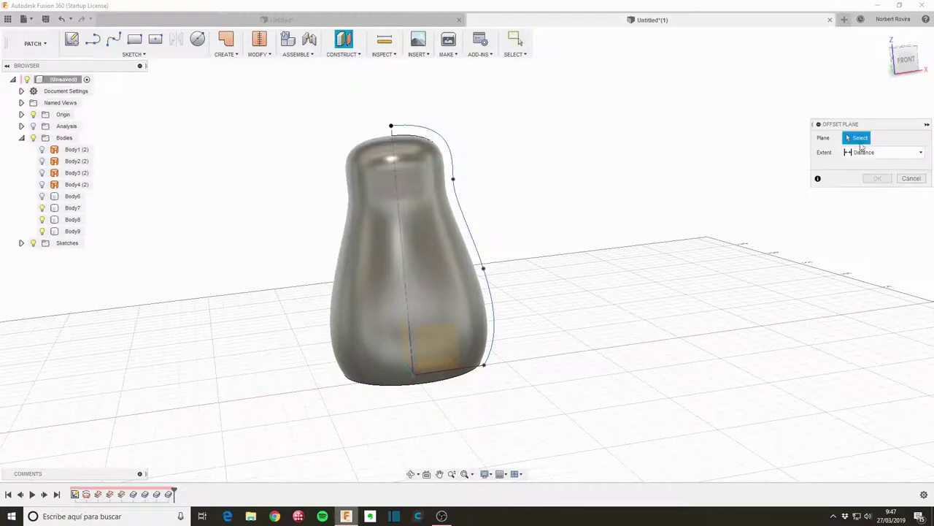
left_click(451, 371)
left_click(471, 421)
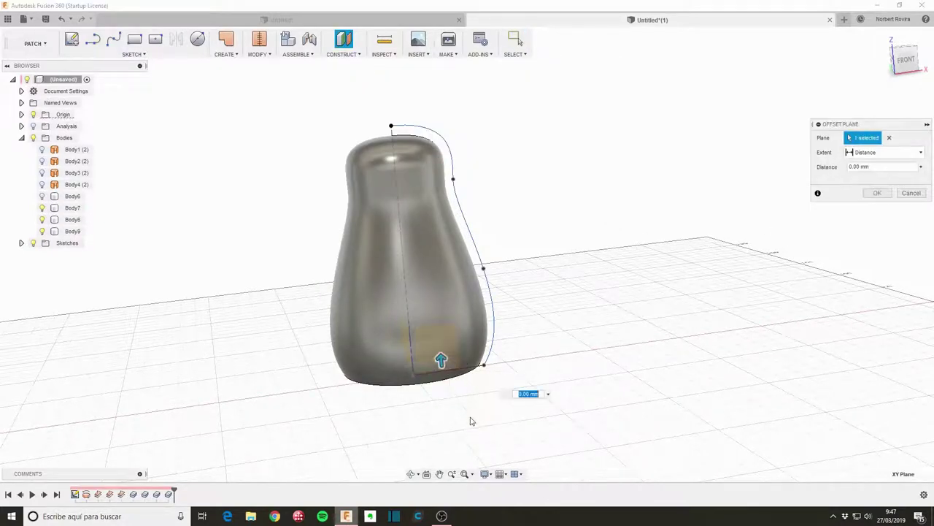
left_click_drag(441, 359, 433, 267)
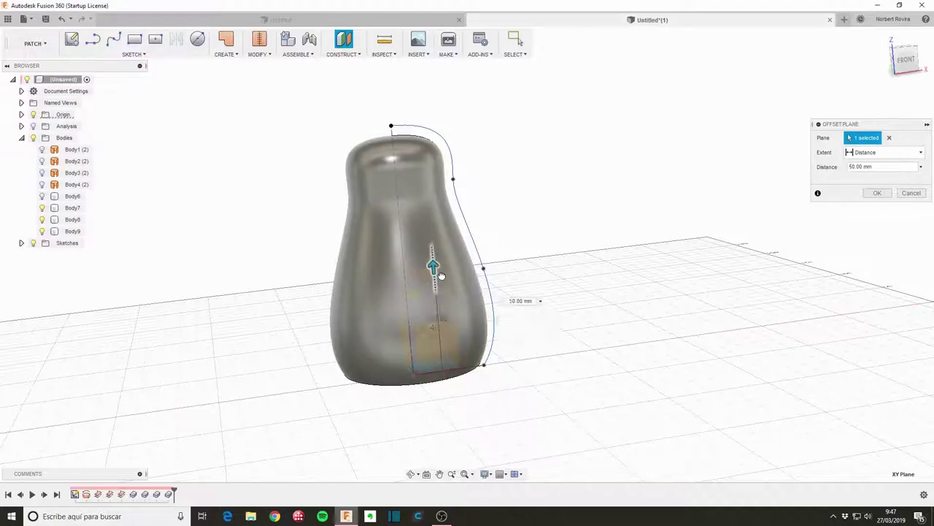
left_click(906, 60)
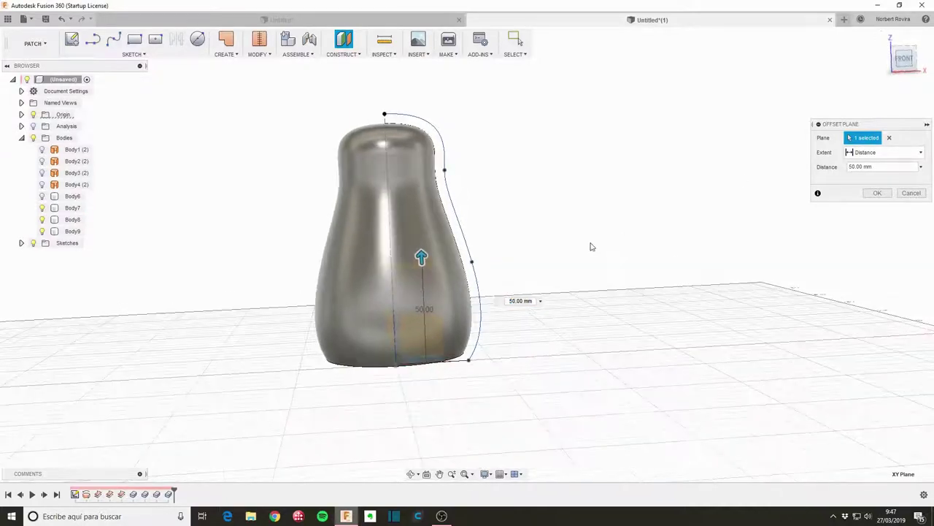
left_click_drag(416, 247, 417, 233)
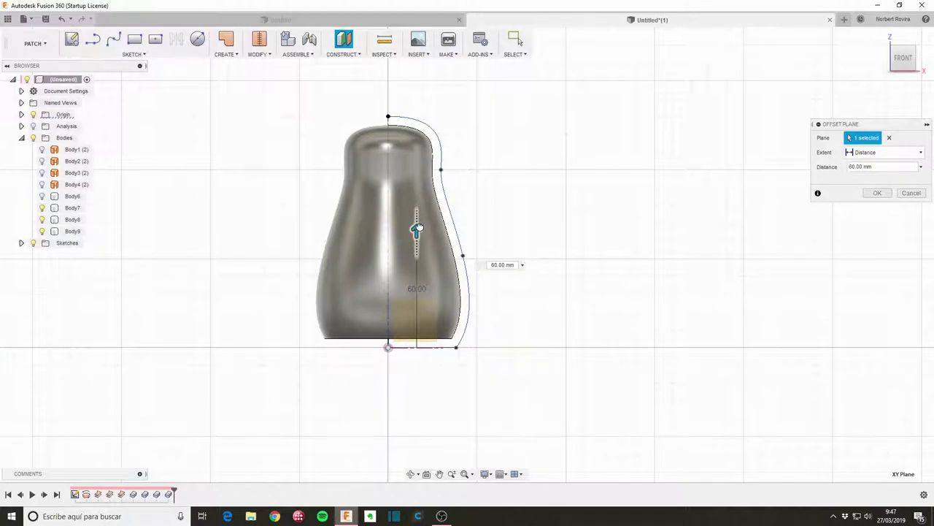
left_click(876, 194)
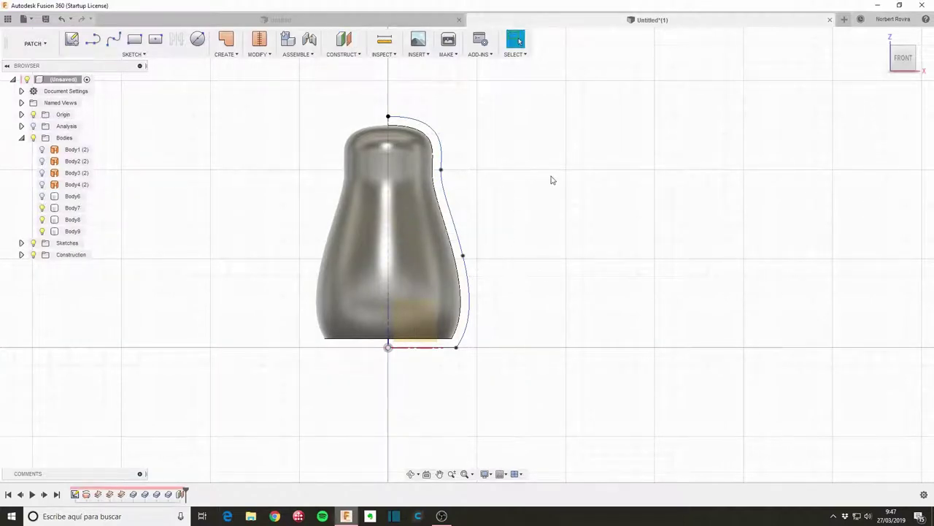
middle_click_drag(552, 181, 557, 192, "shift")
Switch to the Model workspace and lower the view to near eye level
left_click(35, 44)
left_click(48, 66)
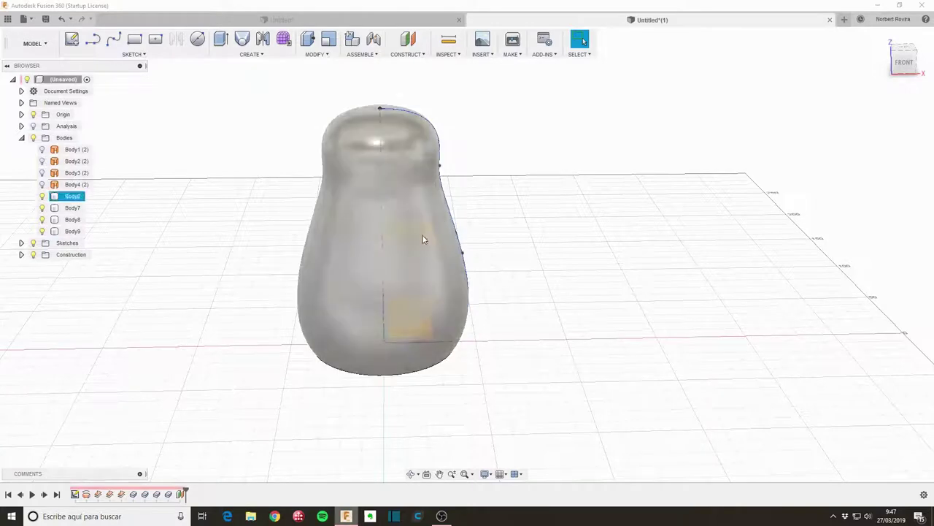
mouse_move(509, 305)
middle_mouse_down("shift")
mouse_move(506, 285)
mouse_move(510, 293)
middle_mouse_up("shift")
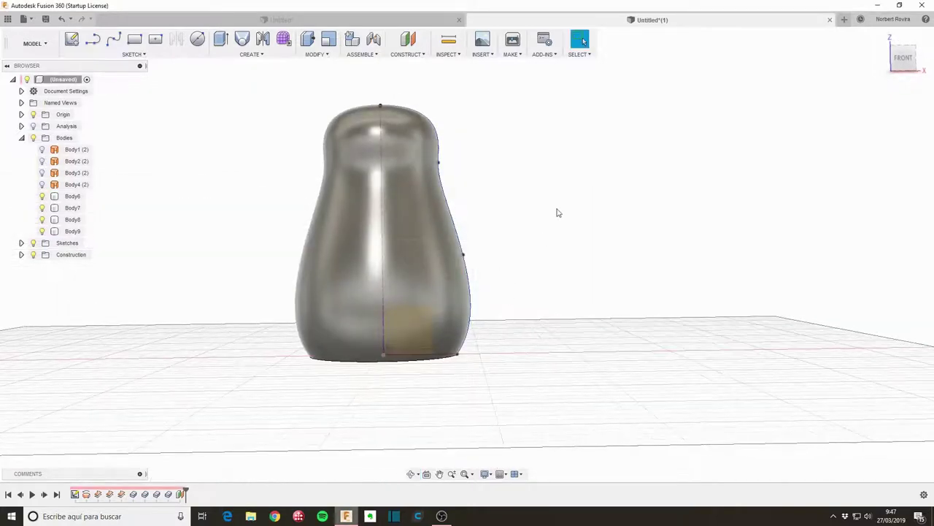
Split Body6–Body9 with Plane1 as the splitting tool, creating Body10–Body13
key("s")
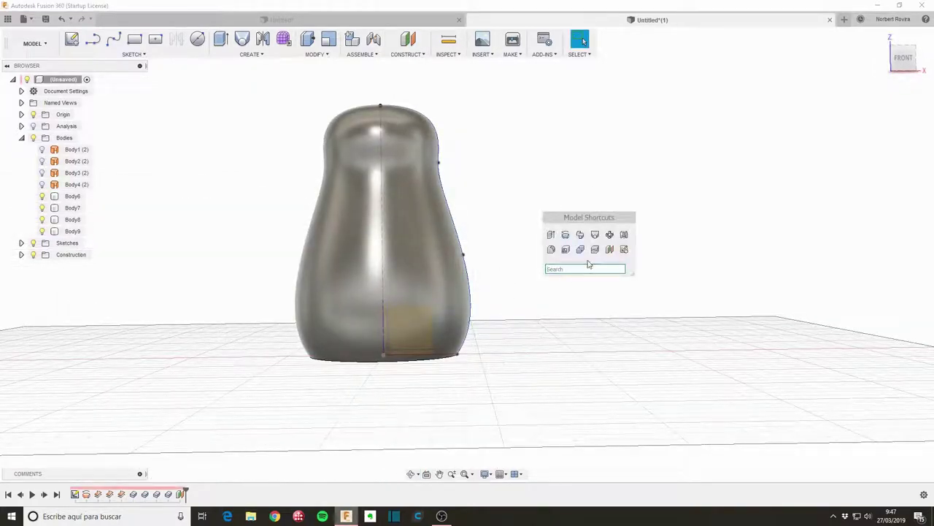
left_click(595, 251)
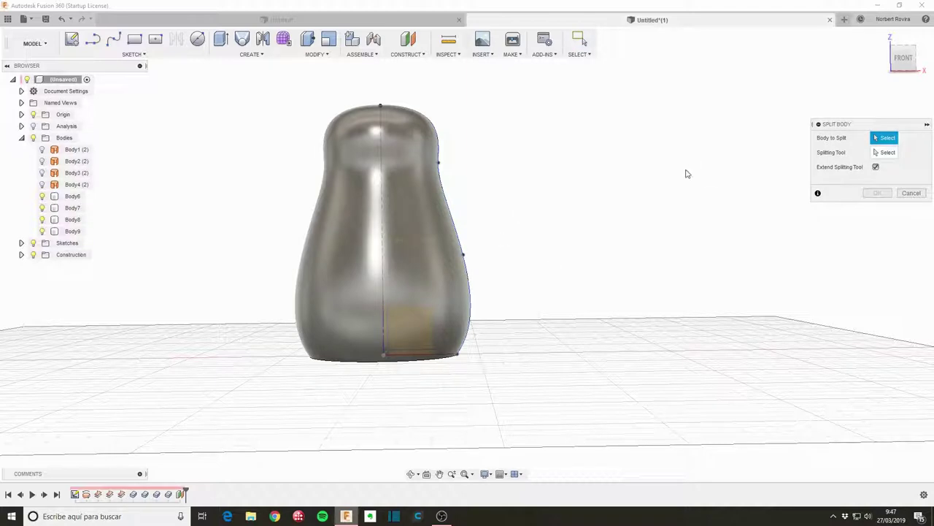
left_click(73, 196)
left_click(73, 230, "shift")
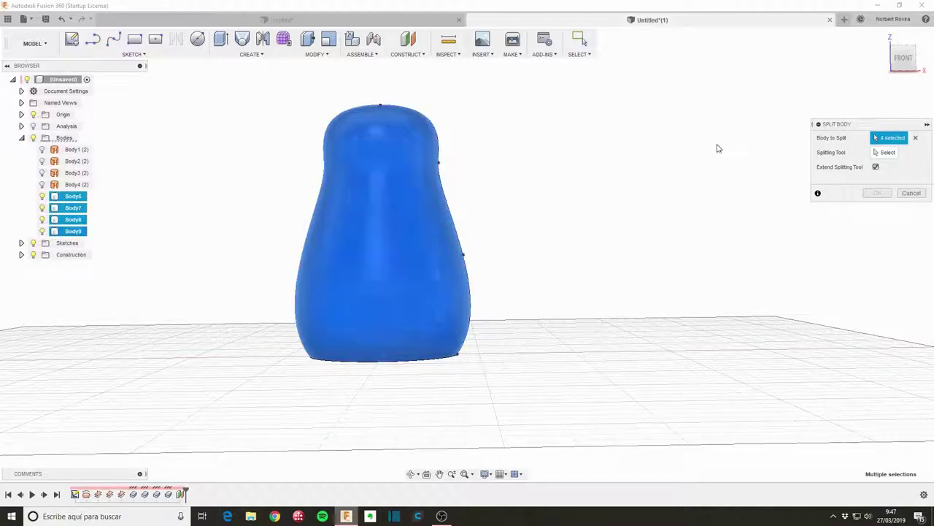
left_click(889, 153)
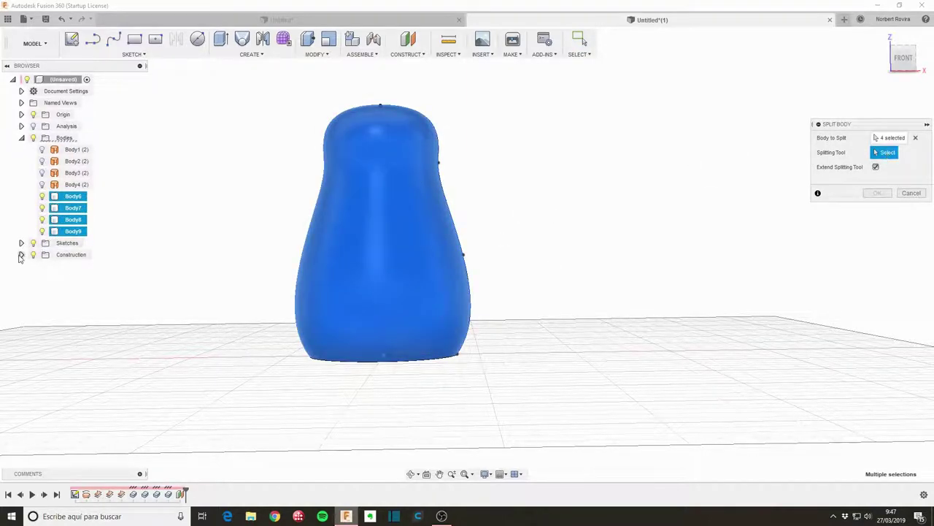
left_click(73, 267)
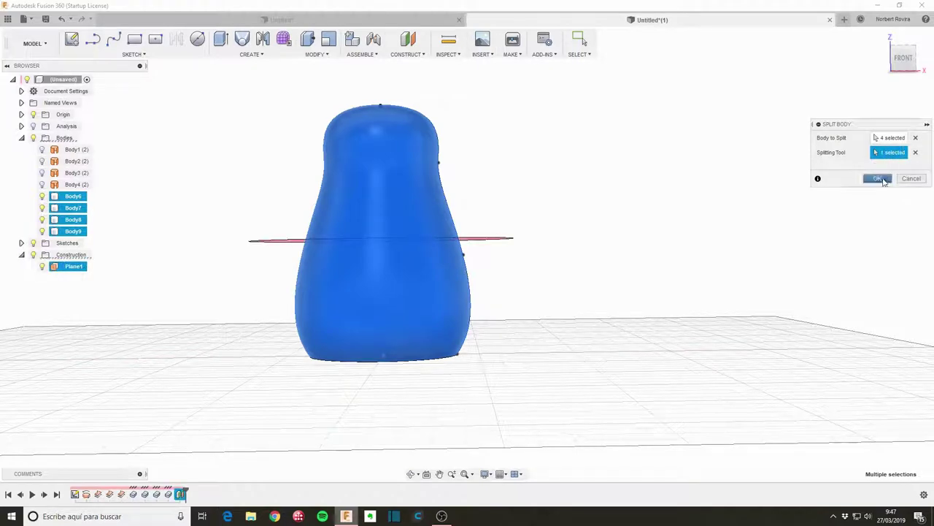
left_click(878, 178)
mouse_move(499, 230)
middle_mouse_down("shift")
mouse_move(502, 241)
mouse_move(522, 236)
middle_mouse_up("shift")
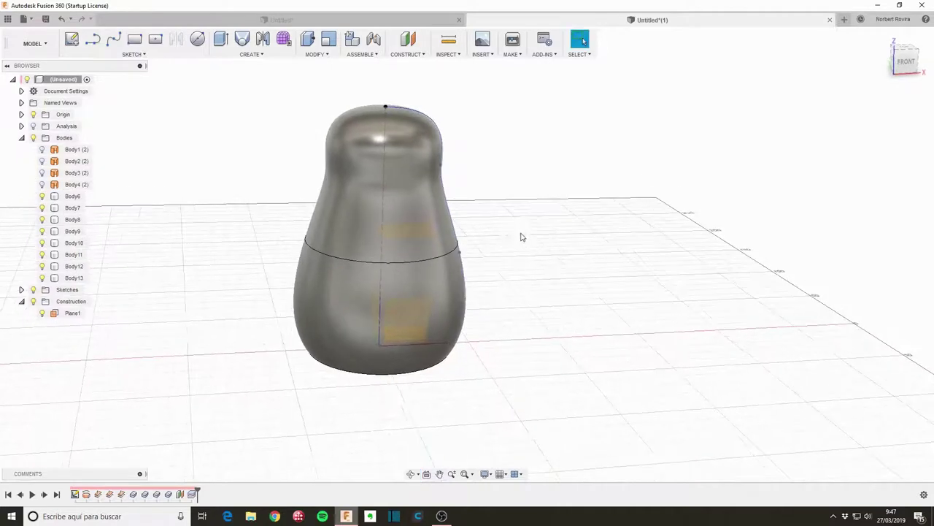
Start moving Body10, pulling it to the right and lowering it about 30 mm
left_click(403, 182)
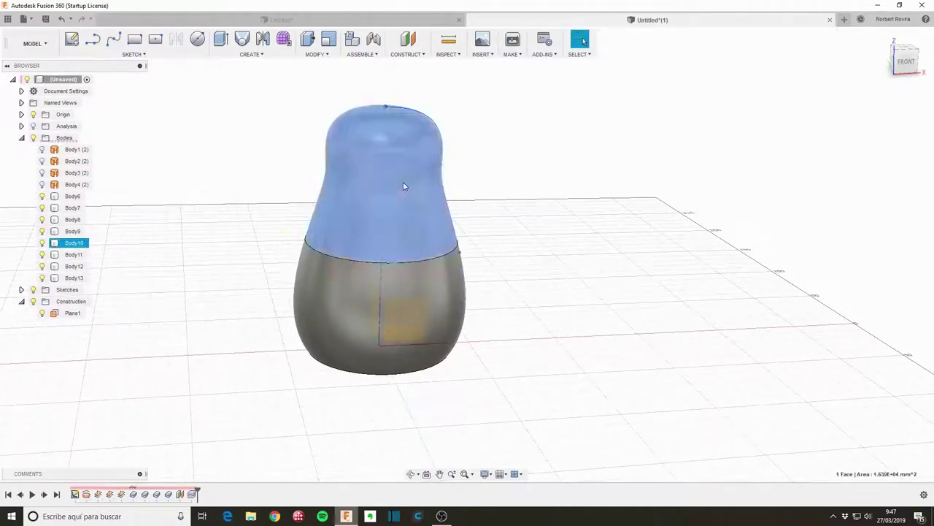
left_click(73, 244)
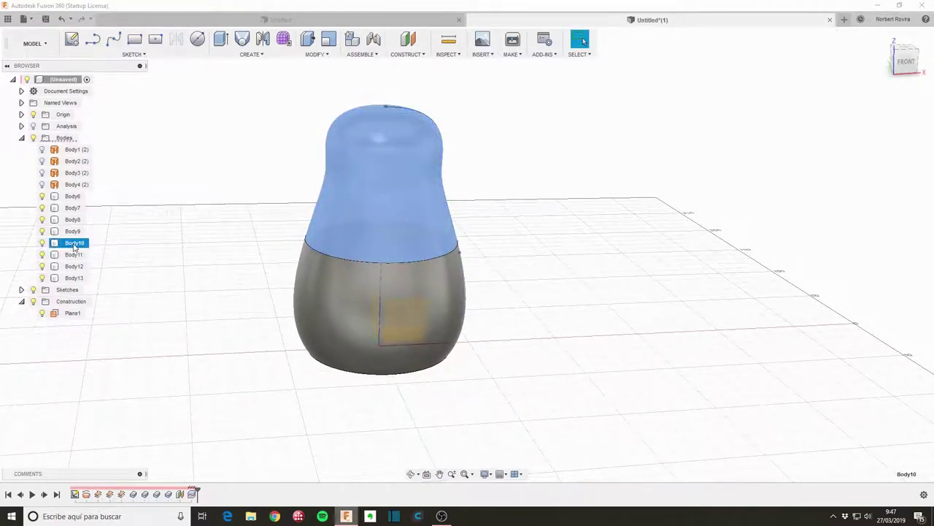
key("m")
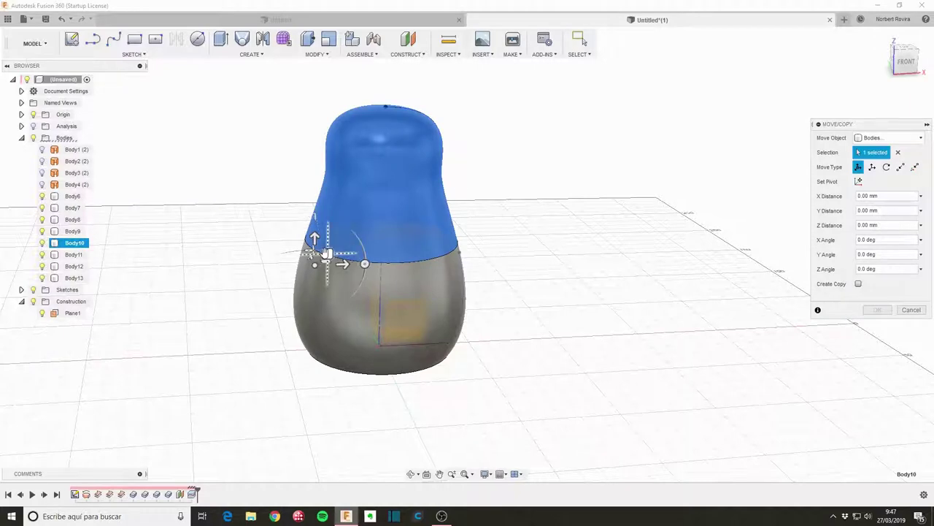
middle_click_drag(551, 236, 539, 246, "shift")
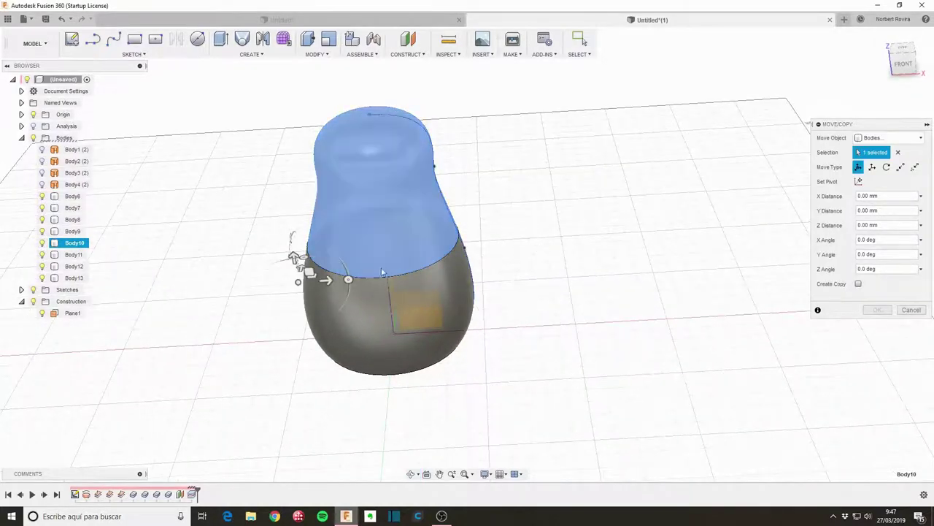
left_click_drag(302, 268, 574, 268)
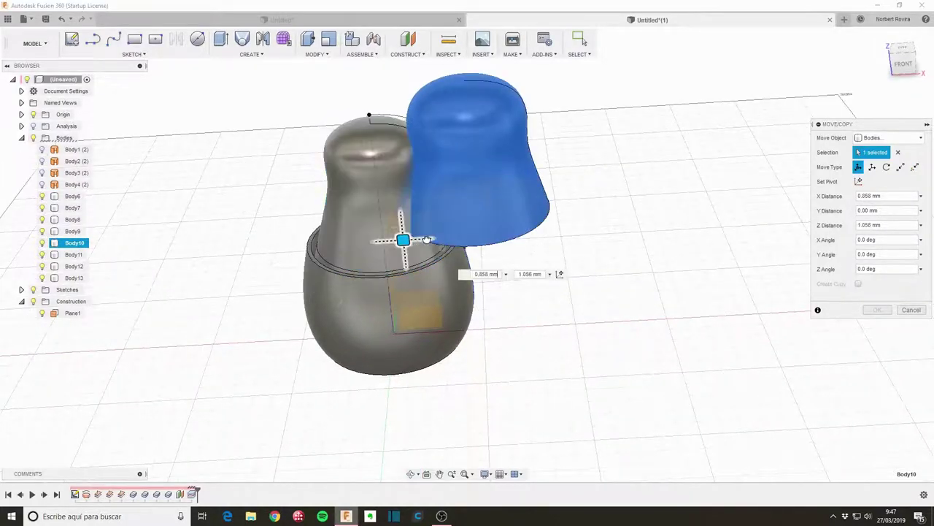
left_click(904, 63)
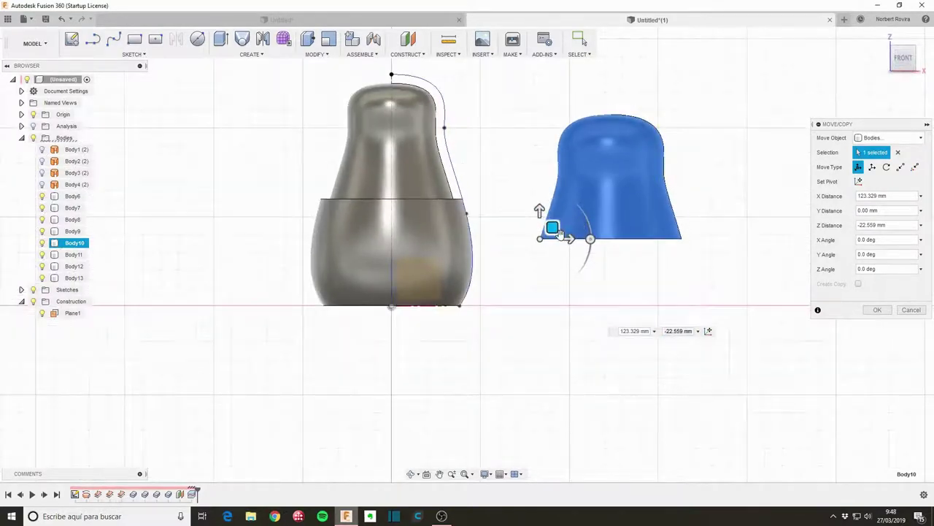
left_click_drag(539, 210, 540, 263)
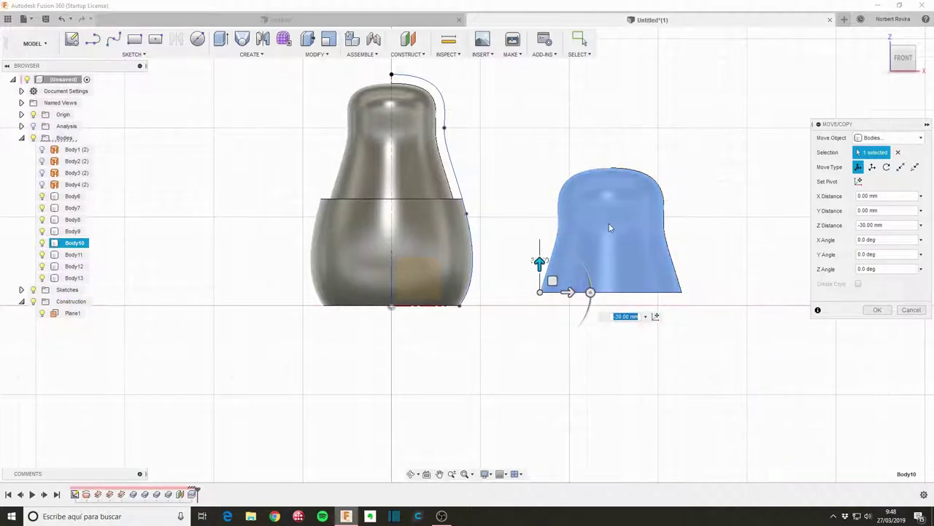
Fine-tune the upper half's X and vertical distances, confirm the move, and select Body13
middle_click_drag(696, 168, 693, 173, "shift")
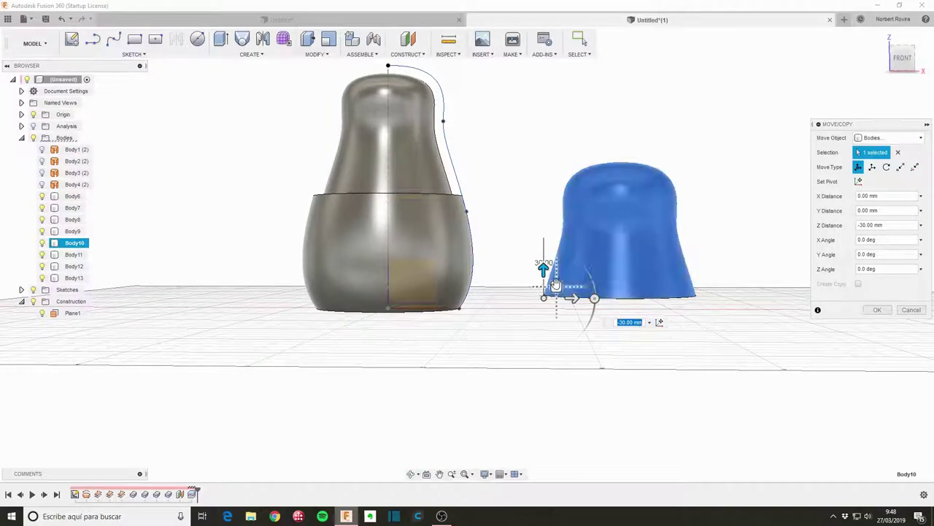
left_click_drag(556, 286, 558, 300)
middle_click_drag(576, 234, 511, 248, "shift")
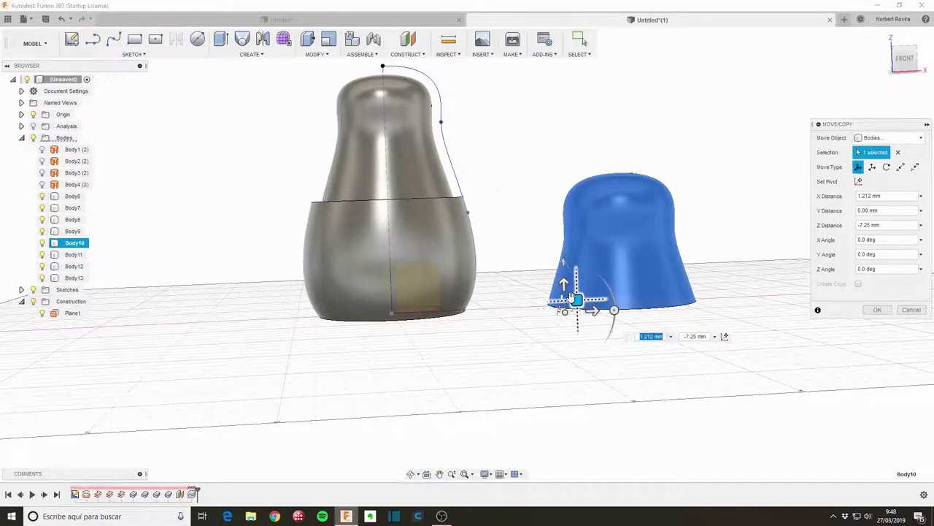
left_click_drag(576, 298, 642, 322)
left_click(668, 326)
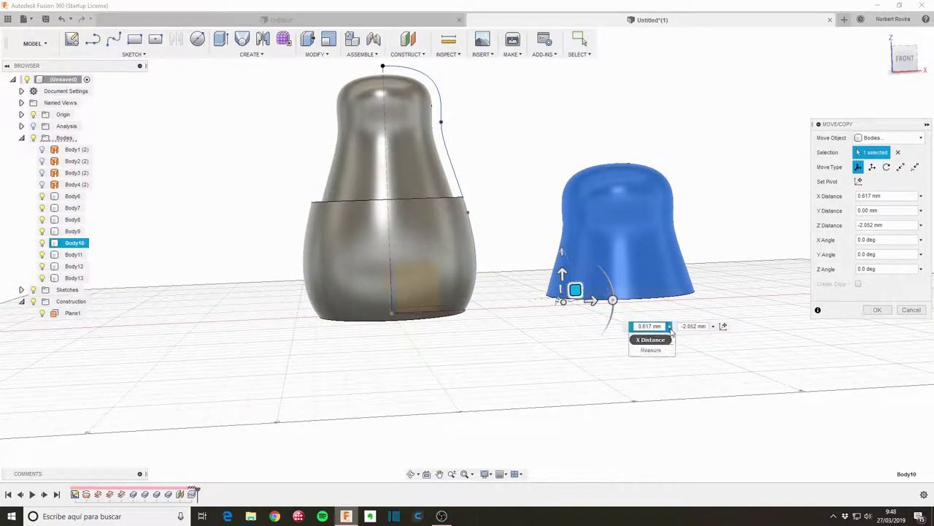
left_click(713, 327)
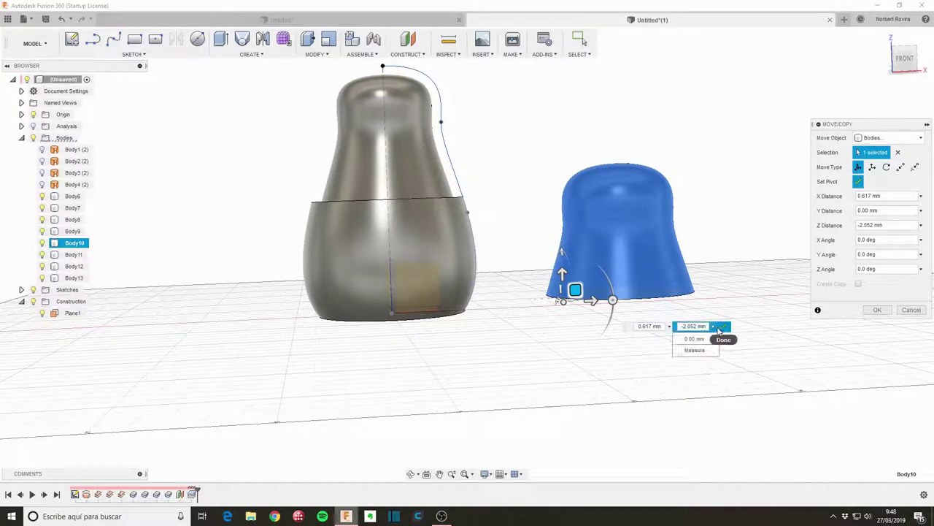
left_click(722, 327)
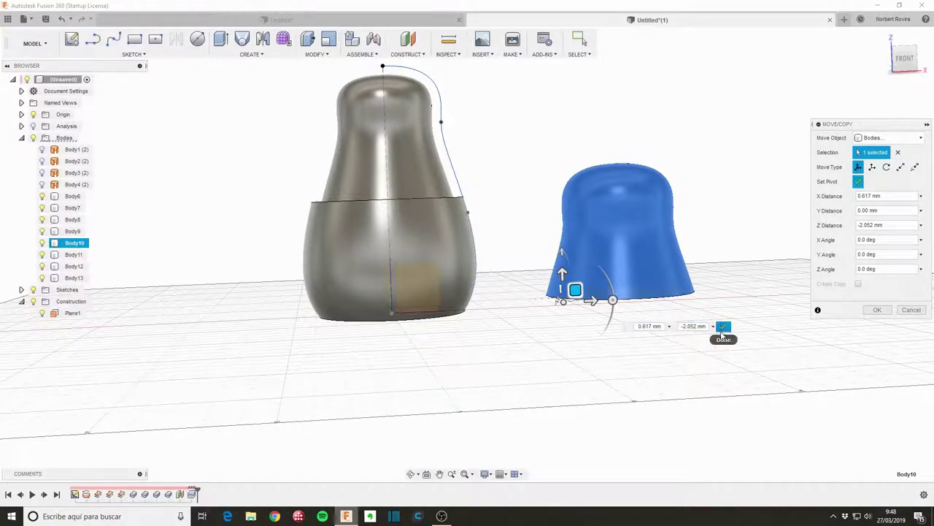
left_click(723, 330)
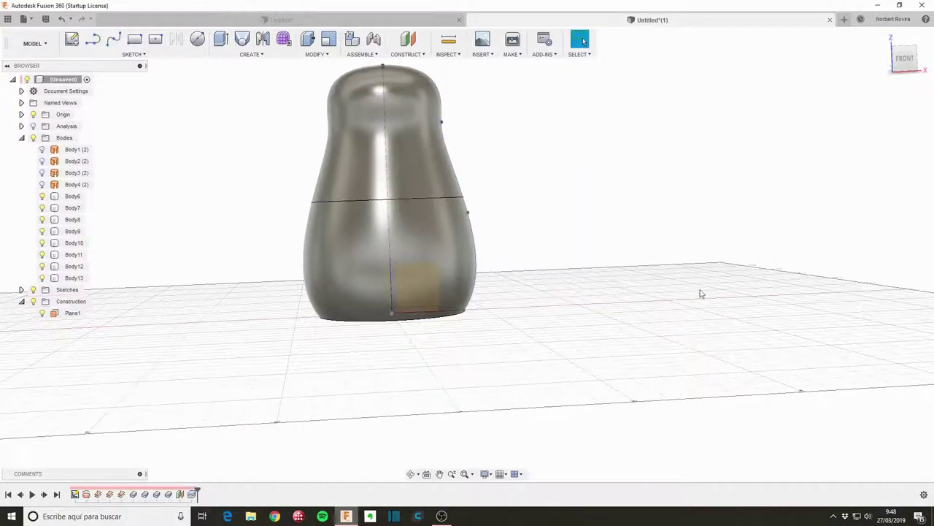
left_click(75, 278)
Move Body13 about 100 mm right and down onto the ground, setting the vertical distance to 0
key("m")
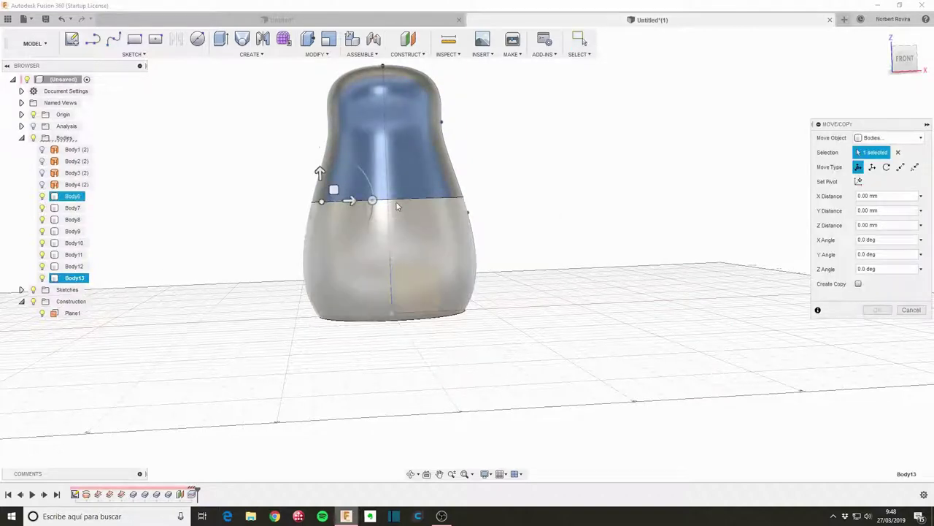
left_click_drag(351, 200, 563, 207)
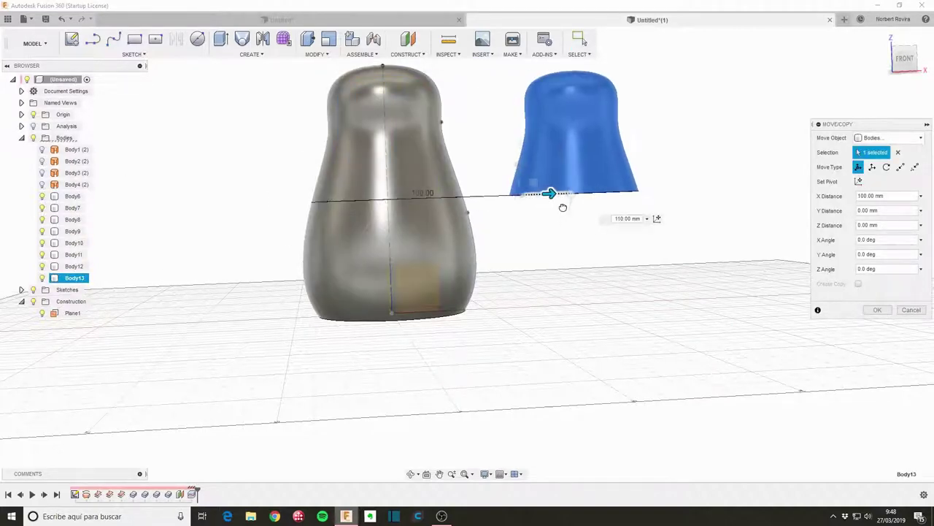
mouse_move(560, 165)
left_mouse_down()
mouse_move(562, 233)
mouse_move(576, 263)
mouse_move(561, 291)
left_mouse_up()
mouse_move(517, 329)
middle_mouse_down("shift")
mouse_move(505, 336)
mouse_move(515, 346)
middle_mouse_up("shift")
left_click_drag(562, 313, 600, 308)
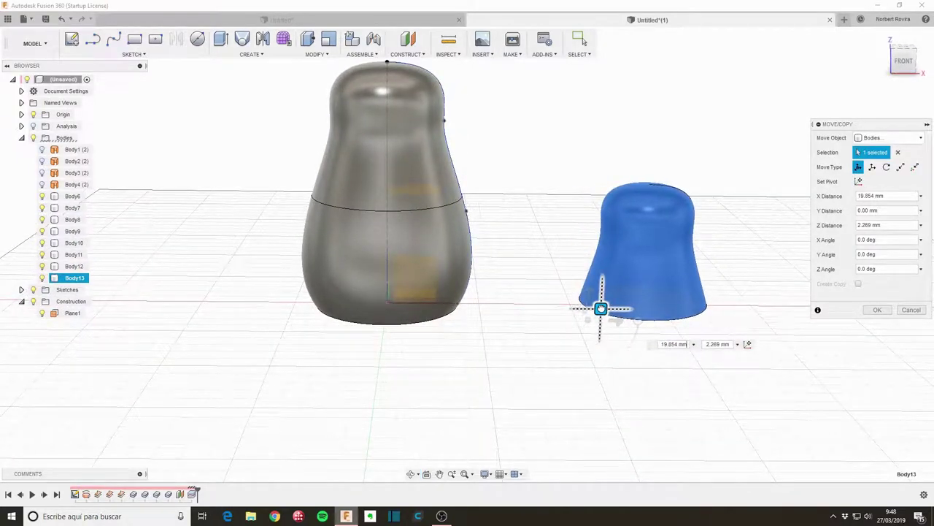
mouse_move(521, 358)
middle_mouse_down("shift")
mouse_move(526, 338)
mouse_move(517, 349)
middle_mouse_up("shift")
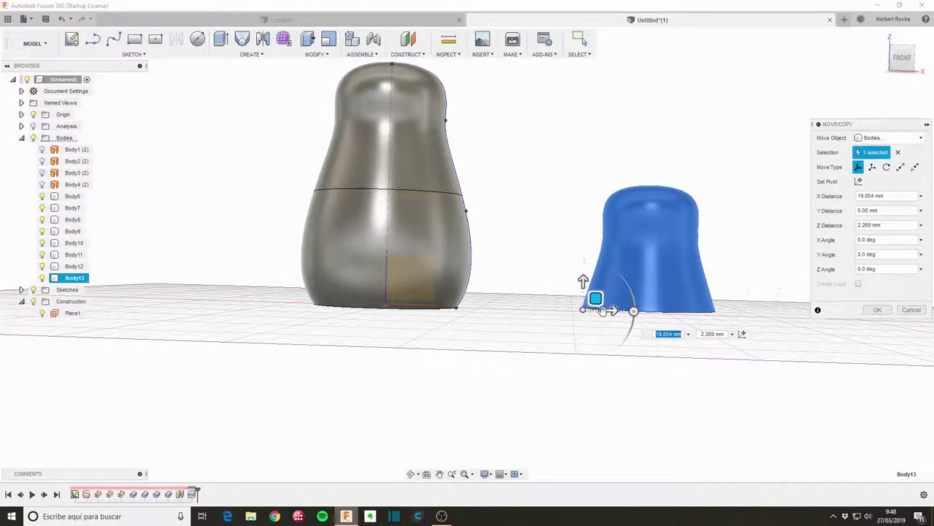
key("Tab")
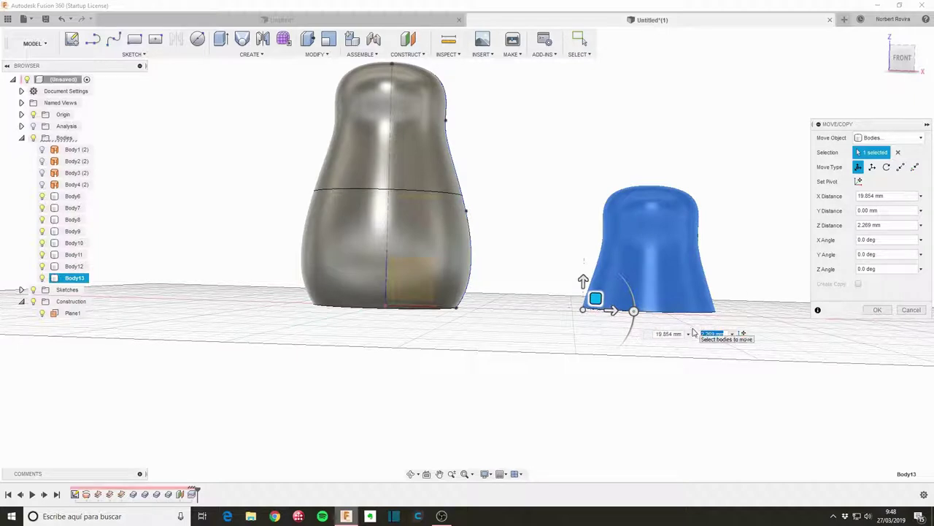
type("0")
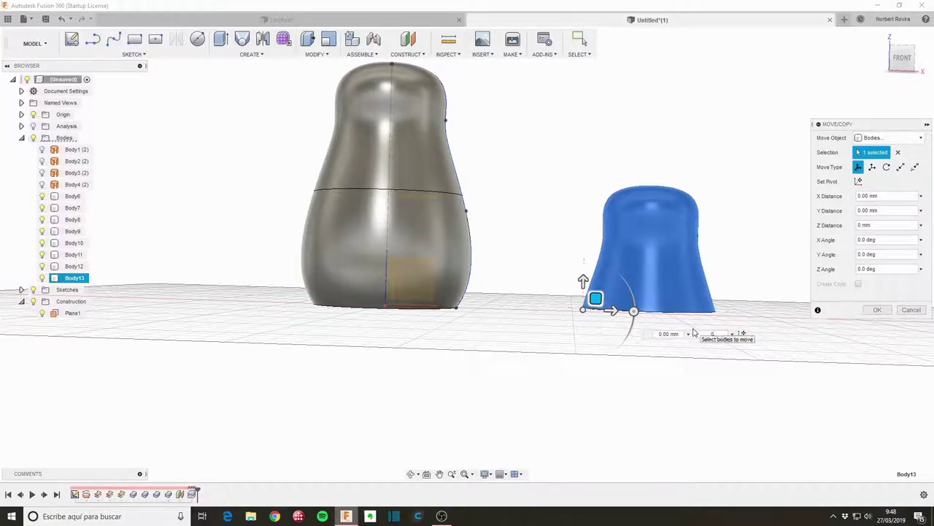
key("Tab")
left_click(874, 311)
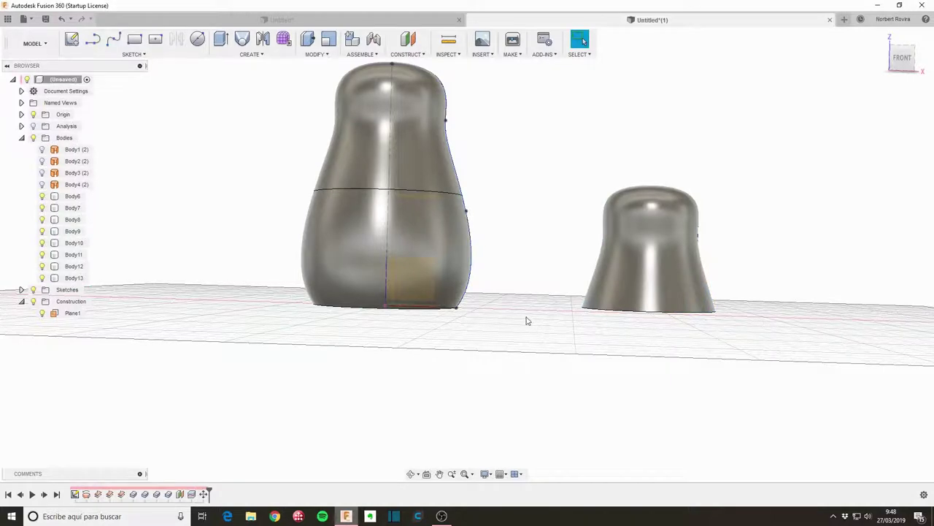
mouse_move(528, 320)
middle_mouse_down("shift")
mouse_move(542, 351)
mouse_move(506, 184)
mouse_move(428, 328)
middle_mouse_up("shift")
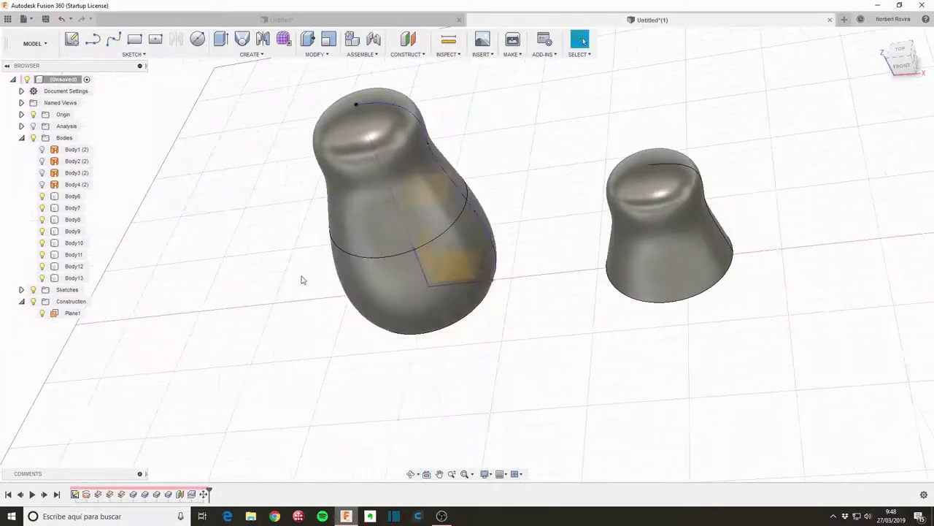
Move Body10 about 90 mm left, lower it to the ground and shift it along Y
mouse_move(438, 282)
middle_mouse_down("shift")
mouse_move(494, 335)
mouse_move(508, 330)
mouse_move(504, 346)
middle_mouse_up("shift")
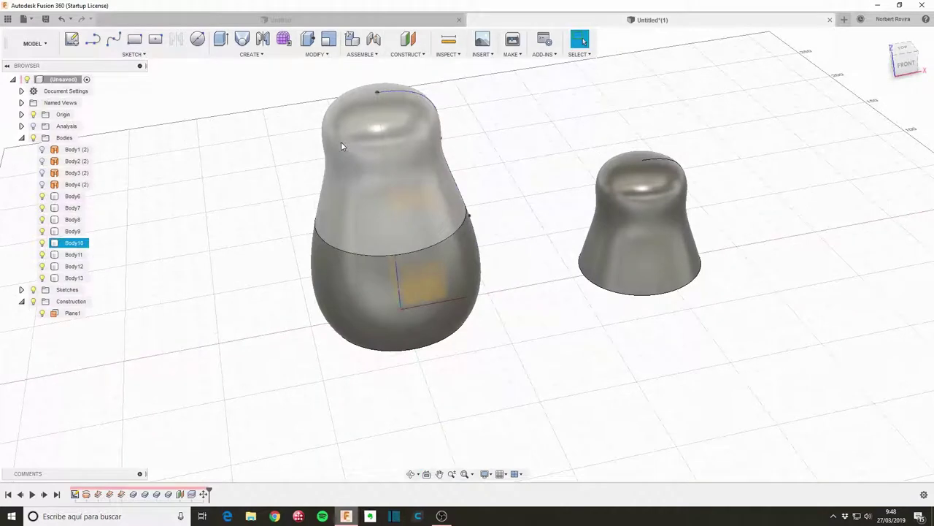
left_click(341, 143)
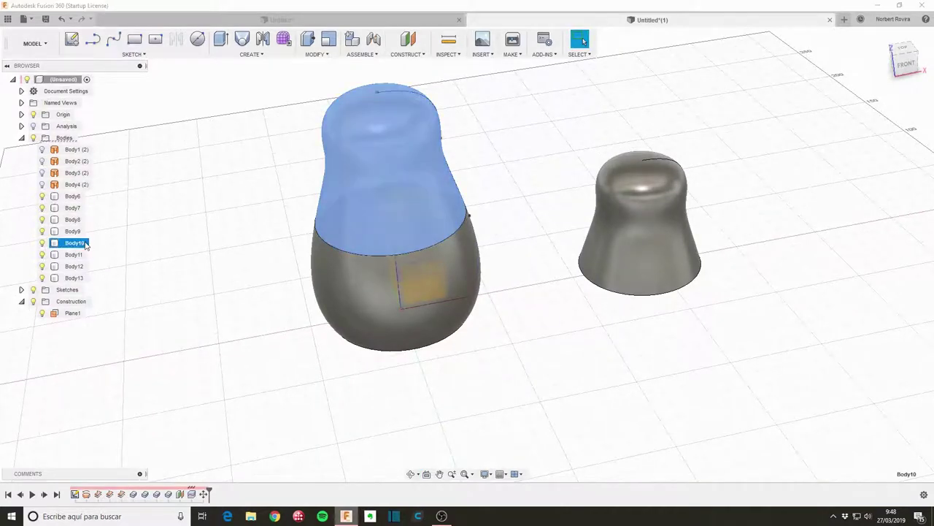
key("m")
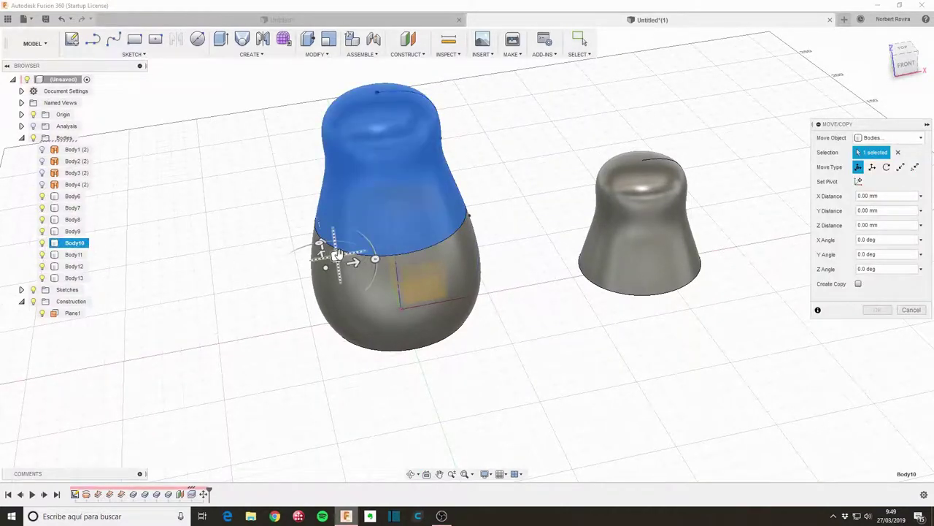
left_click_drag(338, 255, 174, 274)
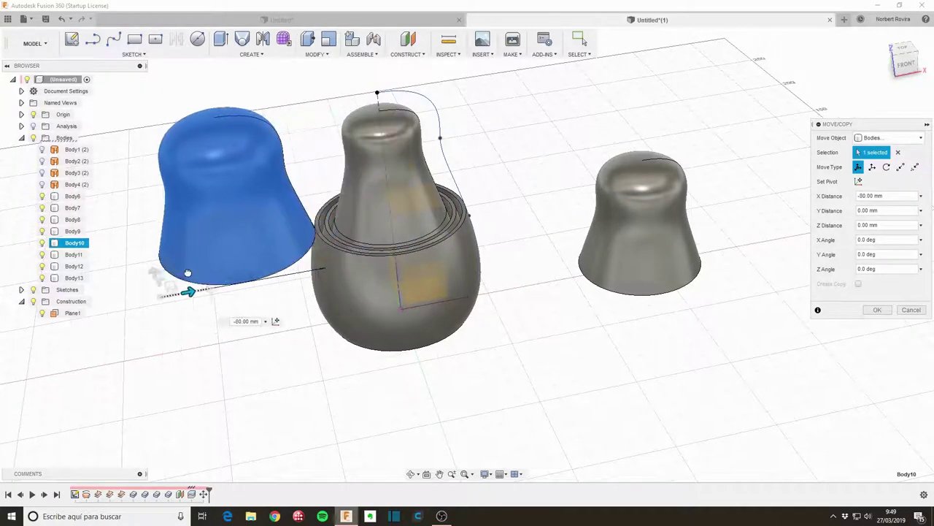
mouse_move(138, 277)
middle_mouse_down("shift")
mouse_move(178, 329)
mouse_move(147, 248)
middle_mouse_up("shift")
mouse_move(131, 244)
left_mouse_down()
mouse_move(139, 302)
mouse_move(156, 334)
mouse_move(146, 349)
left_mouse_up()
mouse_move(442, 370)
middle_mouse_down("shift")
mouse_move(509, 363)
mouse_move(190, 359)
middle_mouse_up("shift")
left_click_drag(222, 399, 211, 401)
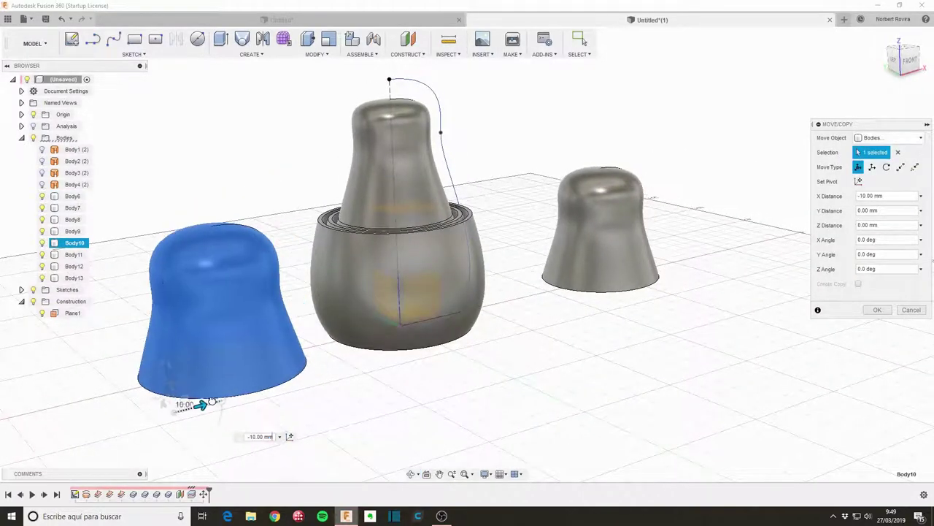
mouse_move(584, 380)
middle_mouse_down("shift")
mouse_move(557, 381)
mouse_move(576, 396)
mouse_move(575, 411)
middle_mouse_up("shift")
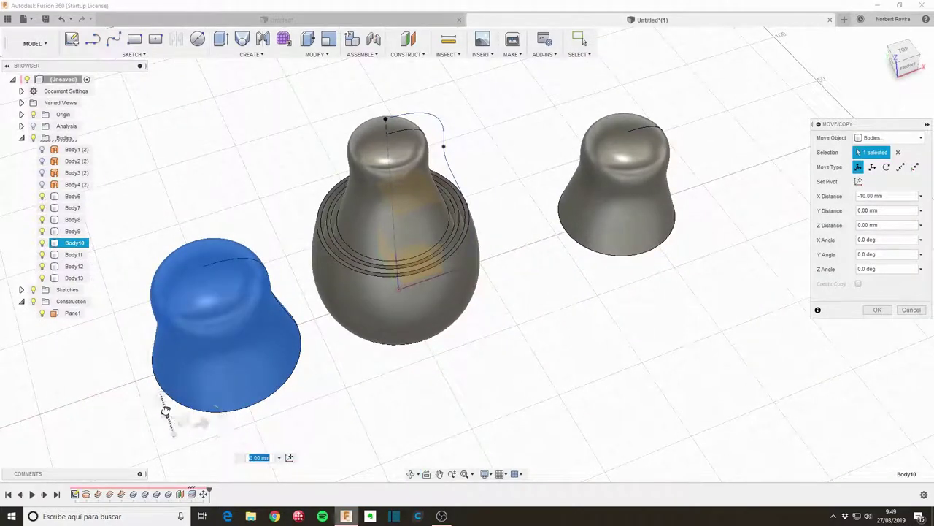
left_click_drag(162, 408, 151, 367)
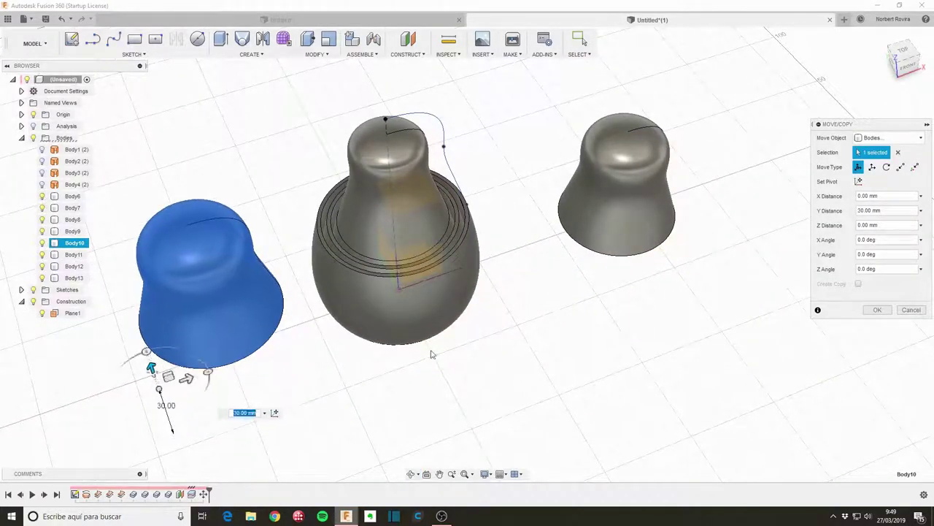
middle_click_drag(607, 386, 563, 375, "shift")
left_click(879, 309)
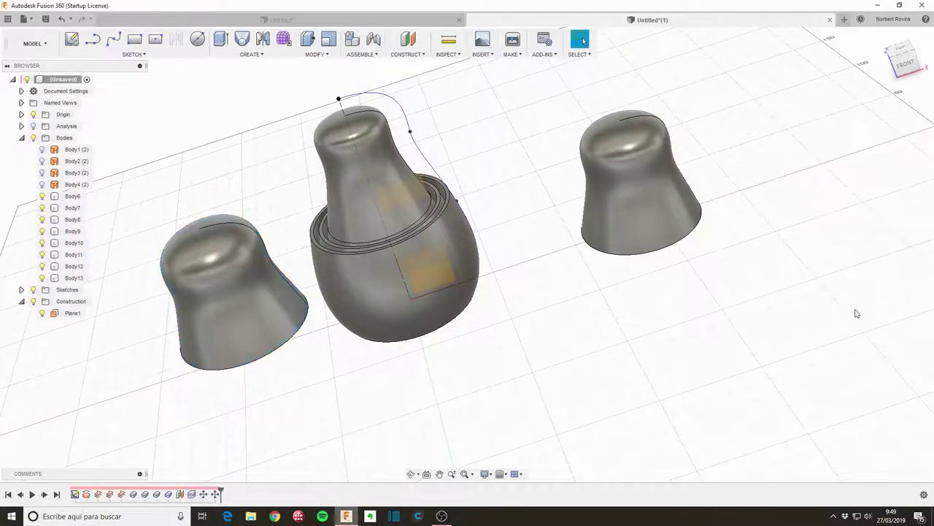
mouse_move(904, 60)
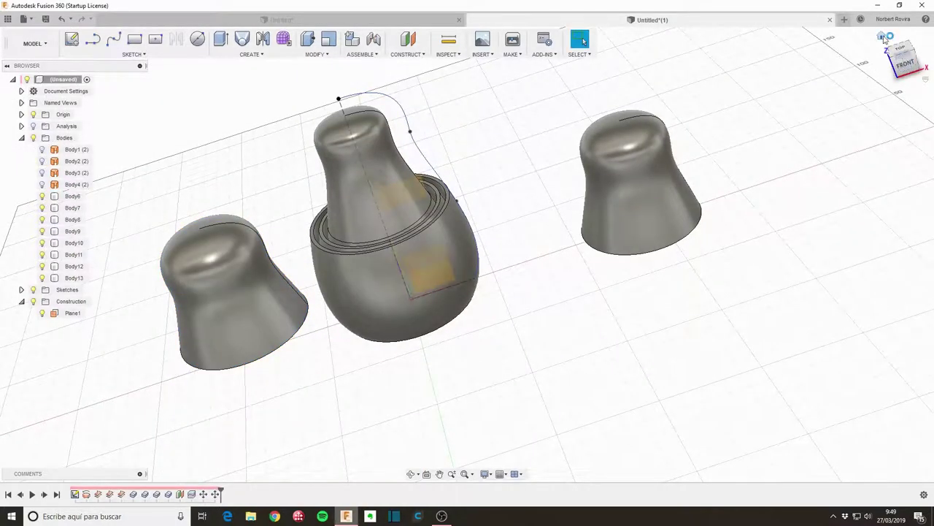
Return to the home corner view and orbit to a lower, frontal angle
left_click(897, 50)
middle_click_drag(335, 348, 371, 355, "shift")
left_click_drag(370, 356, 377, 339)
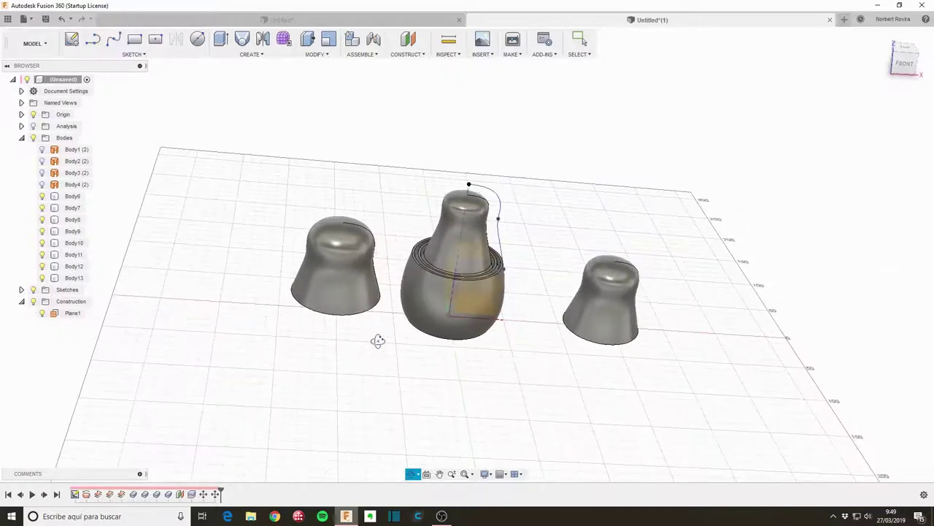
key("Escape")
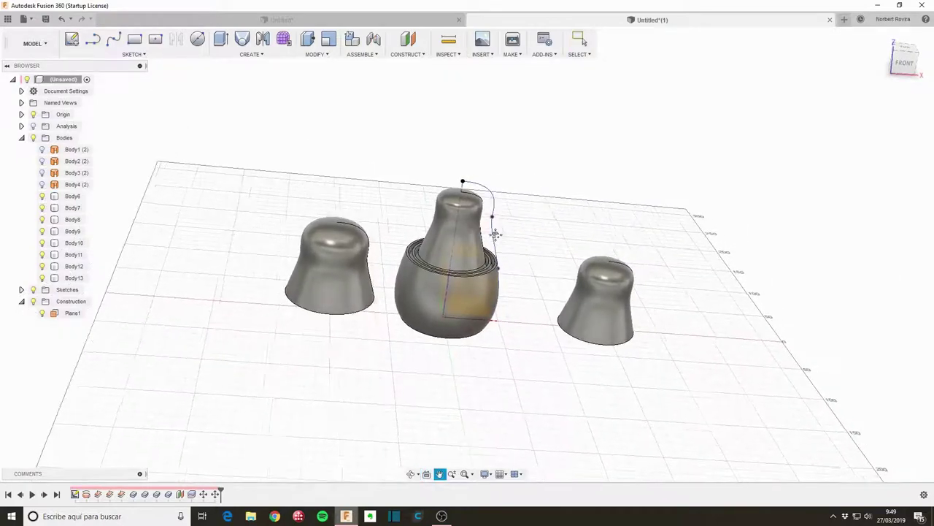
Turn off the Sketches and Origin visibility in the Browser
middle_click_drag(492, 271, 460, 277)
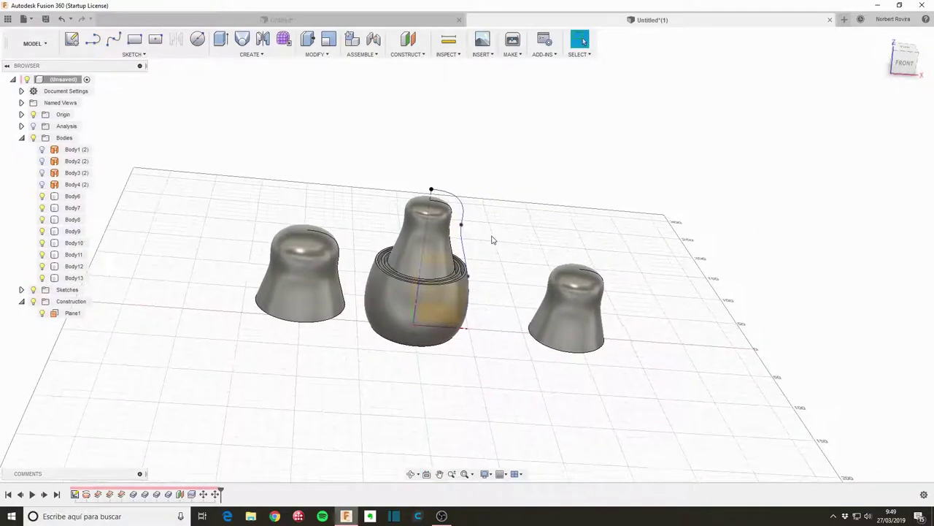
left_click(33, 290)
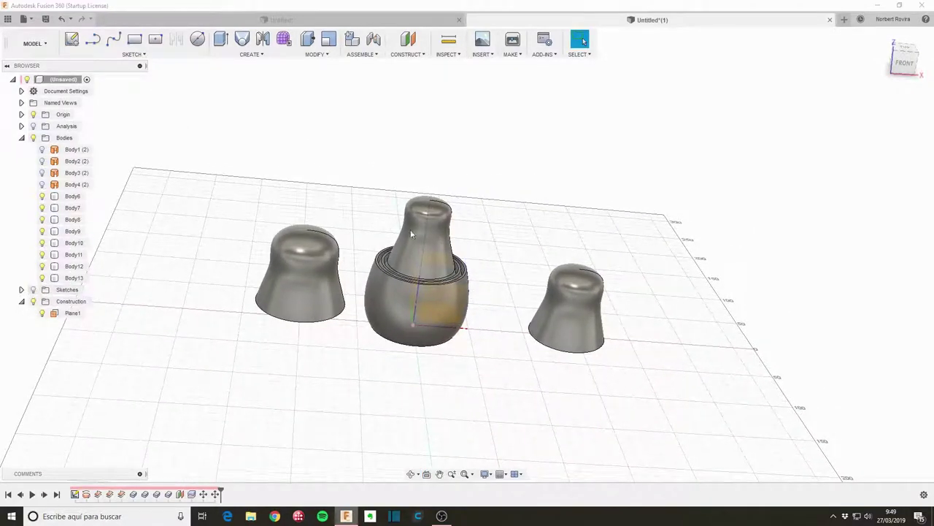
left_click(32, 115)
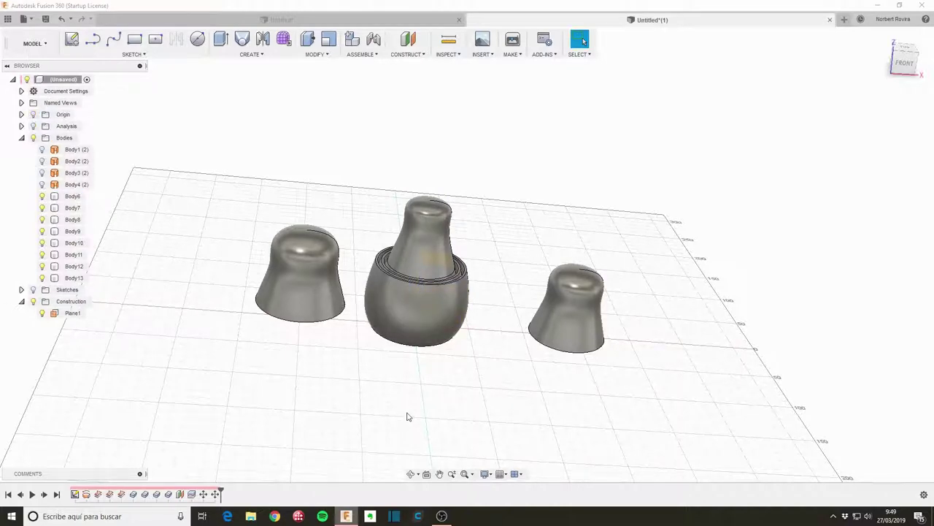
Insert a decal on the middle body's lower face using the Day26 Matrioshka image
left_click(492, 57)
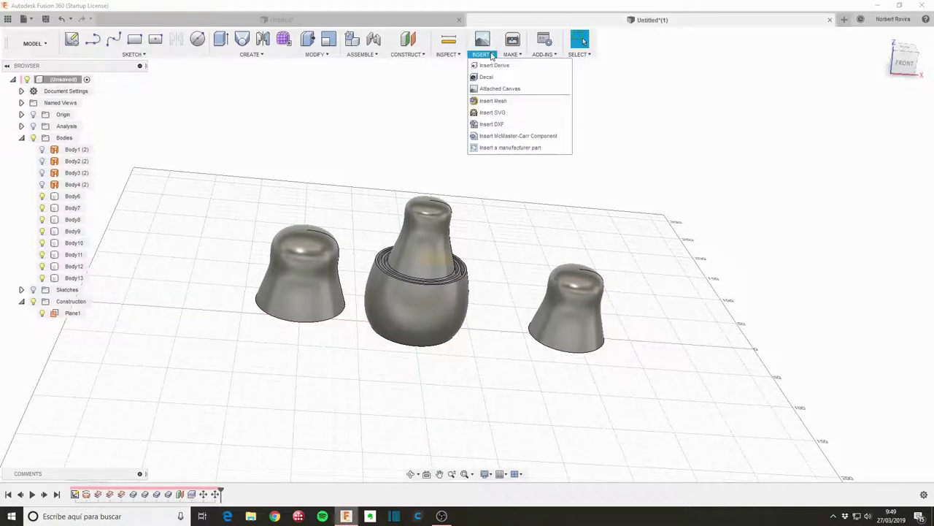
left_click(499, 77)
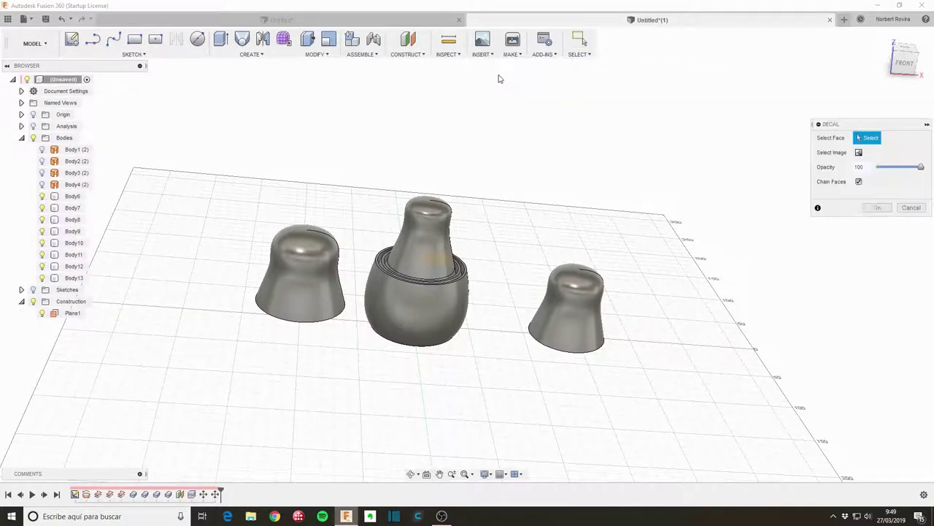
left_click(434, 328)
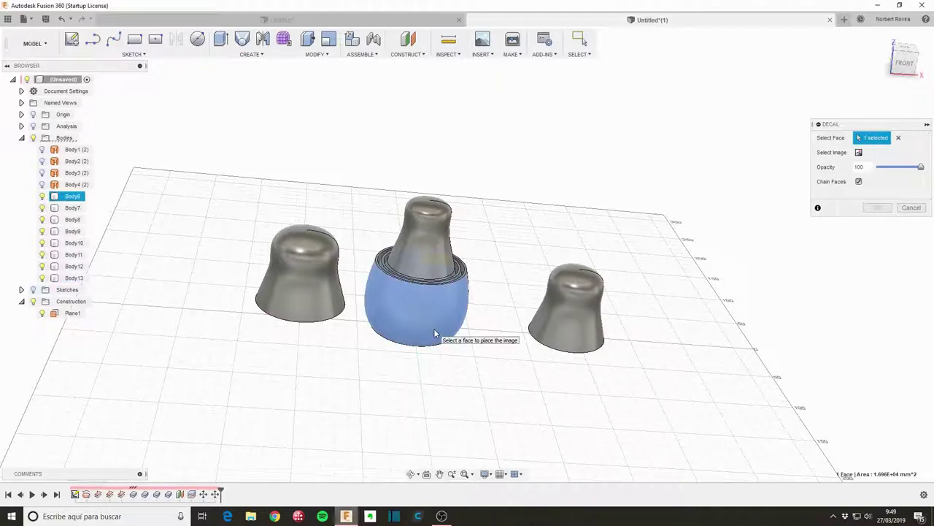
left_click(858, 152)
scroll(190, 212, "down", 3)
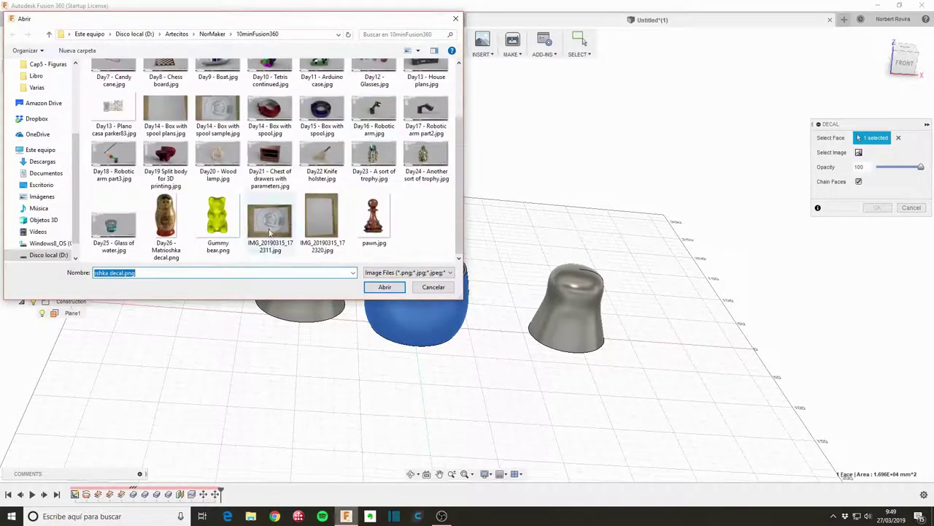
left_click(164, 219)
left_click(384, 287)
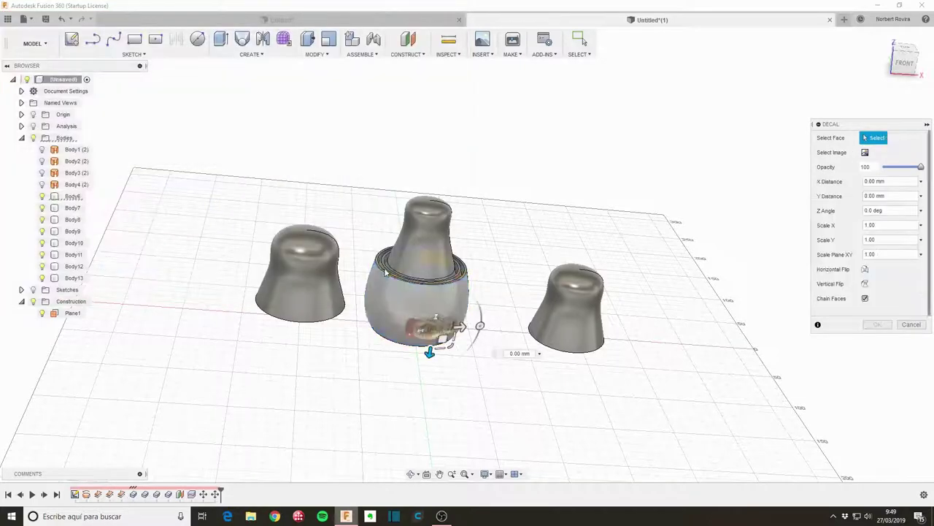
Rotate the flower decal 90°, scale it to about 1.654, and slide it around the base
left_click_drag(480, 327, 443, 287)
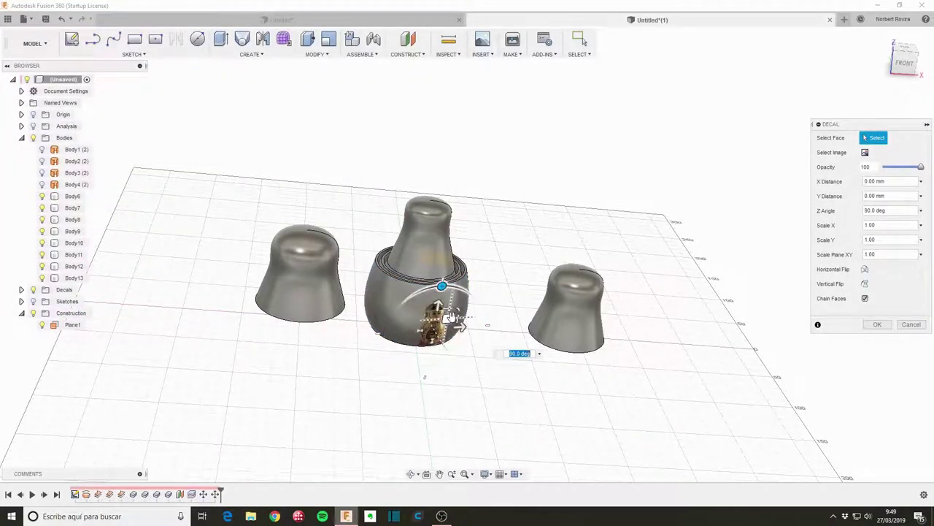
mouse_move(455, 311)
left_mouse_down()
mouse_move(446, 321)
mouse_move(434, 294)
left_mouse_up()
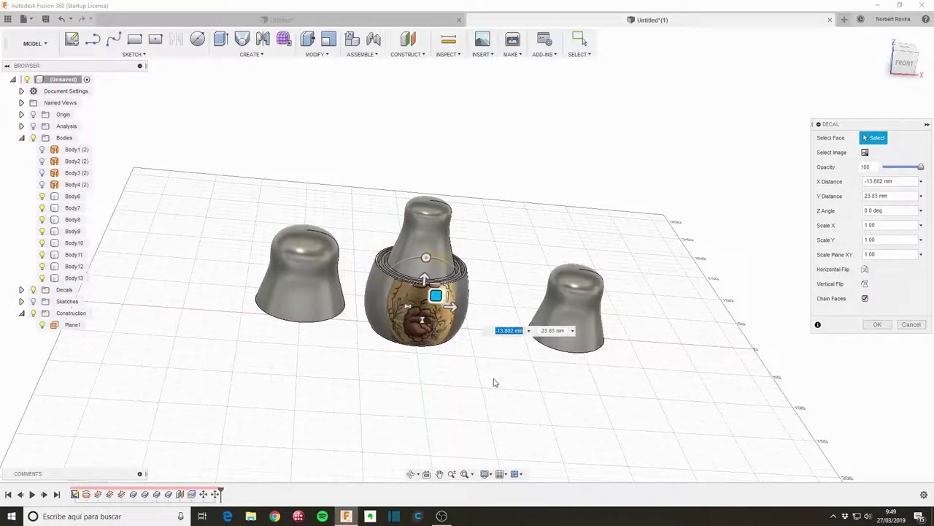
mouse_move(494, 380)
middle_mouse_down("shift")
mouse_move(468, 365)
mouse_move(478, 367)
middle_mouse_up("shift")
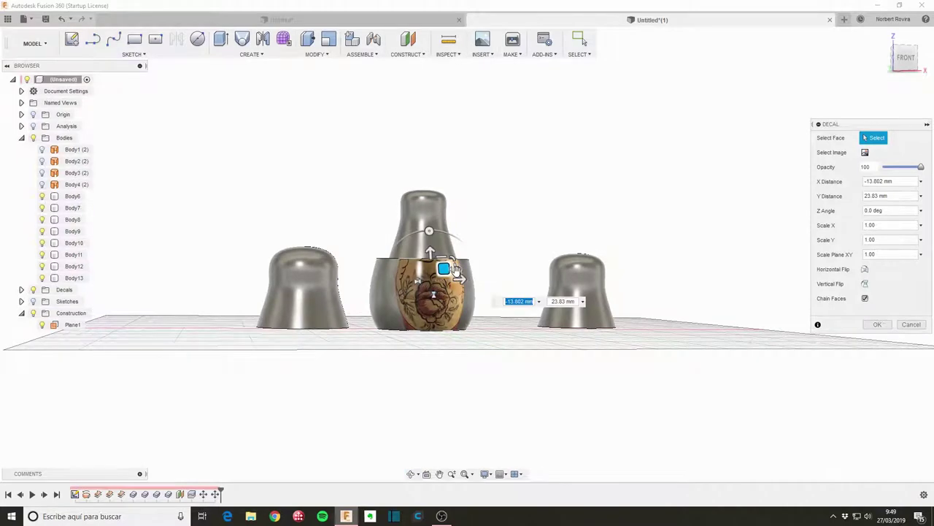
mouse_move(444, 267)
left_mouse_down()
mouse_move(467, 246)
mouse_move(434, 246)
mouse_move(443, 240)
mouse_move(453, 250)
mouse_move(445, 292)
left_mouse_up()
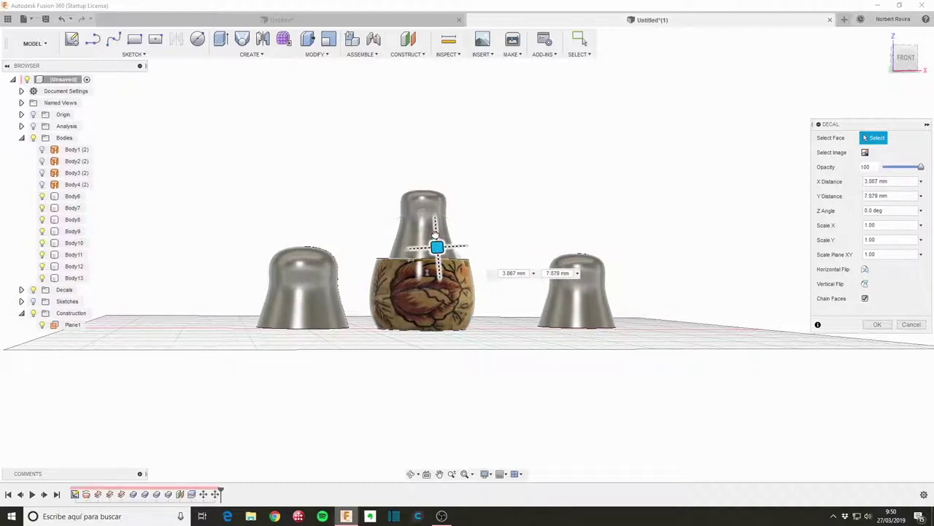
middle_click_drag(480, 315, 479, 312, "shift")
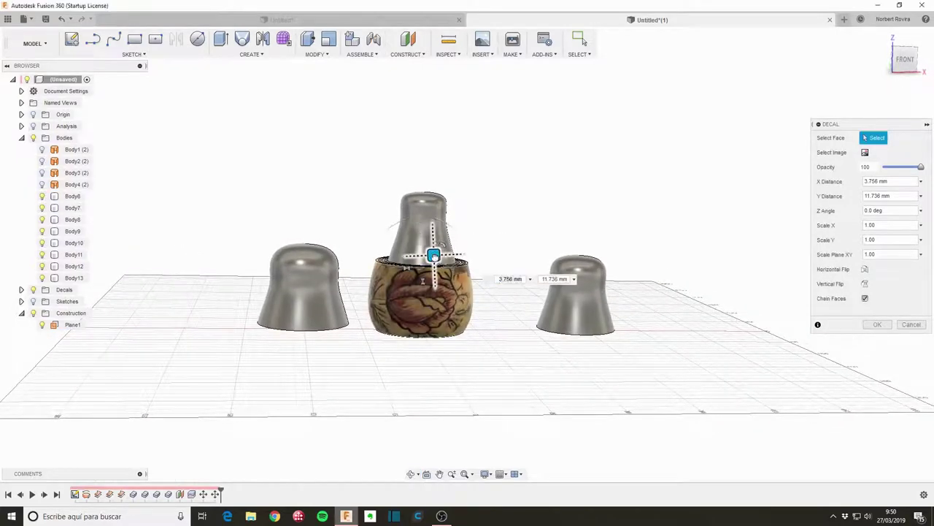
left_click_drag(429, 257, 431, 259)
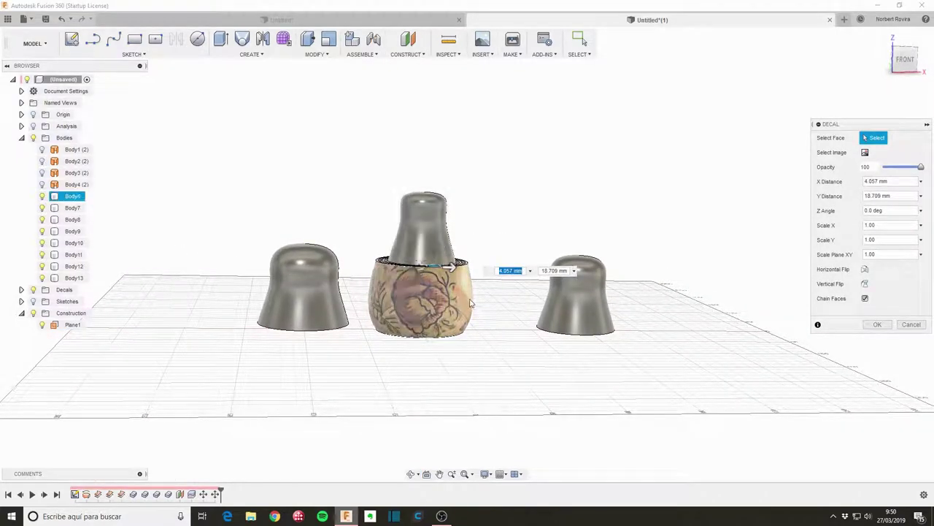
Commit the flower decal and insert the Day26 - Matrioshka decal image on the left body
left_click(874, 325)
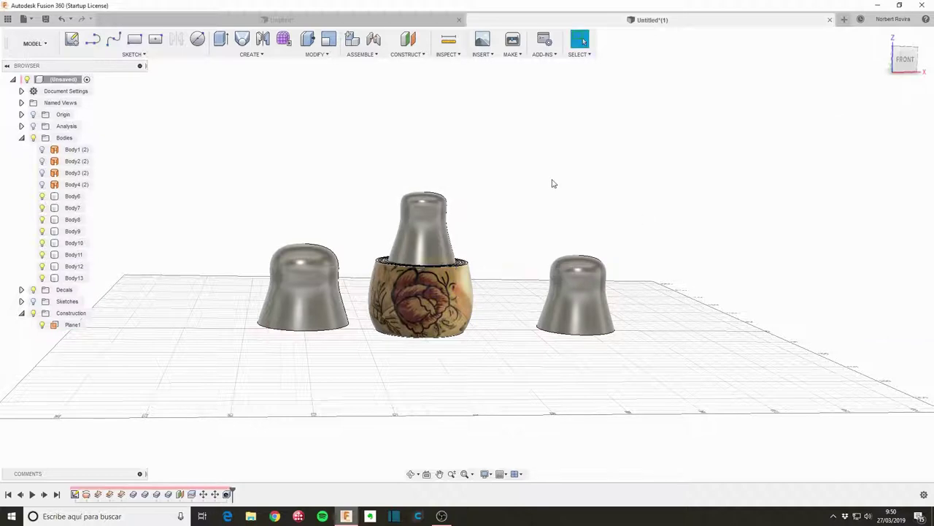
left_click(494, 55)
left_click(505, 78)
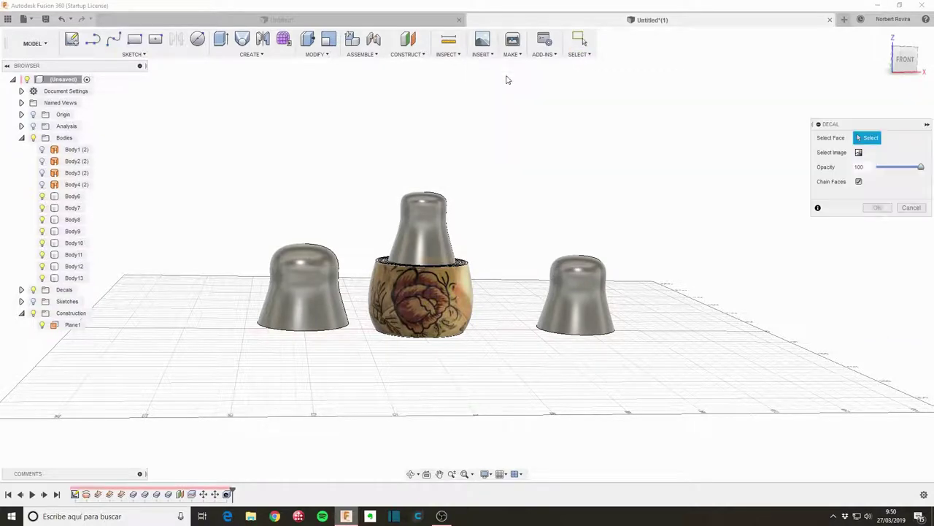
left_click(322, 270)
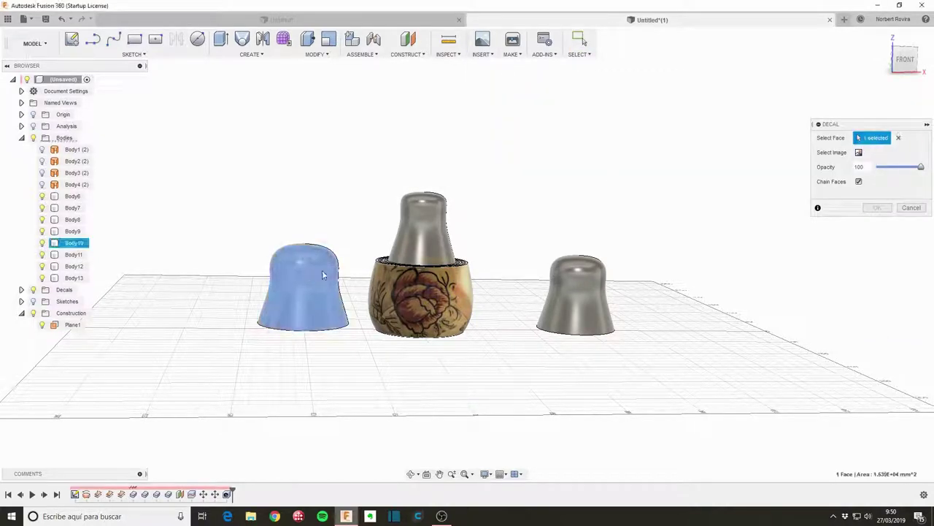
left_click(860, 152)
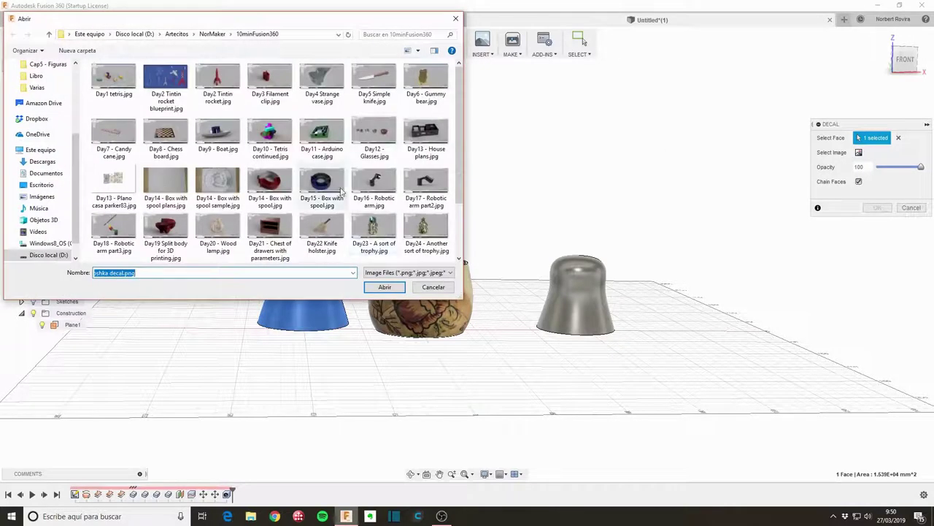
scroll(341, 199, "down", 3)
left_click(175, 220)
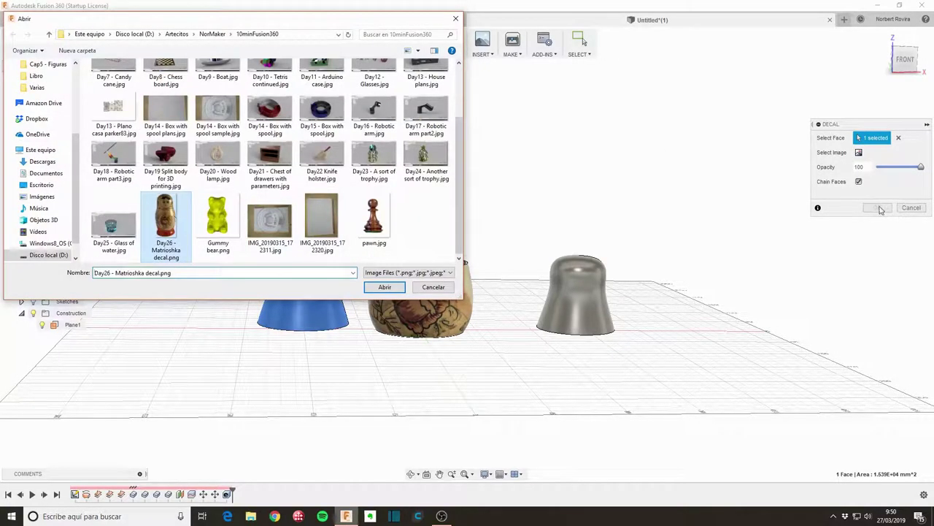
double_click(175, 225)
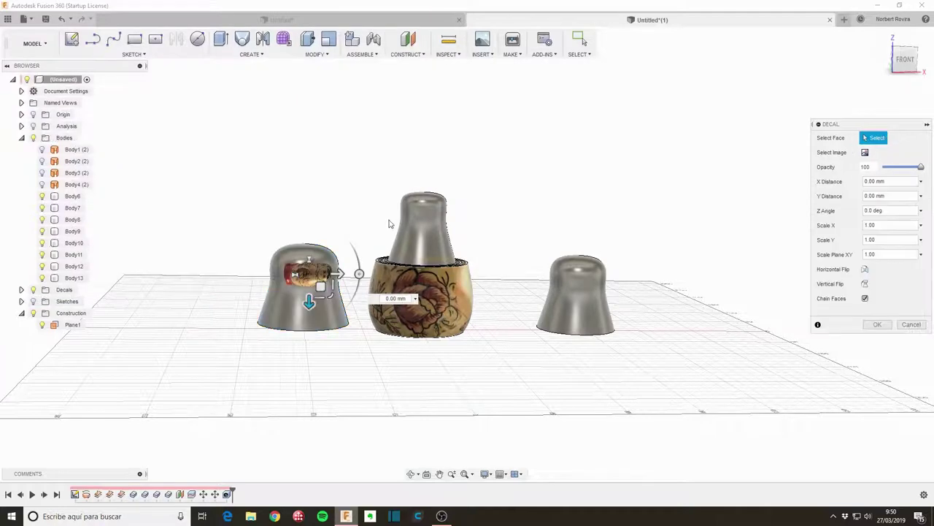
Rotate the face decal 90° upright, set its scale to 1, move it to the top, and confirm
left_click_drag(359, 273, 311, 223)
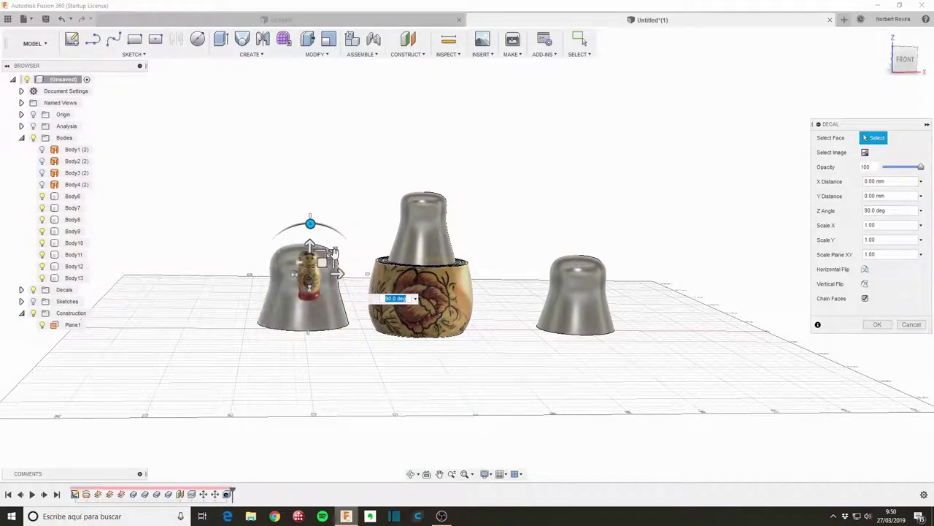
left_click_drag(324, 257, 367, 211)
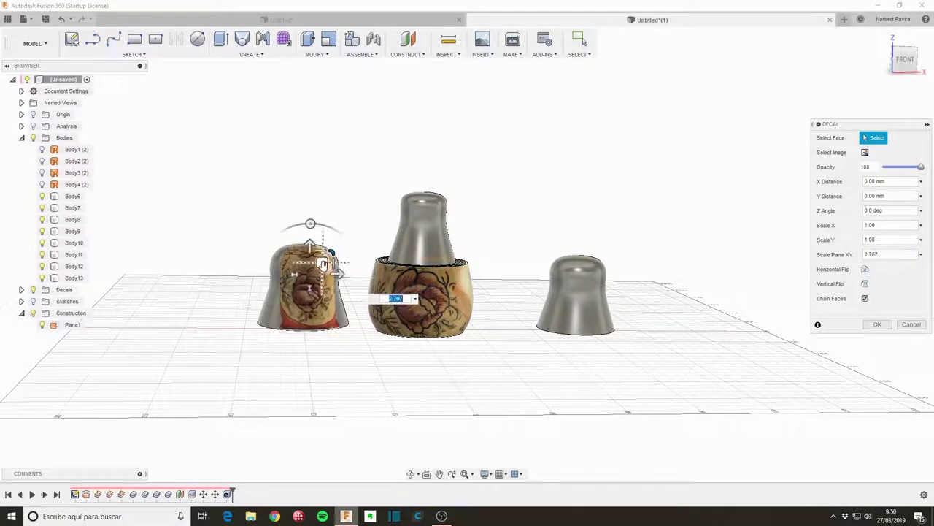
type("1")
key("Return")
left_click_drag(323, 262, 310, 309)
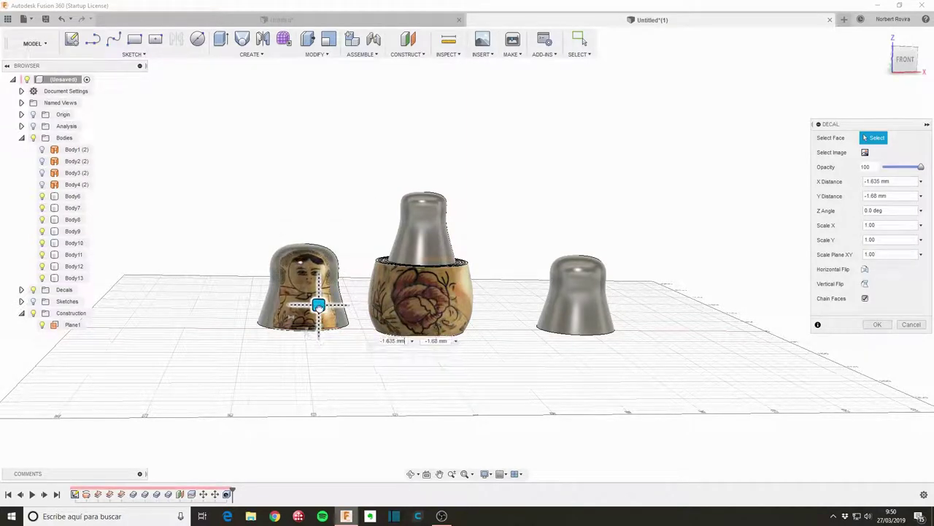
mouse_move(321, 310)
left_mouse_down()
mouse_move(342, 279)
mouse_move(319, 319)
left_mouse_up()
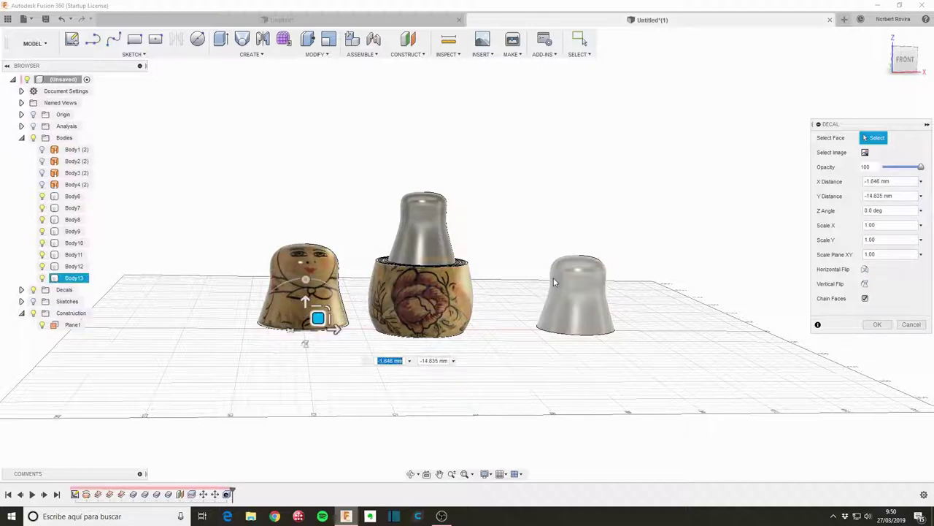
left_click(877, 326)
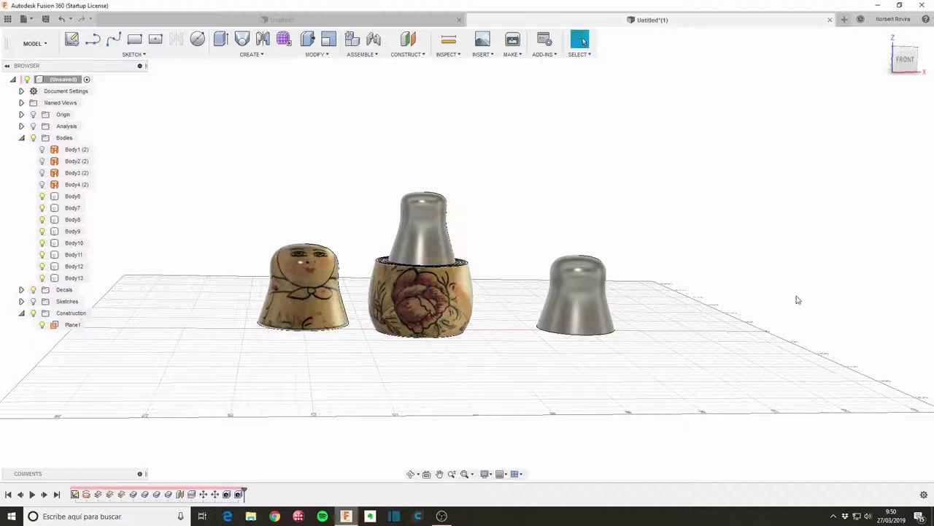
Repeat the Matrioshka face decal on the right body, rotated 90° upright and enlarged to wrap it
right_click(564, 177)
left_click(564, 148)
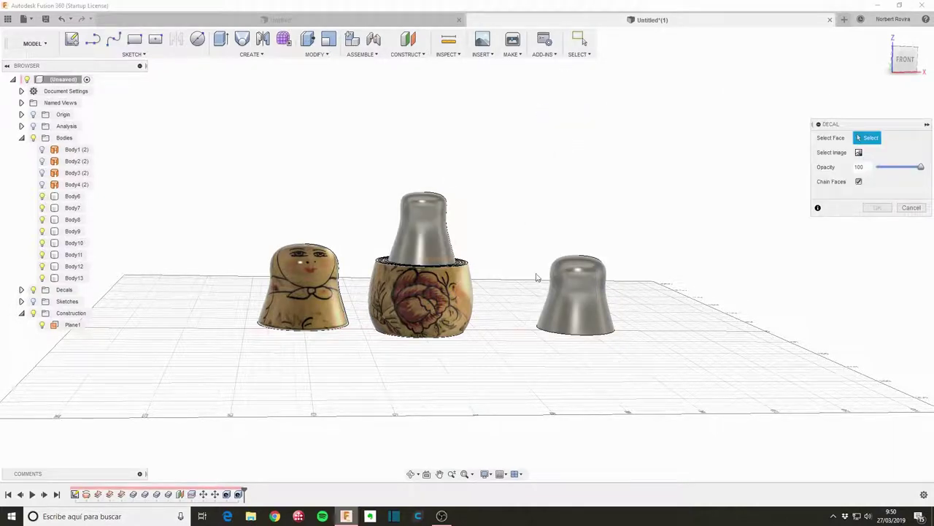
left_click(569, 285)
left_click(859, 152)
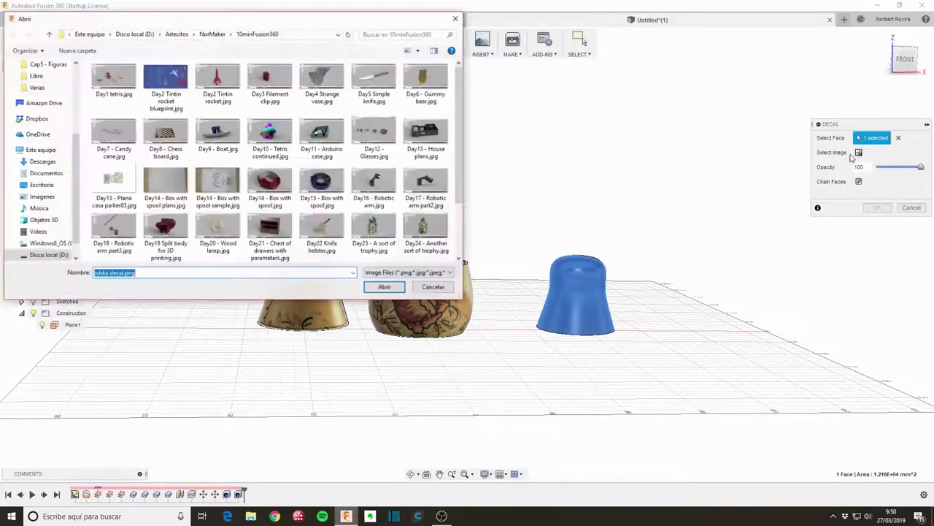
scroll(171, 219, "down", 5)
double_click(171, 223)
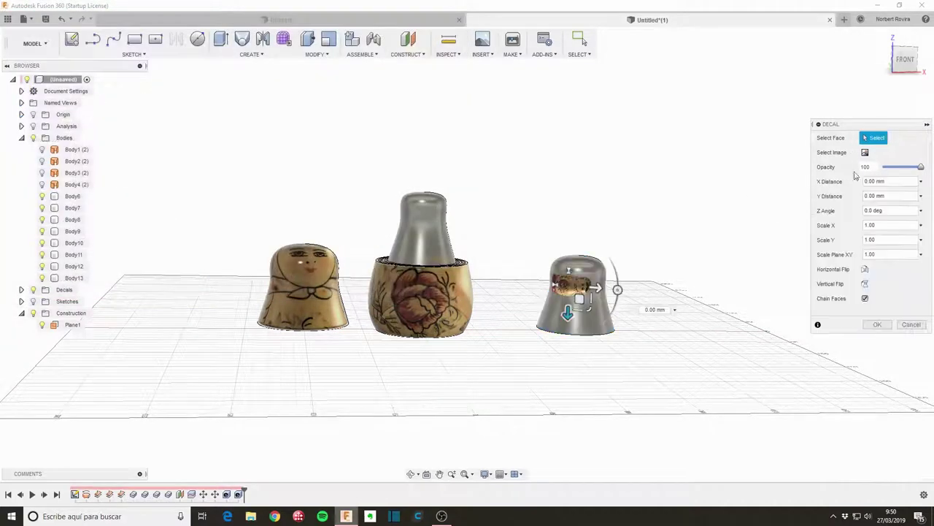
left_click_drag(618, 290, 570, 235)
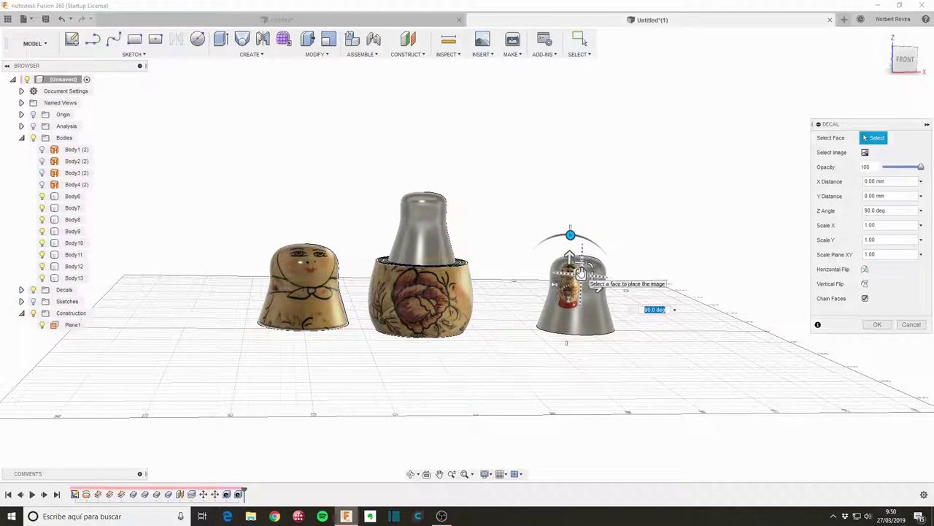
mouse_move(581, 271)
left_mouse_down()
mouse_move(617, 265)
mouse_move(582, 271)
mouse_move(588, 312)
mouse_move(604, 288)
mouse_move(589, 308)
left_mouse_up()
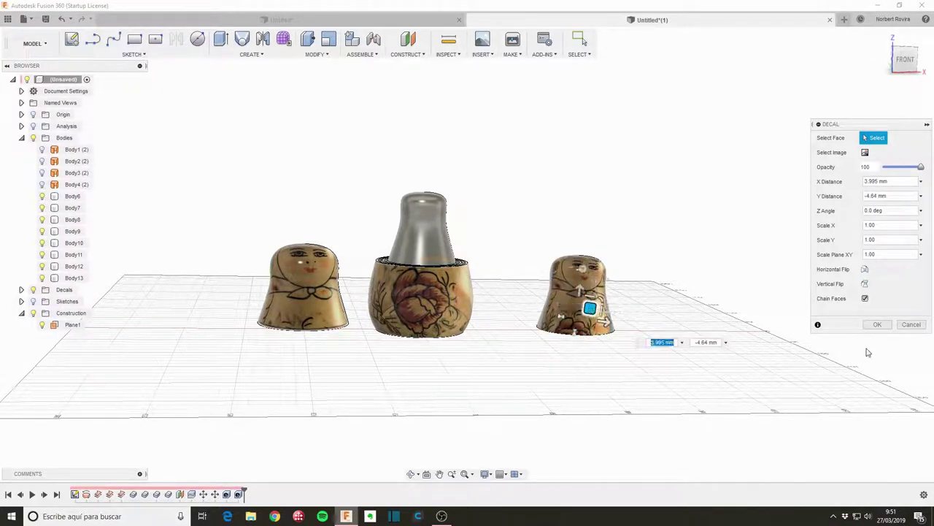
left_click(876, 325)
right_click(622, 191)
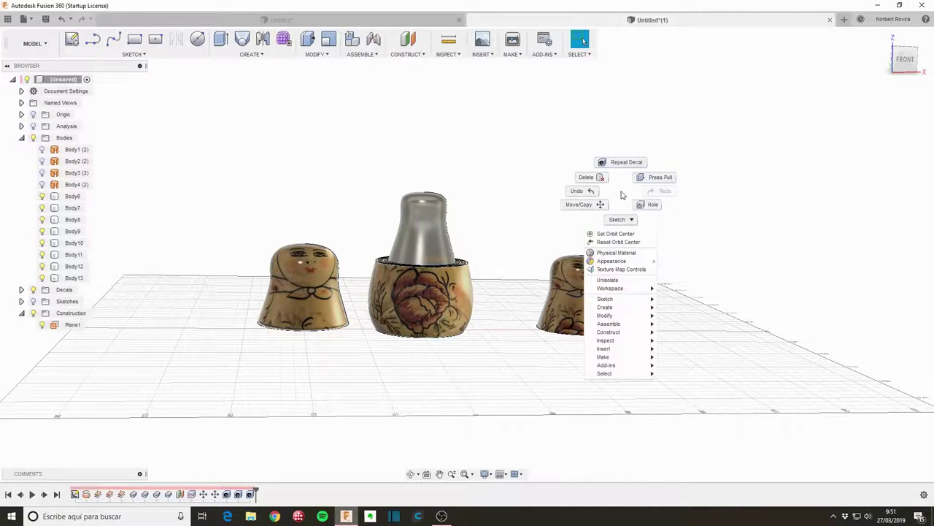
Repeat the Matrioshka face decal on the middle doll's upper body, rotated upright and enlarged
left_click(622, 170)
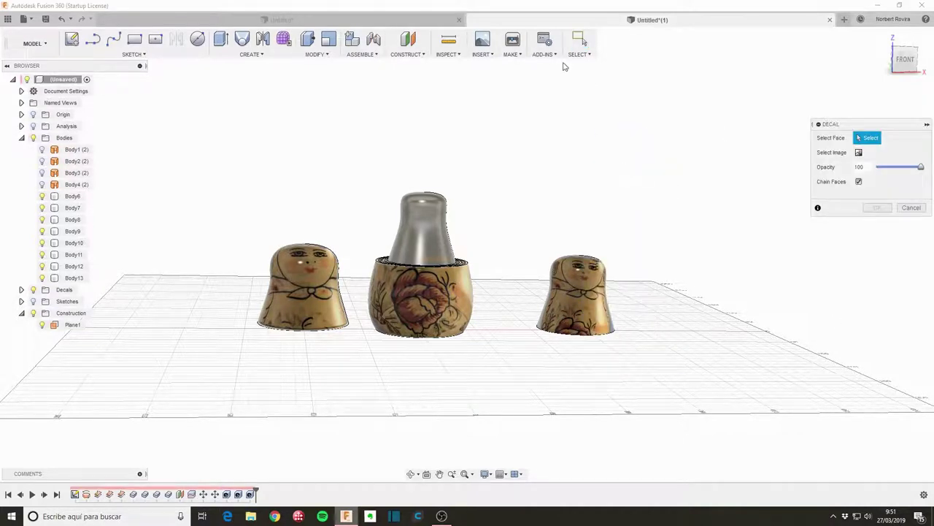
left_click(424, 226)
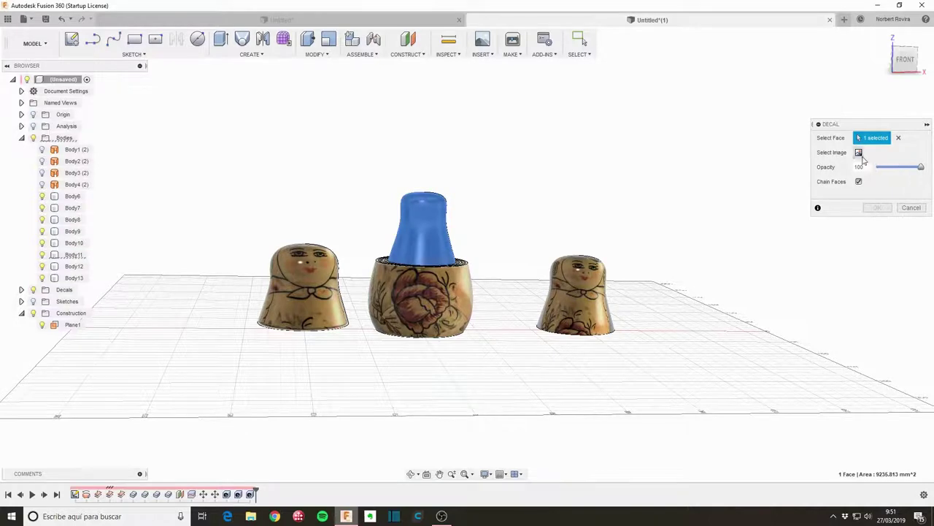
left_click(859, 153)
scroll(241, 161, "down", 5)
double_click(162, 214)
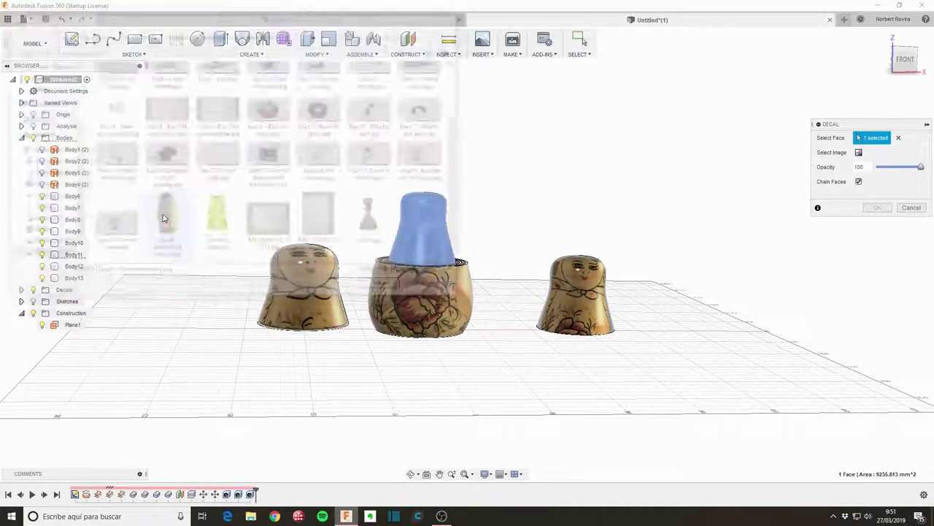
mouse_move(481, 223)
left_mouse_down()
mouse_move(472, 202)
mouse_move(428, 168)
left_mouse_up()
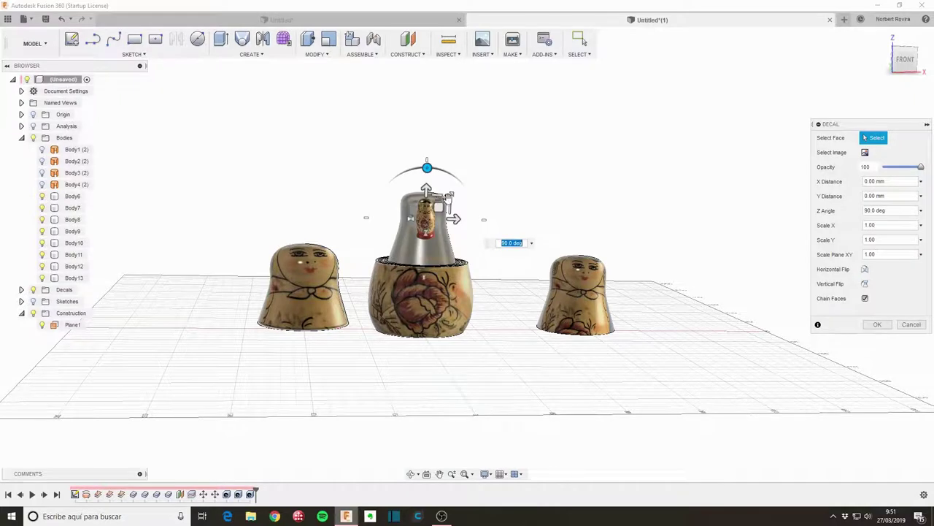
mouse_move(438, 203)
left_mouse_down()
mouse_move(588, 93)
mouse_move(438, 199)
mouse_move(433, 255)
left_mouse_up()
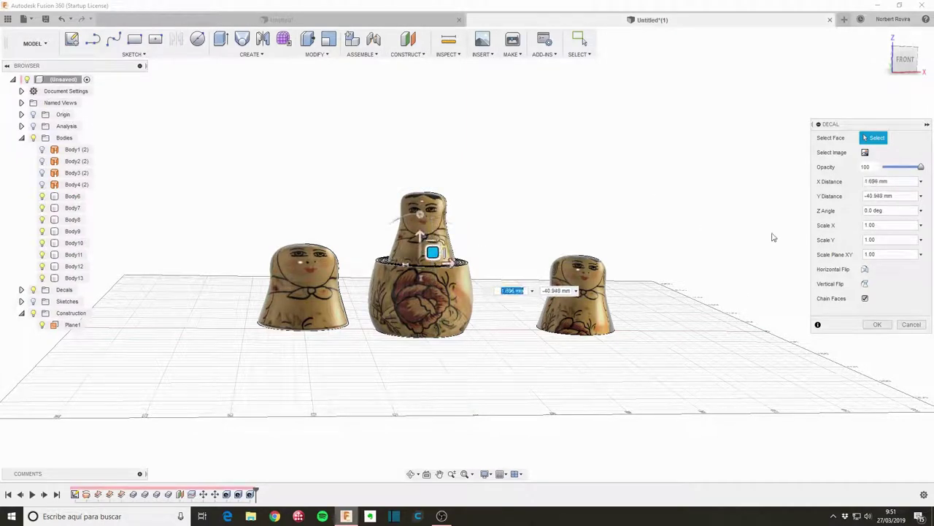
left_click(886, 326)
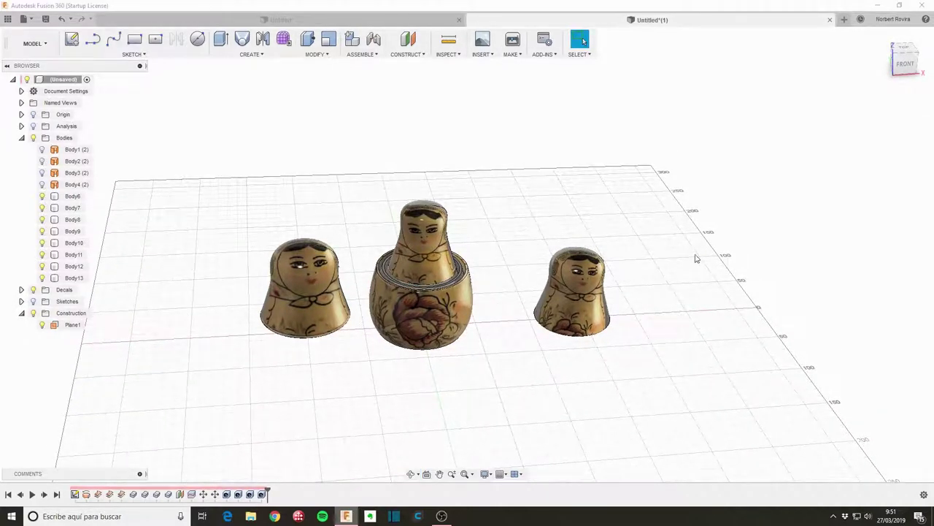
Apply the 3D Pine - Semigloss wood appearance to the doll bodies
key("a")
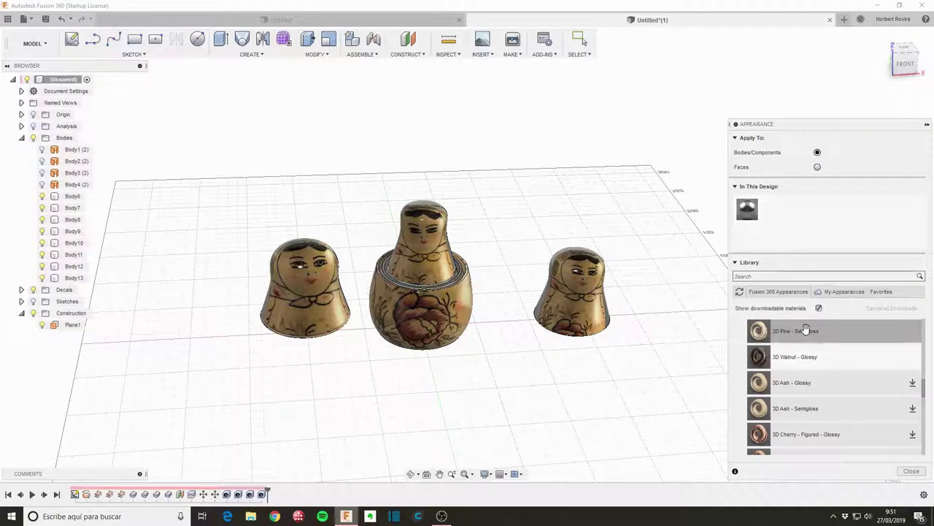
mouse_move(792, 344)
left_mouse_down()
mouse_move(159, 229)
mouse_move(406, 294)
left_mouse_up()
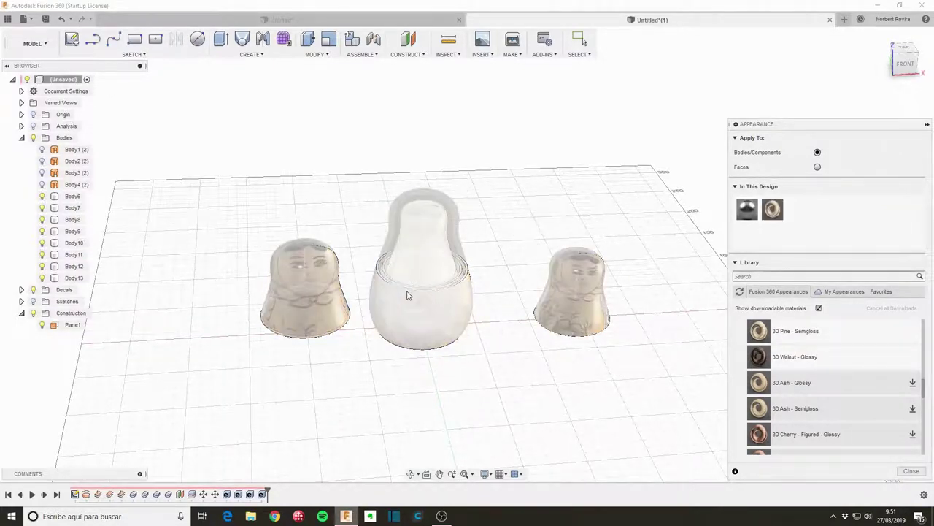
left_click(911, 471)
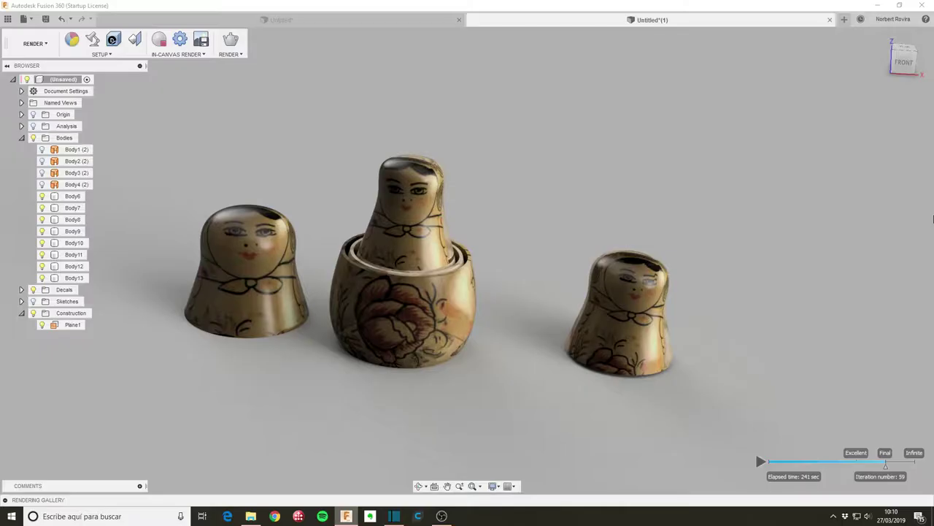